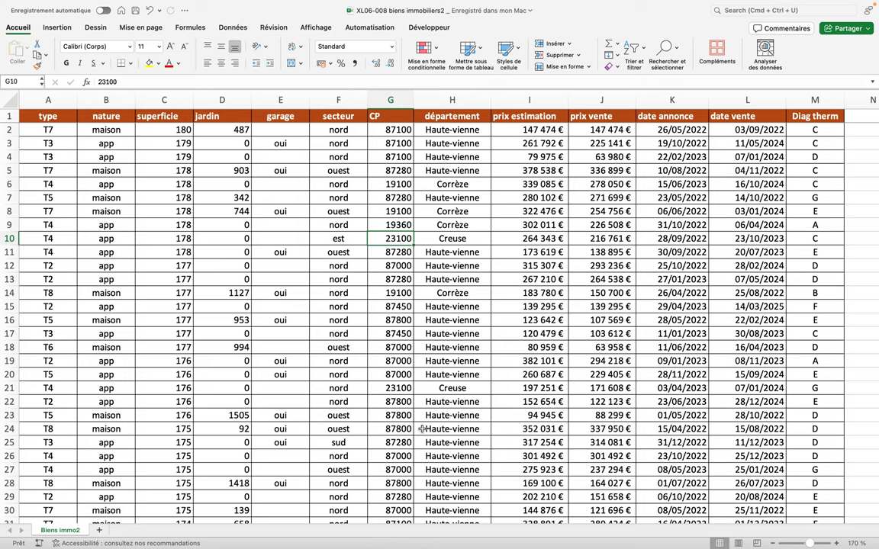
Format the property range $A$1:$M$500 as a table with an orange medium style
{"action": "left_click", "coordinate": [255, 293]}
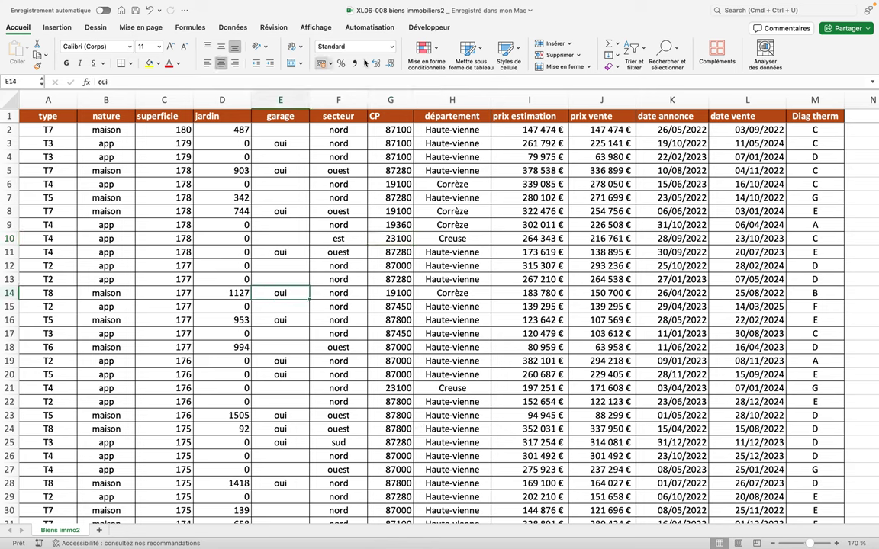
{"action": "left_click", "coordinate": [467, 51]}
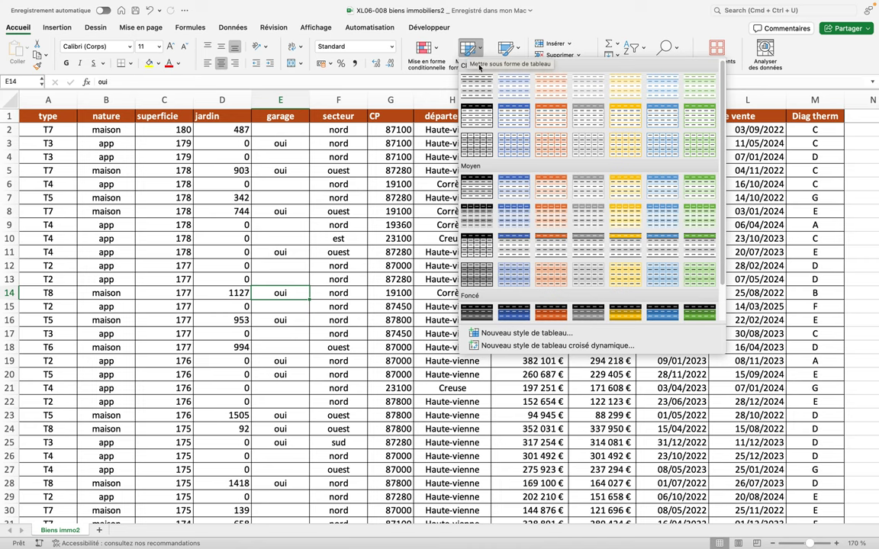
{"action": "left_click", "coordinate": [546, 192]}
{"action": "left_click", "coordinate": [509, 190]}
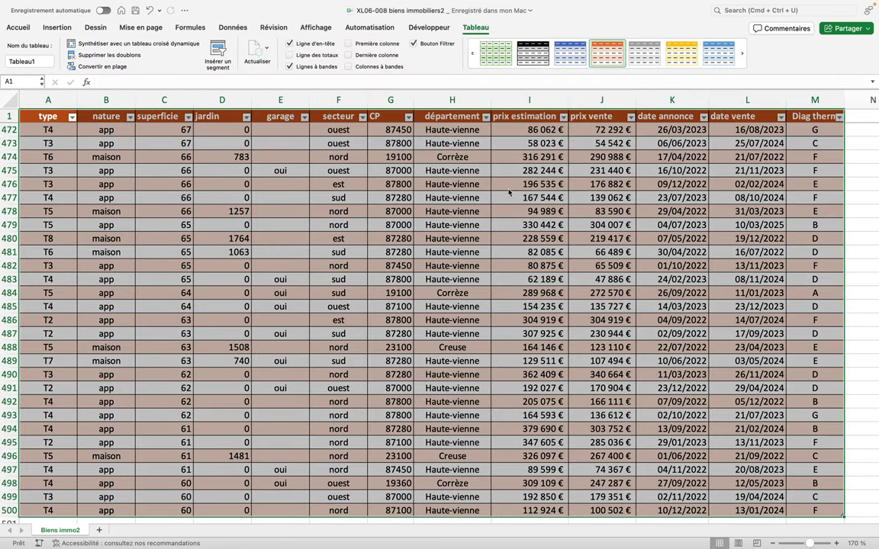
{"action": "left_click", "coordinate": [346, 245]}
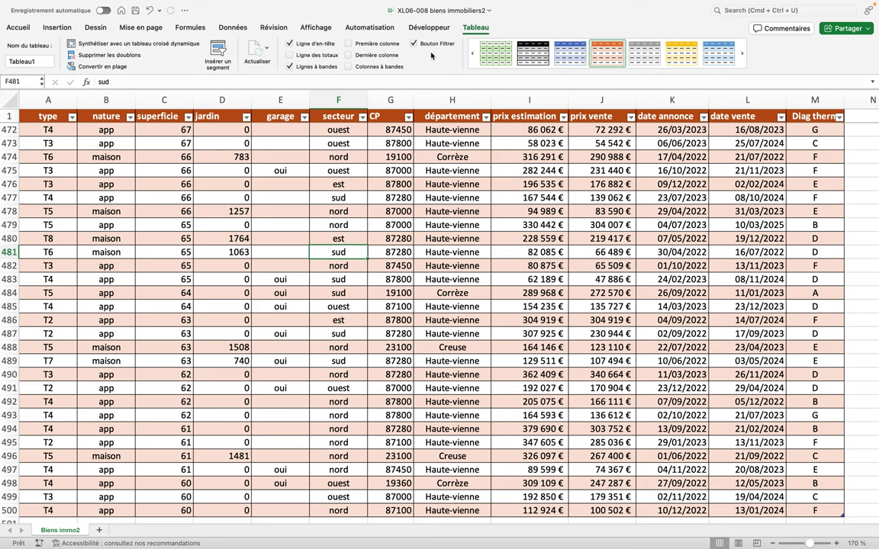
Change the table name from Tableau1 to 'immo'
{"action": "left_click", "coordinate": [33, 61]}
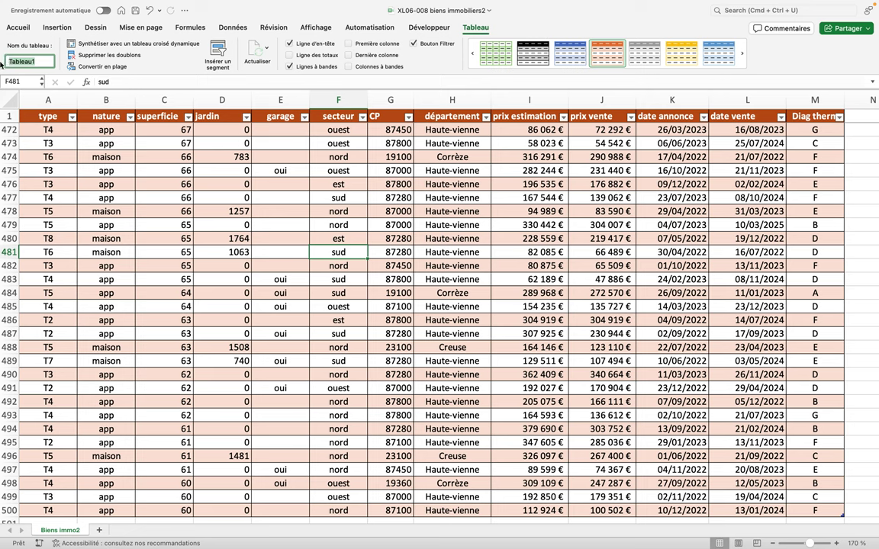
{"action": "key", "text": "BackSpace"}
{"action": "type", "text": "immo"}
{"action": "key", "text": "Return"}
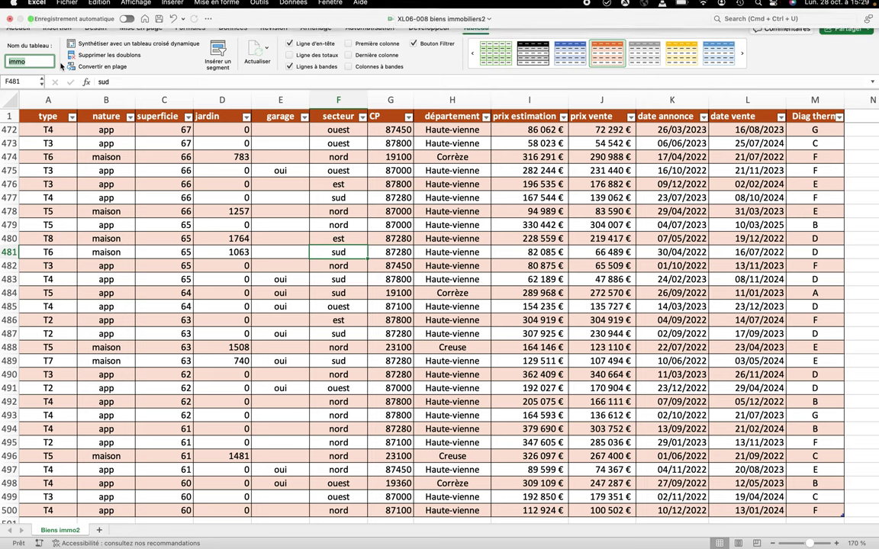
{"action": "left_click", "coordinate": [58, 30]}
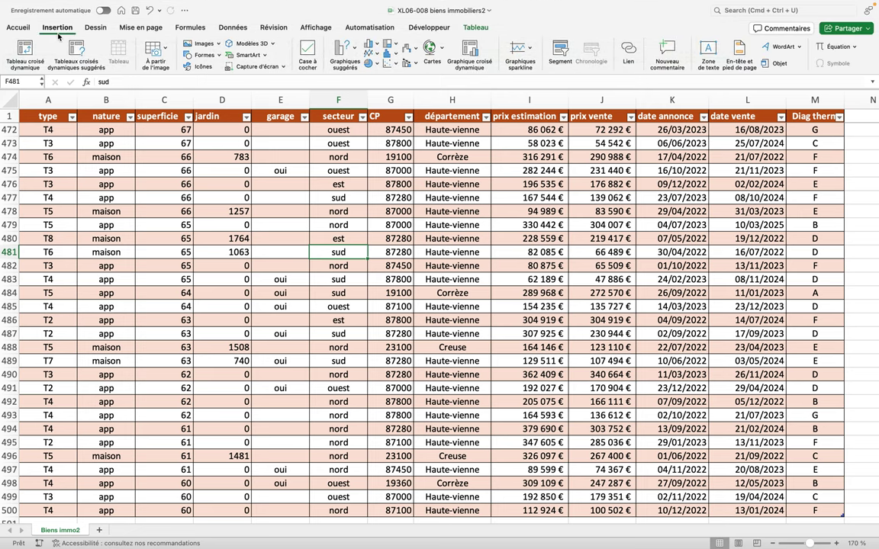
Insert a pivot table from the immo table on a new worksheet
{"action": "left_click", "coordinate": [27, 53]}
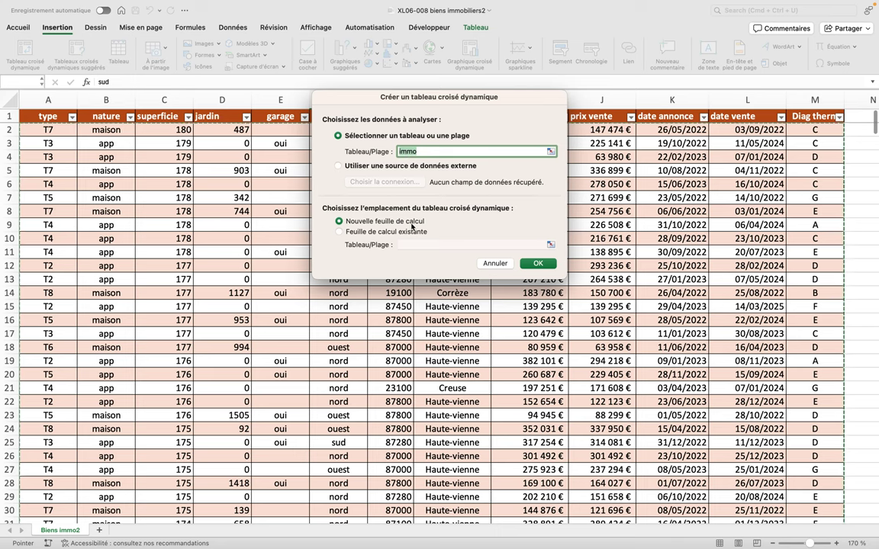
{"action": "left_click", "coordinate": [536, 264]}
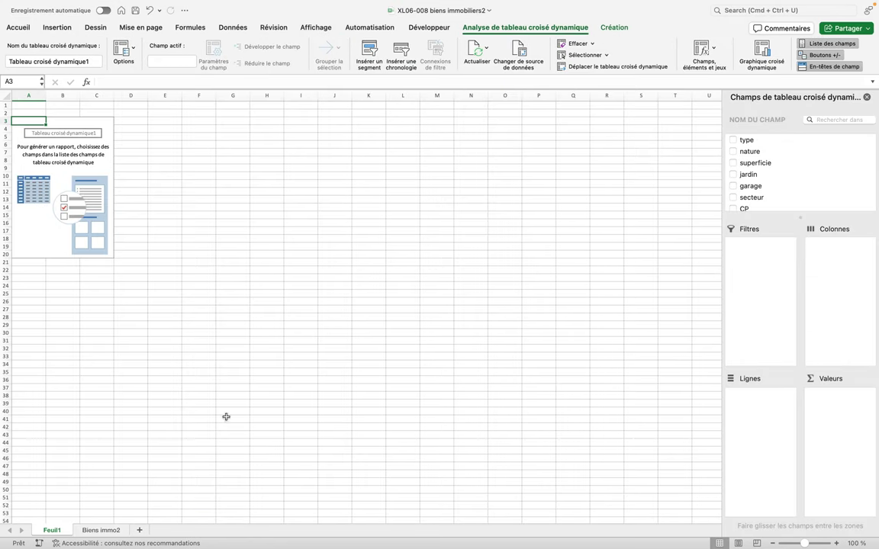
Rename sheet Feuil1 to 'TCDimmo01'
{"action": "double_click", "coordinate": [47, 531]}
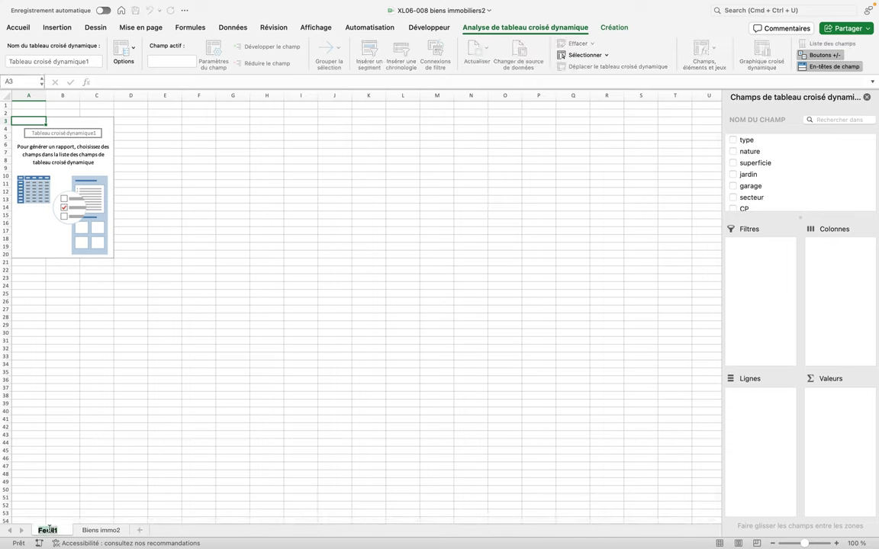
{"action": "type", "text": "TCD"}
{"action": "type", "text": "immo01"}
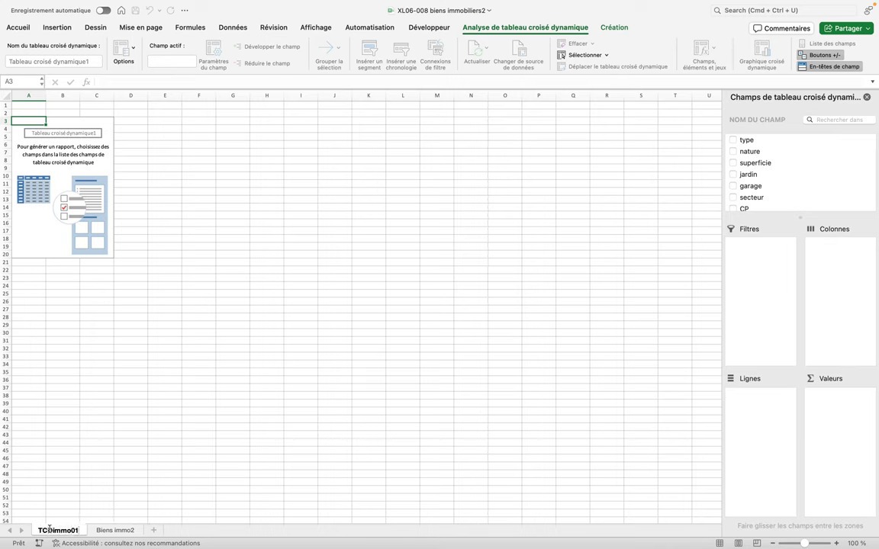
{"action": "key", "text": "Return"}
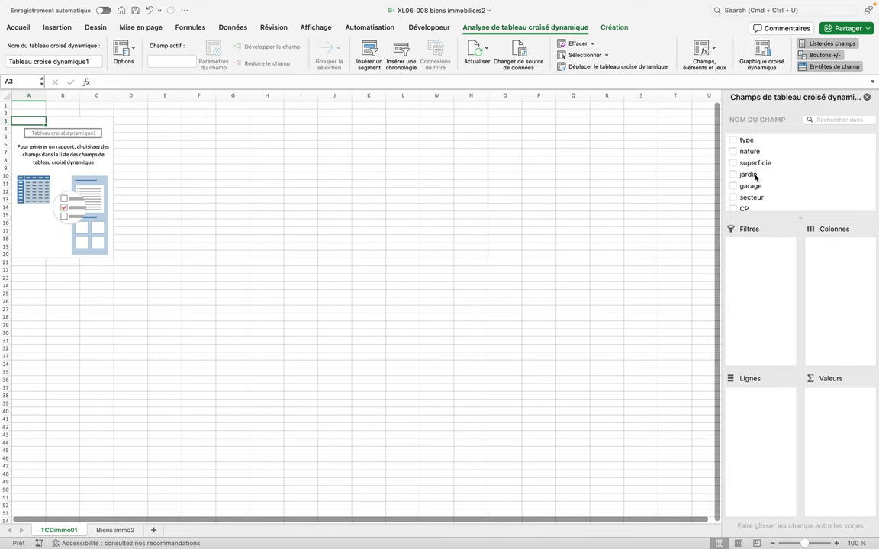
Place the département field in the pivot rows
{"action": "scroll", "coordinate": [755, 177], "scroll_direction": "down", "scroll_amount": 2}
{"action": "scroll", "coordinate": [756, 177], "scroll_direction": "down", "scroll_amount": 2}
{"action": "scroll", "coordinate": [756, 177], "scroll_direction": "up", "scroll_amount": 1}
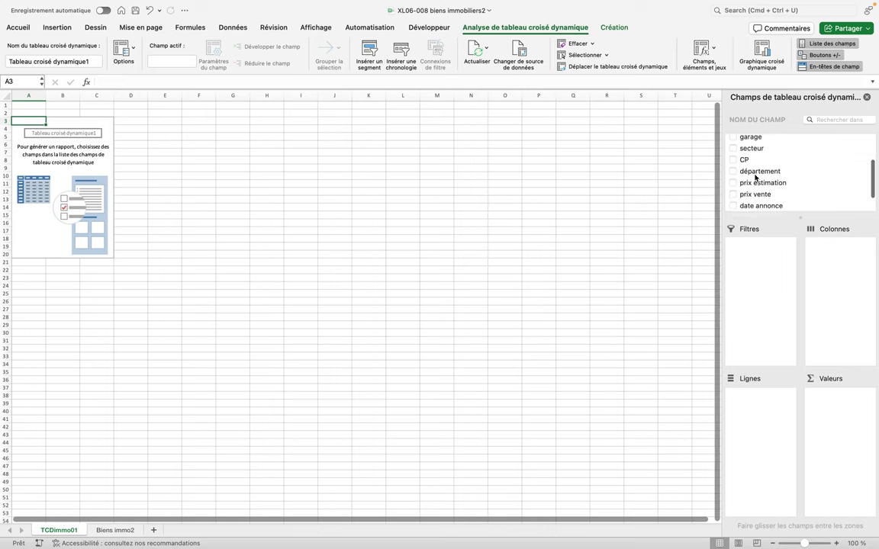
{"action": "left_click_drag", "start_coordinate": [756, 177], "coordinate": [767, 320]}
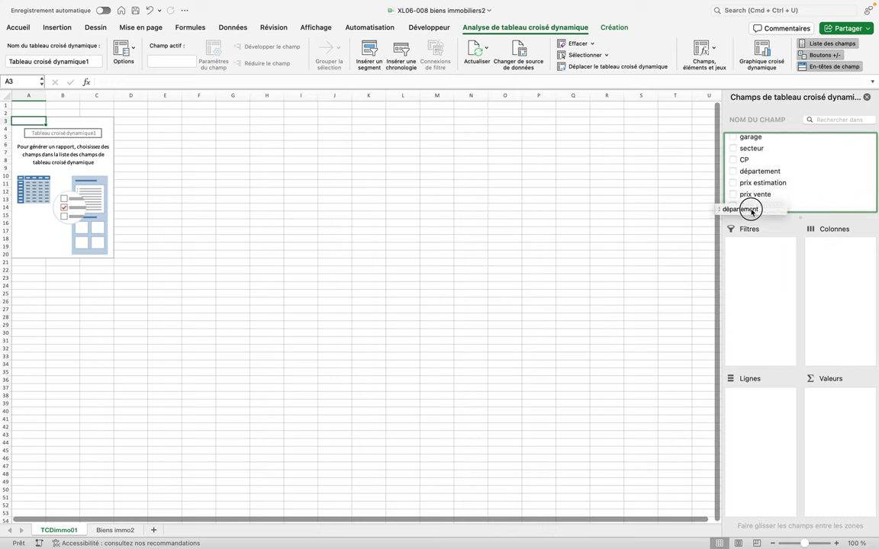
{"action": "left_click_drag", "start_coordinate": [767, 321], "coordinate": [769, 405]}
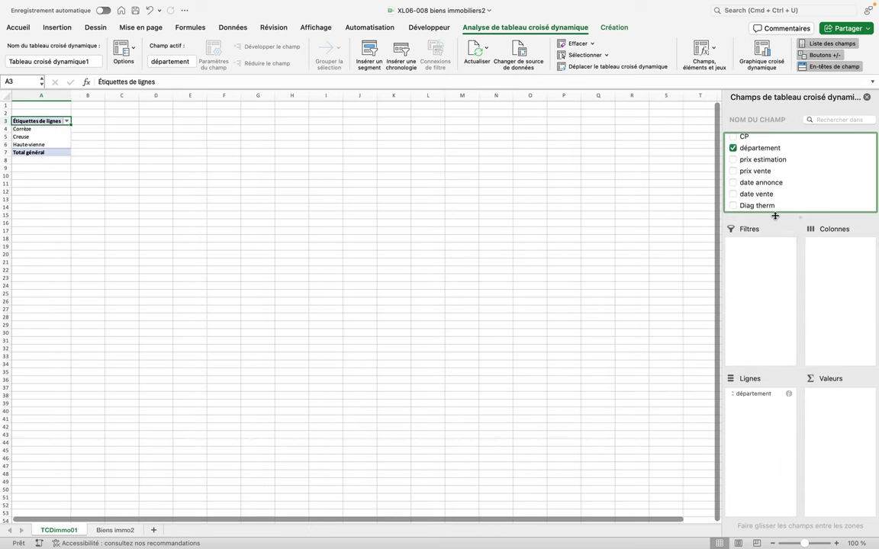
Add nature to the pivot columns and a count of type to the values
{"action": "left_click_drag", "start_coordinate": [775, 217], "coordinate": [777, 264]}
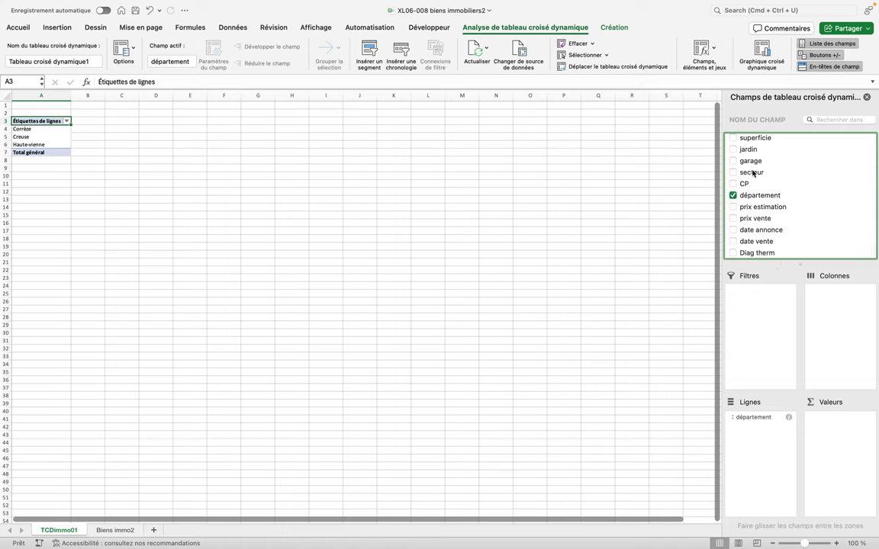
{"action": "scroll", "coordinate": [743, 176], "scroll_direction": "up", "scroll_amount": 2}
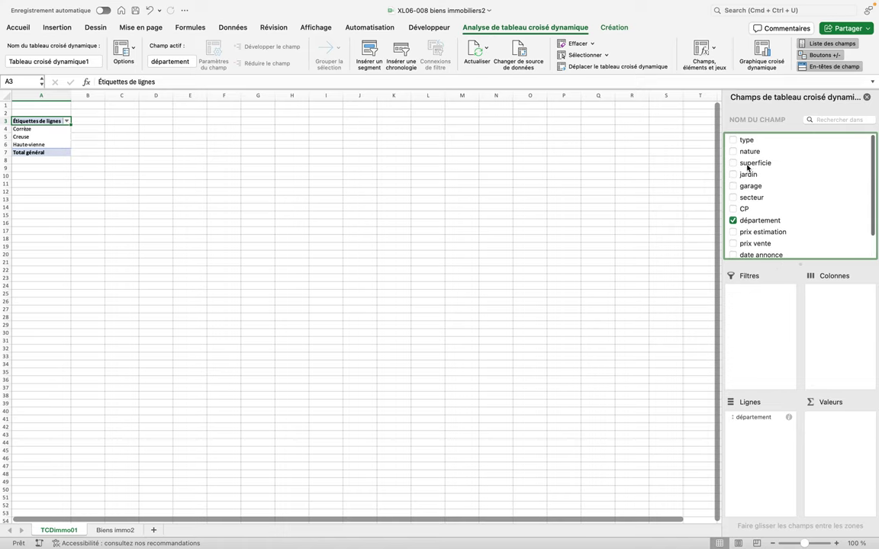
{"action": "mouse_move", "coordinate": [750, 151]}
{"action": "left_mouse_down"}
{"action": "mouse_move", "coordinate": [809, 302]}
{"action": "mouse_move", "coordinate": [824, 301]}
{"action": "left_mouse_up"}
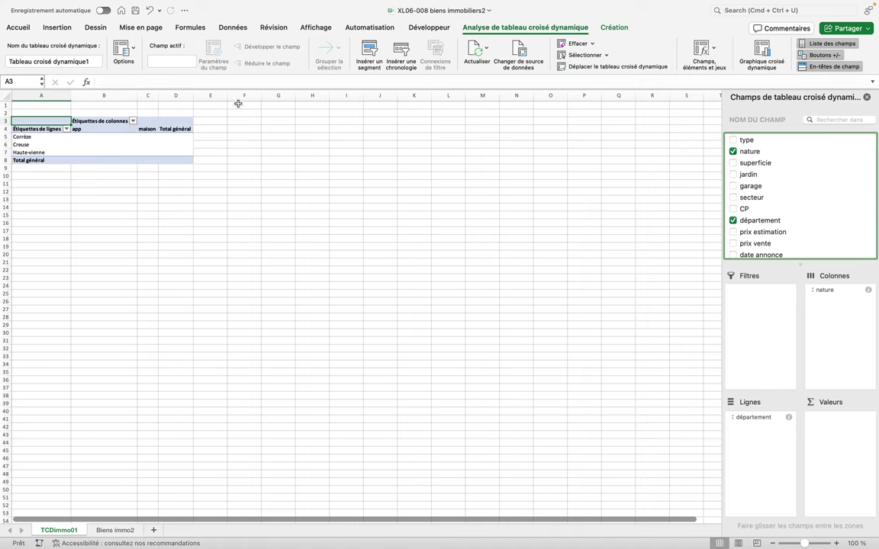
{"action": "left_click_drag", "start_coordinate": [746, 143], "coordinate": [838, 424]}
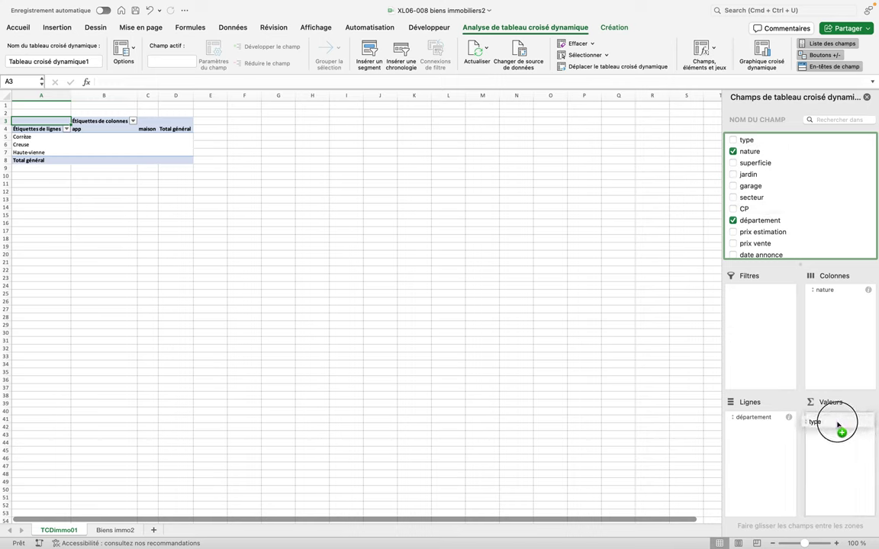
{"action": "left_click_drag", "start_coordinate": [838, 424], "coordinate": [838, 425]}
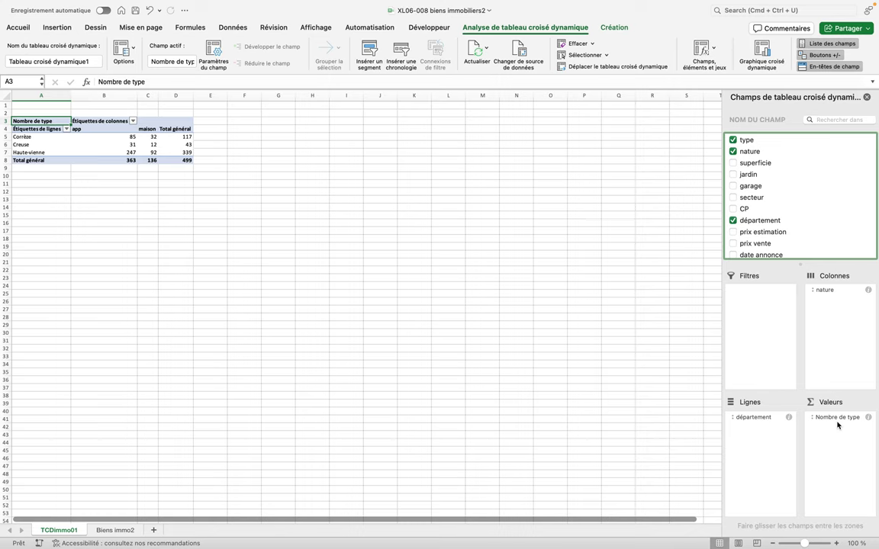
{"action": "left_click", "coordinate": [836, 543]}
Zoom the sheet to about 230% so the pivot counts are readable
{"action": "left_click", "coordinate": [835, 543]}
{"action": "left_click", "coordinate": [835, 543]}
{"action": "left_click", "coordinate": [835, 543]}
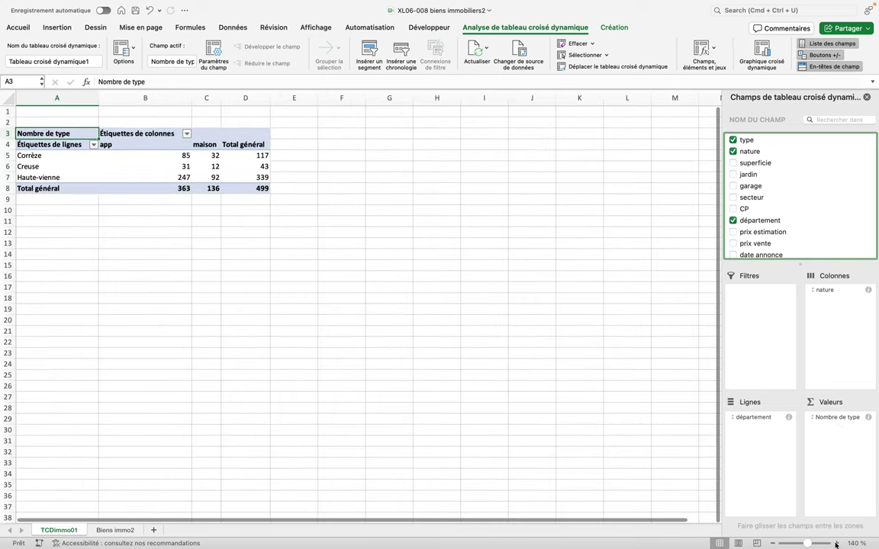
{"action": "left_click", "coordinate": [835, 544]}
{"action": "left_click", "coordinate": [836, 543]}
{"action": "left_click", "coordinate": [835, 543]}
{"action": "left_click", "coordinate": [835, 543]}
{"action": "left_click", "coordinate": [835, 543]}
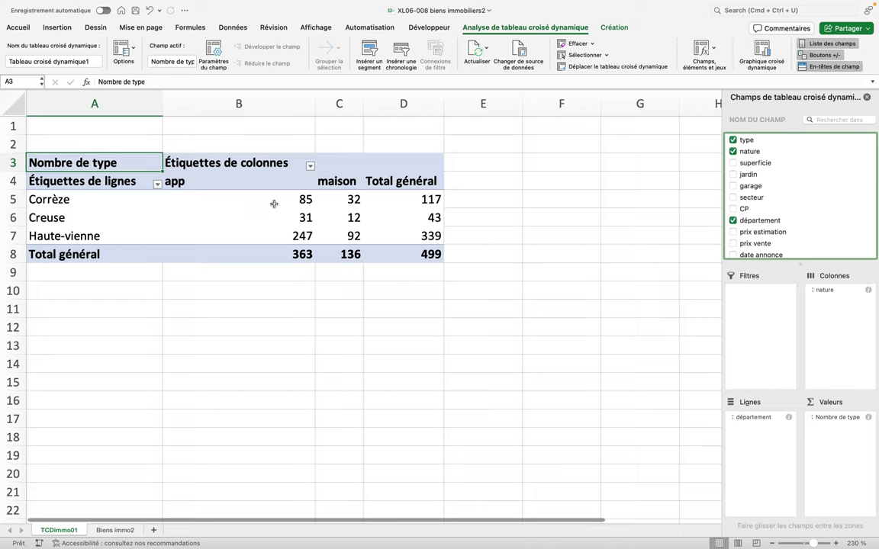
{"action": "left_click", "coordinate": [752, 419]}
Move département to the columns, then back into the rows beneath nature
{"action": "mouse_move", "coordinate": [752, 417]}
{"action": "left_mouse_down"}
{"action": "mouse_move", "coordinate": [842, 314]}
{"action": "mouse_move", "coordinate": [840, 306]}
{"action": "mouse_move", "coordinate": [826, 313]}
{"action": "mouse_move", "coordinate": [769, 435]}
{"action": "left_mouse_up"}
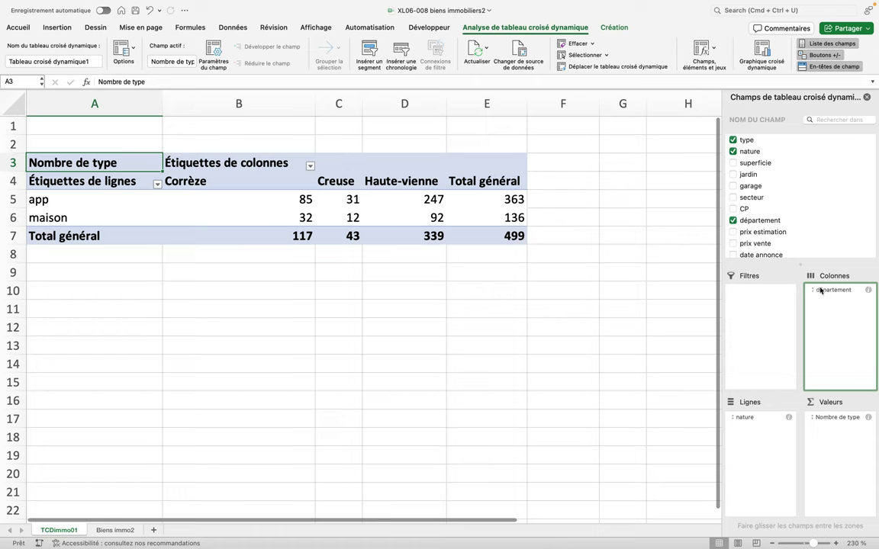
{"action": "left_click_drag", "start_coordinate": [826, 291], "coordinate": [770, 431]}
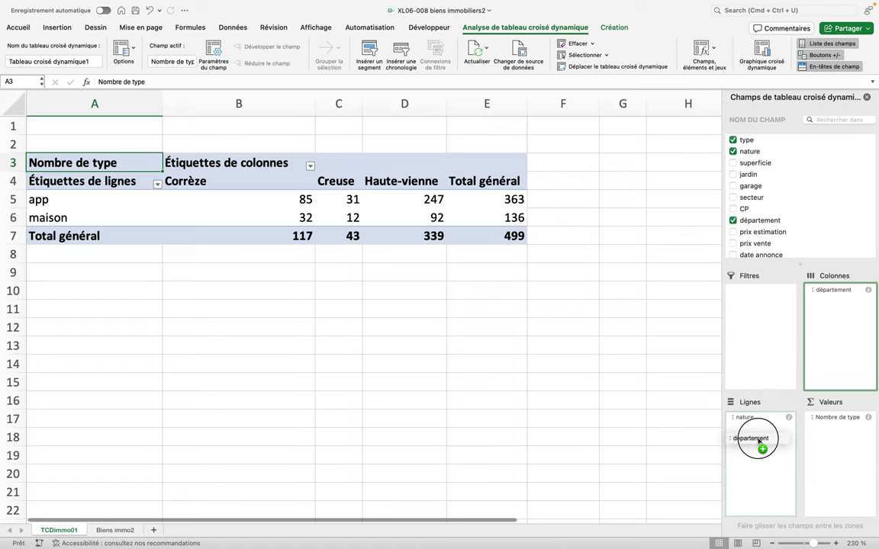
{"action": "left_click_drag", "start_coordinate": [769, 431], "coordinate": [758, 441]}
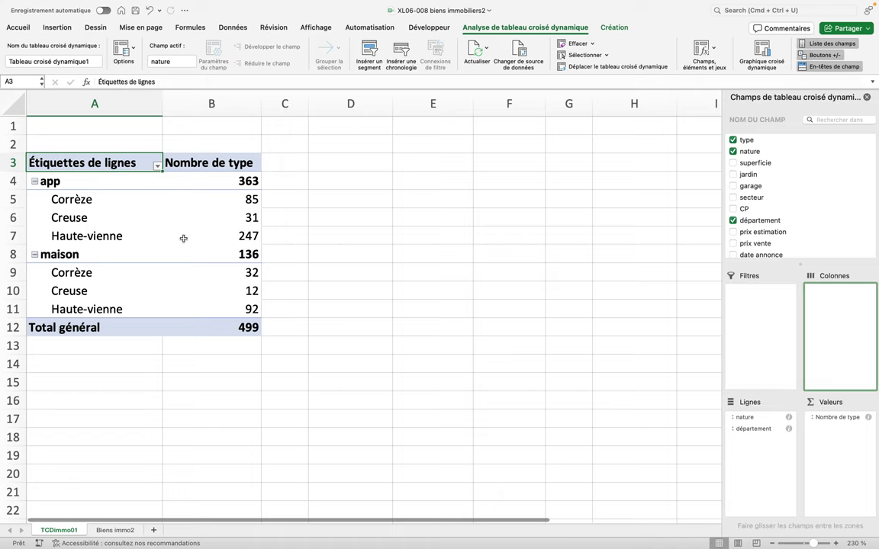
From the Biens immo2 sheet, insert another pivot table from immo on a new worksheet
{"action": "right_click", "coordinate": [118, 528]}
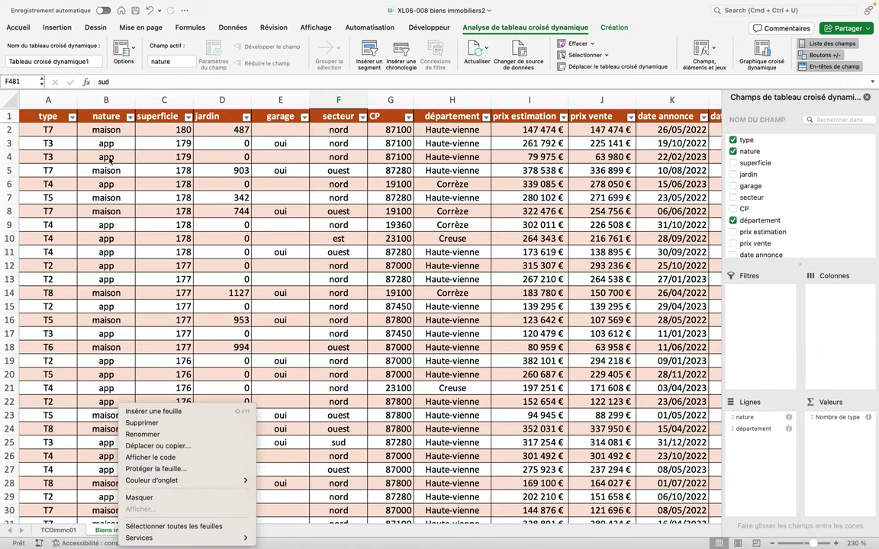
{"action": "left_click", "coordinate": [62, 32]}
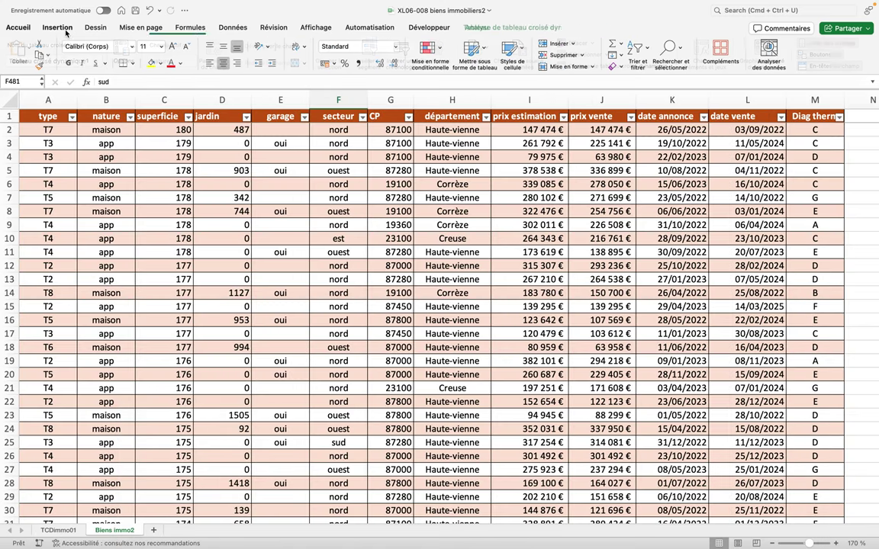
{"action": "left_click", "coordinate": [56, 27]}
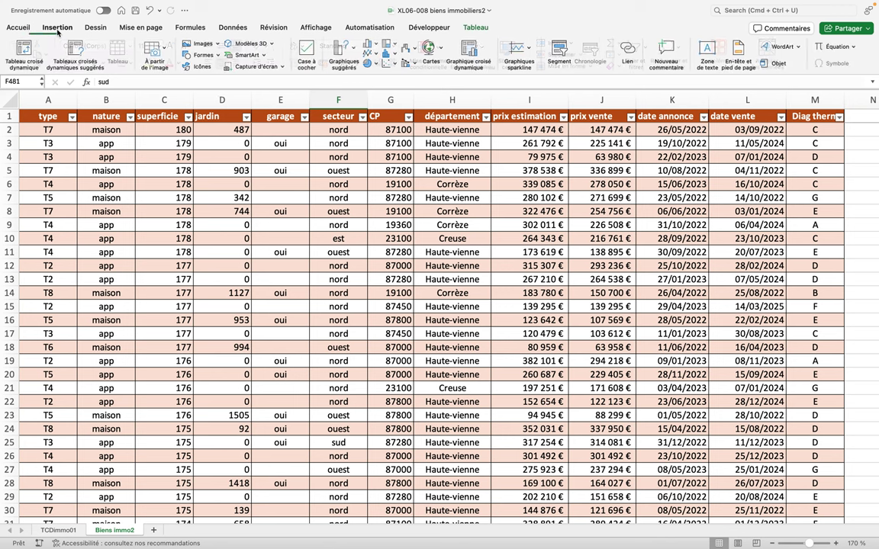
{"action": "left_click", "coordinate": [45, 48]}
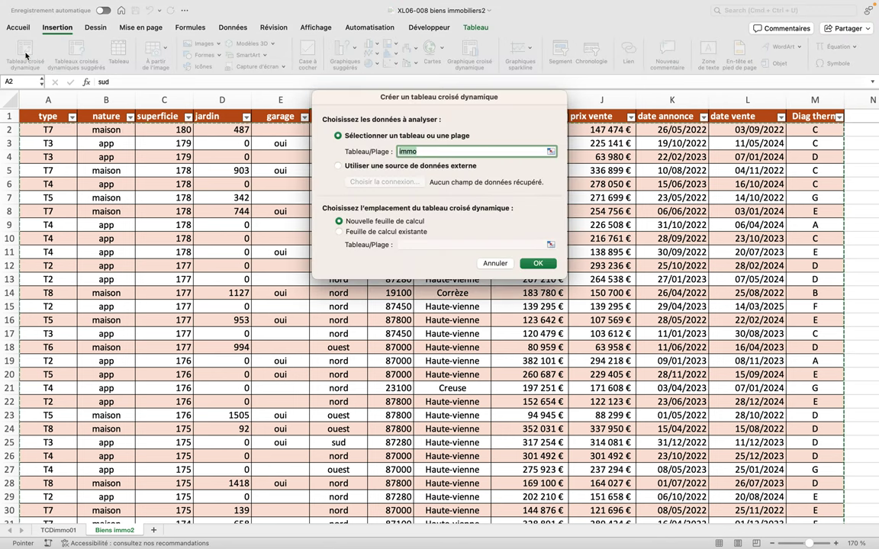
{"action": "left_click", "coordinate": [534, 264]}
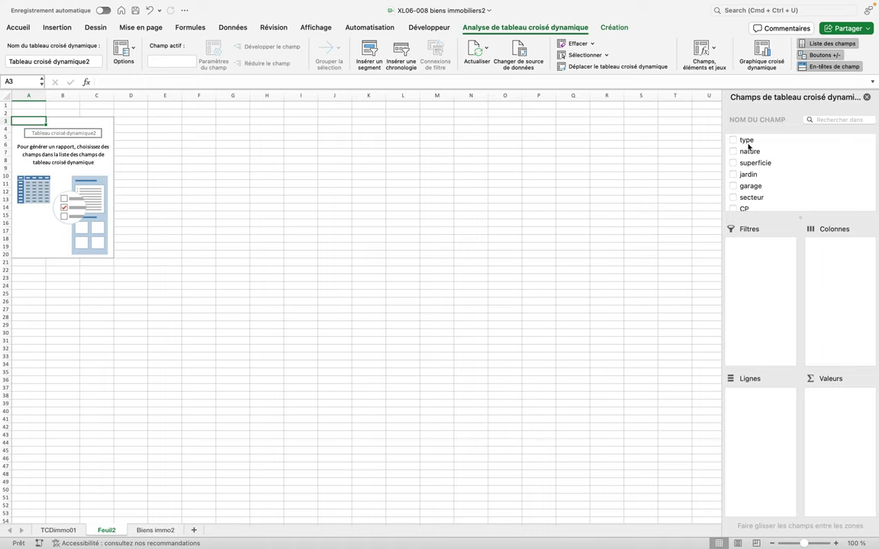
Put type in rows, secteur in columns and a count of type in values, then zoom in
{"action": "left_click_drag", "start_coordinate": [747, 141], "coordinate": [771, 399]}
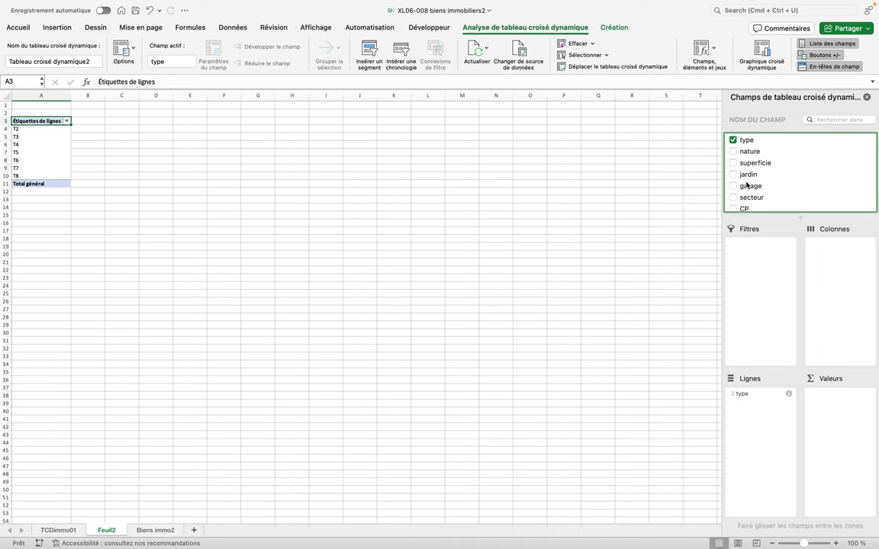
{"action": "left_click_drag", "start_coordinate": [751, 198], "coordinate": [821, 268]}
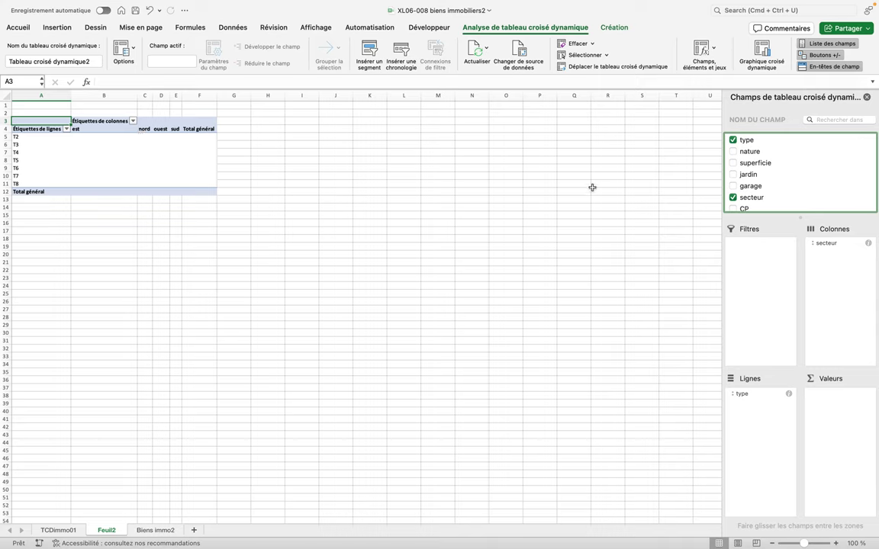
{"action": "left_click_drag", "start_coordinate": [745, 145], "coordinate": [838, 410]}
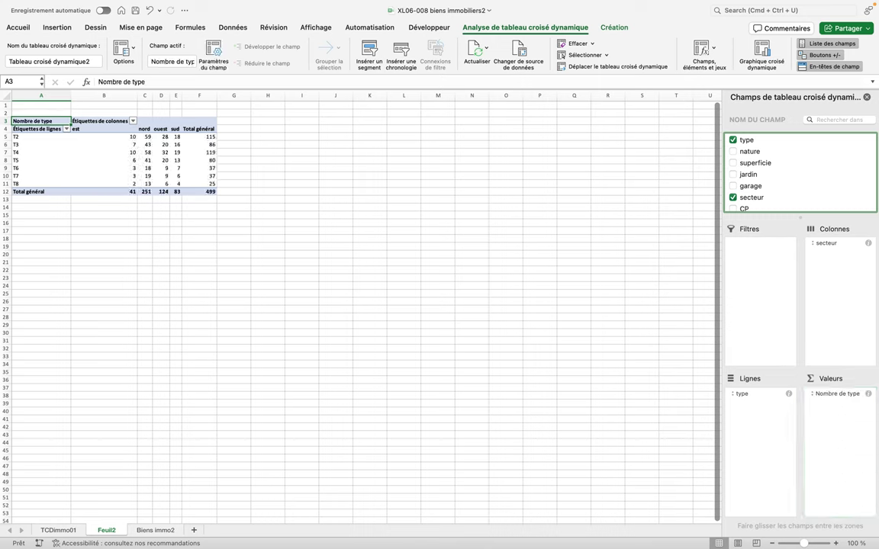
{"action": "left_click", "coordinate": [834, 543]}
{"action": "left_click", "coordinate": [835, 544]}
{"action": "left_click", "coordinate": [835, 543]}
{"action": "left_click", "coordinate": [835, 543]}
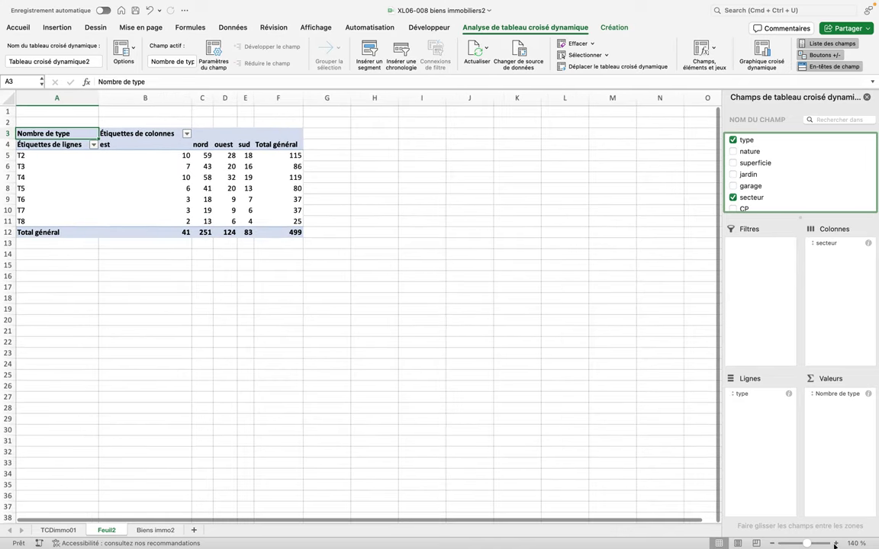
{"action": "left_click", "coordinate": [835, 543]}
{"action": "left_click", "coordinate": [834, 543]}
{"action": "left_click", "coordinate": [835, 543]}
{"action": "left_click", "coordinate": [834, 543]}
{"action": "left_click", "coordinate": [834, 543]}
{"action": "left_click", "coordinate": [835, 543]}
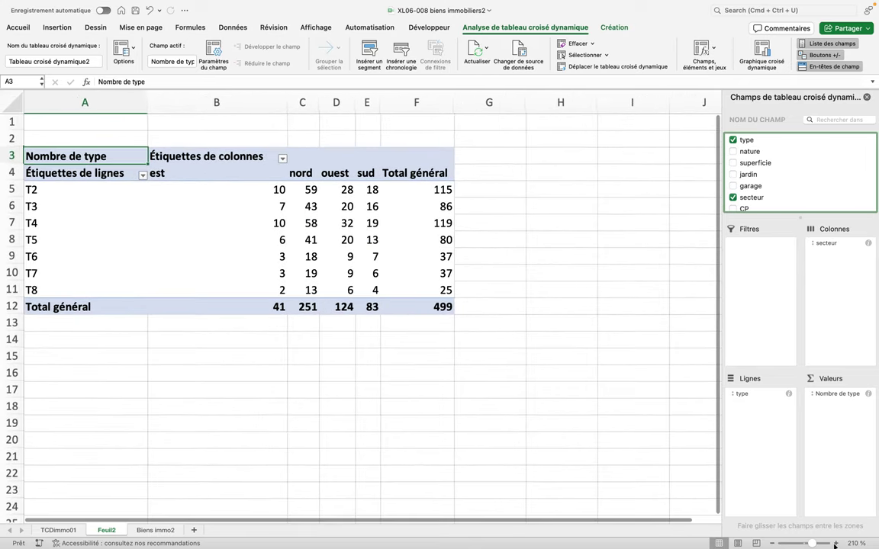
{"action": "left_click", "coordinate": [835, 544]}
{"action": "left_click", "coordinate": [835, 544]}
{"action": "left_click", "coordinate": [835, 543]}
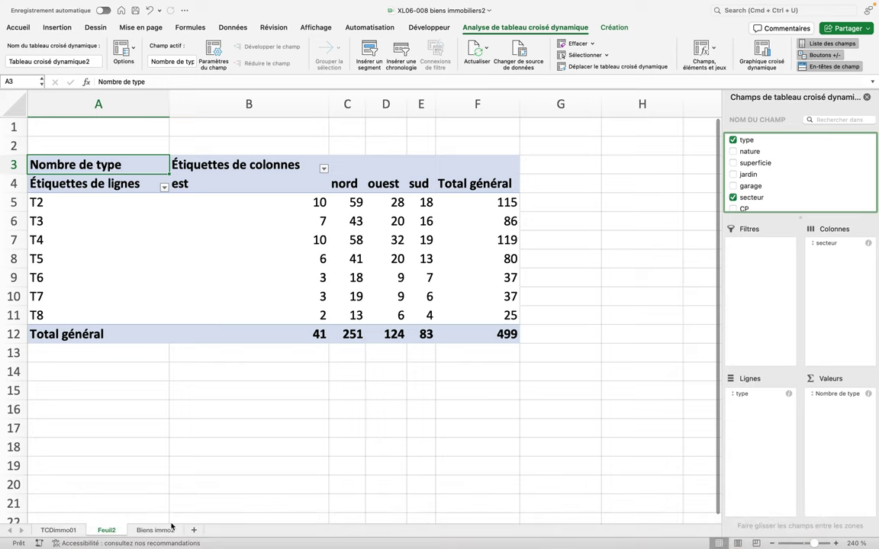
Rename sheet Feuil2 to 'TCDimmo02' and switch back to the Biens immo2 sheet
{"action": "double_click", "coordinate": [107, 530]}
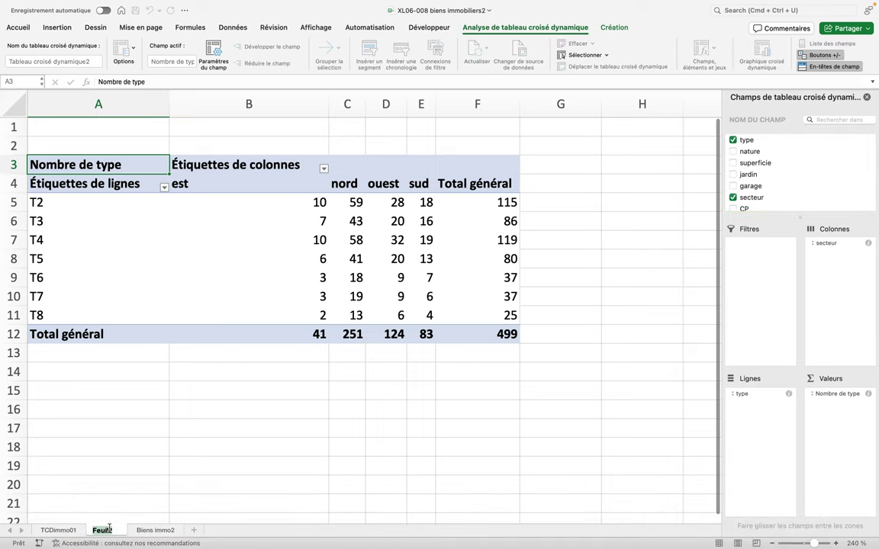
{"action": "type", "text": "TCD"}
{"action": "type", "text": "immo"}
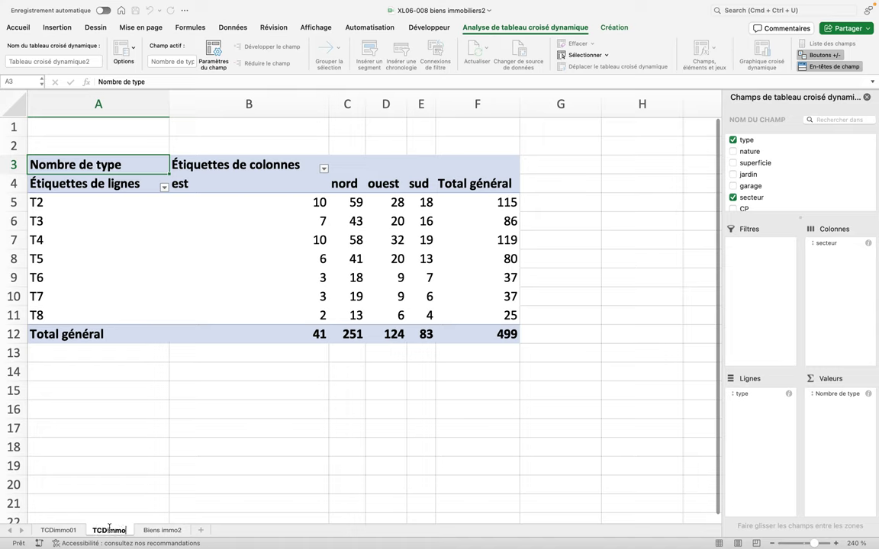
{"action": "type", "text": "02"}
{"action": "key", "text": "Return"}
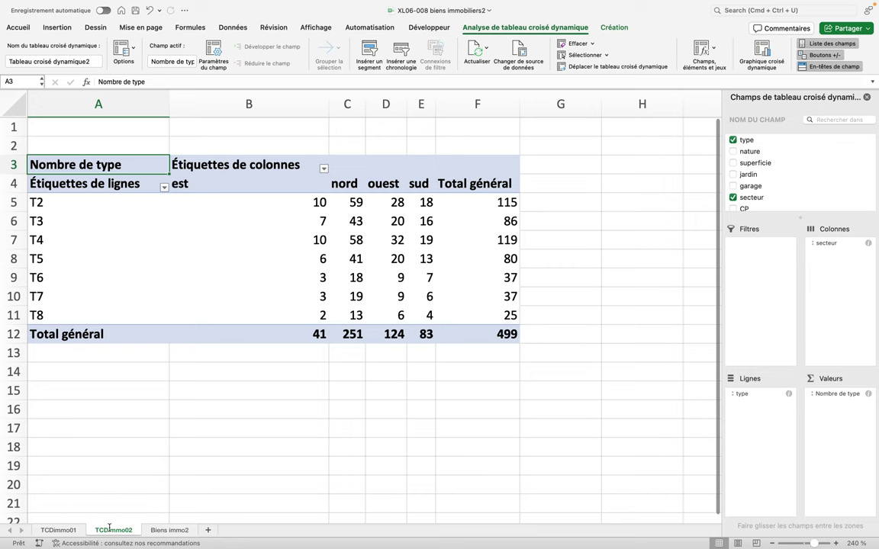
{"action": "left_click", "coordinate": [155, 531]}
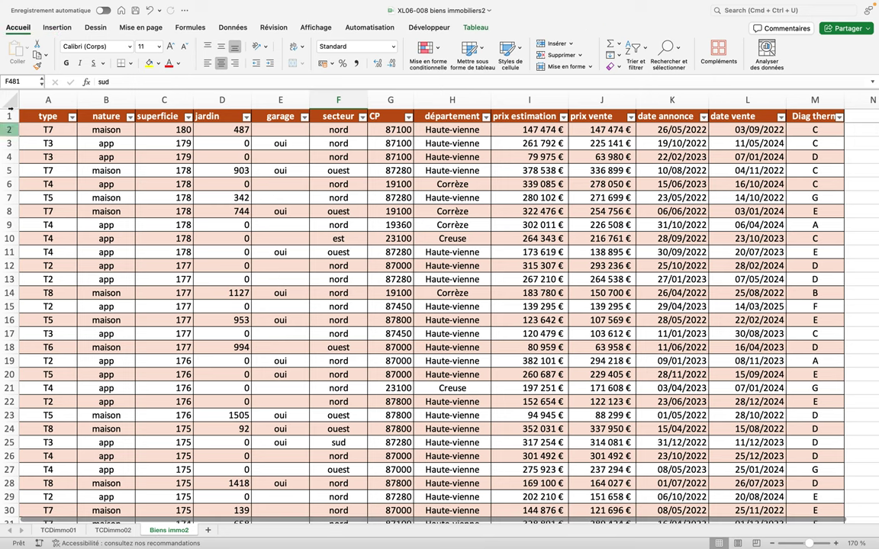
Insert another pivot table from the immo table on a new worksheet
{"action": "left_click", "coordinate": [54, 29]}
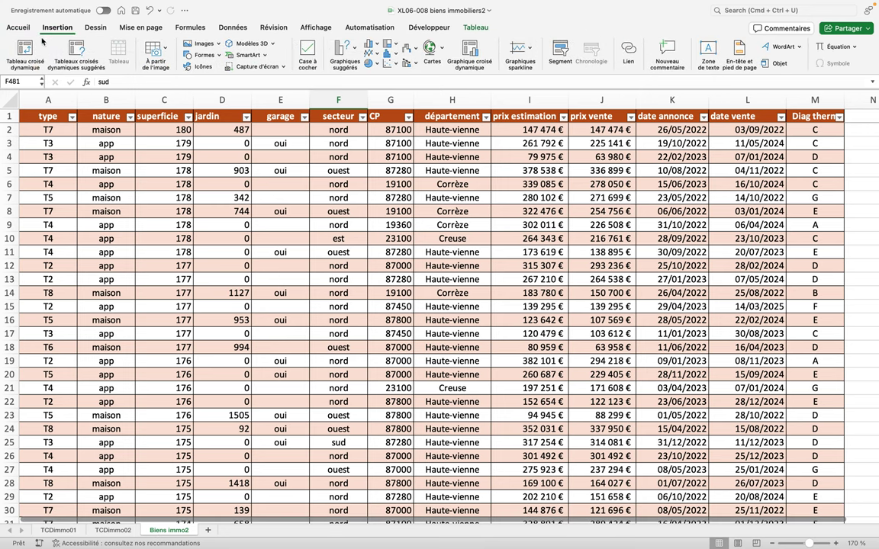
{"action": "left_click", "coordinate": [24, 48]}
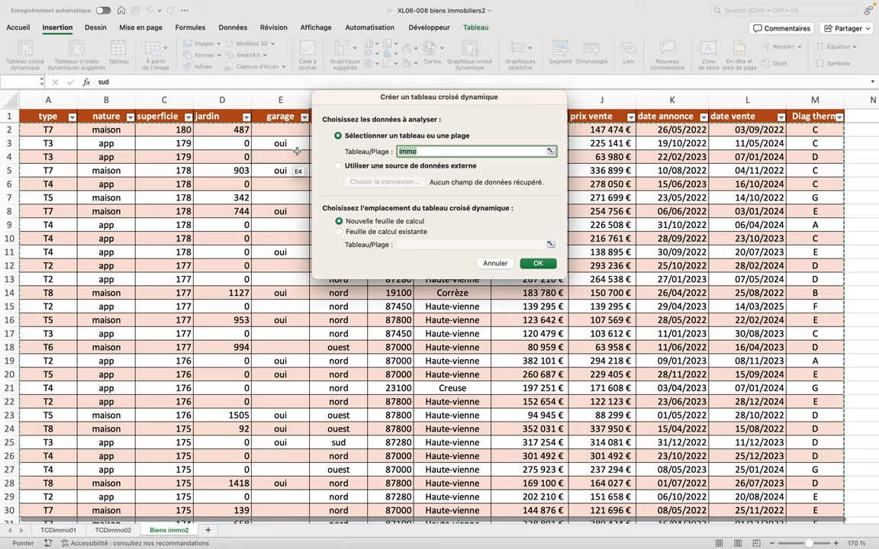
{"action": "left_click", "coordinate": [524, 262]}
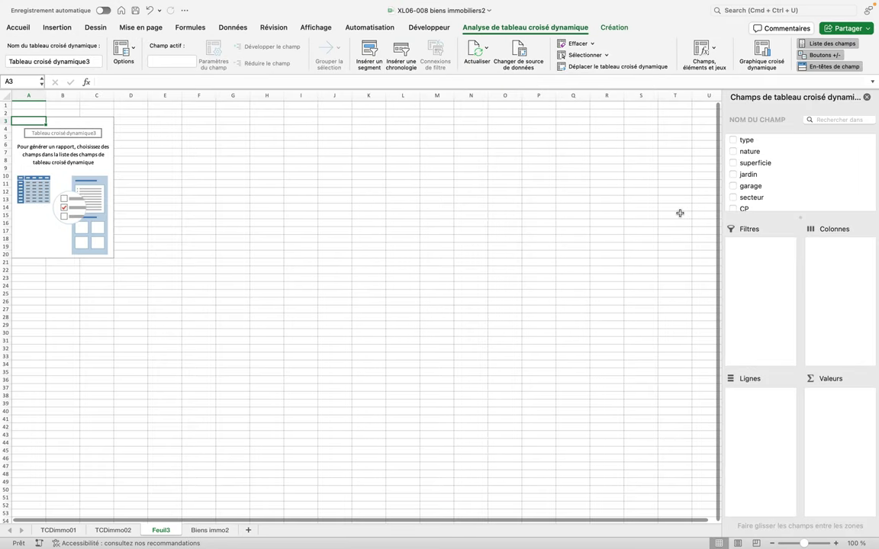
Place type in the pivot rows and sum prix vente in the values
{"action": "left_click_drag", "start_coordinate": [747, 140], "coordinate": [761, 400]}
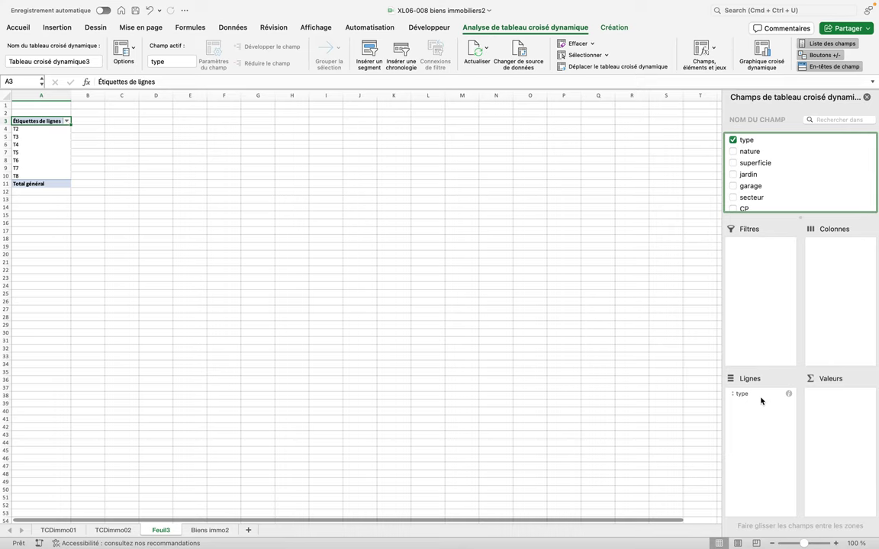
{"action": "scroll", "coordinate": [778, 186], "scroll_direction": "down", "scroll_amount": 3}
{"action": "scroll", "coordinate": [778, 187], "scroll_direction": "down", "scroll_amount": 3}
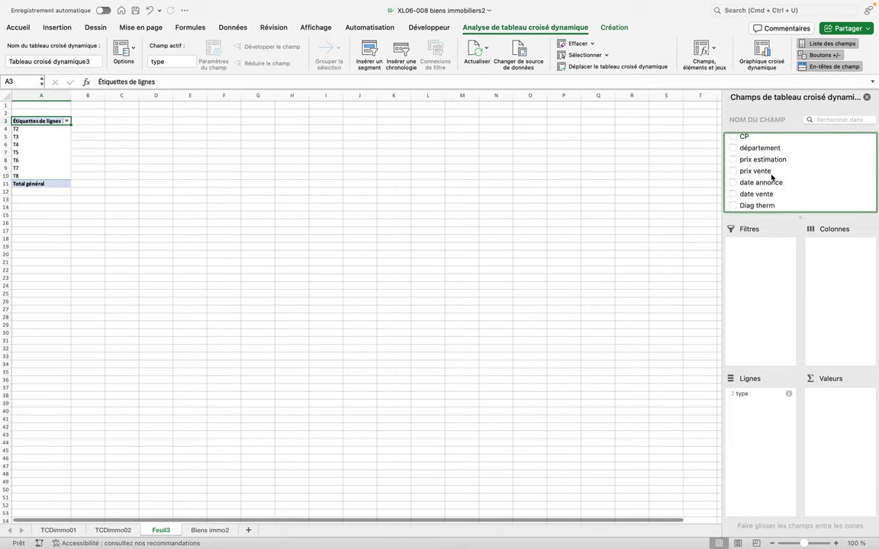
{"action": "left_click_drag", "start_coordinate": [761, 172], "coordinate": [838, 407]}
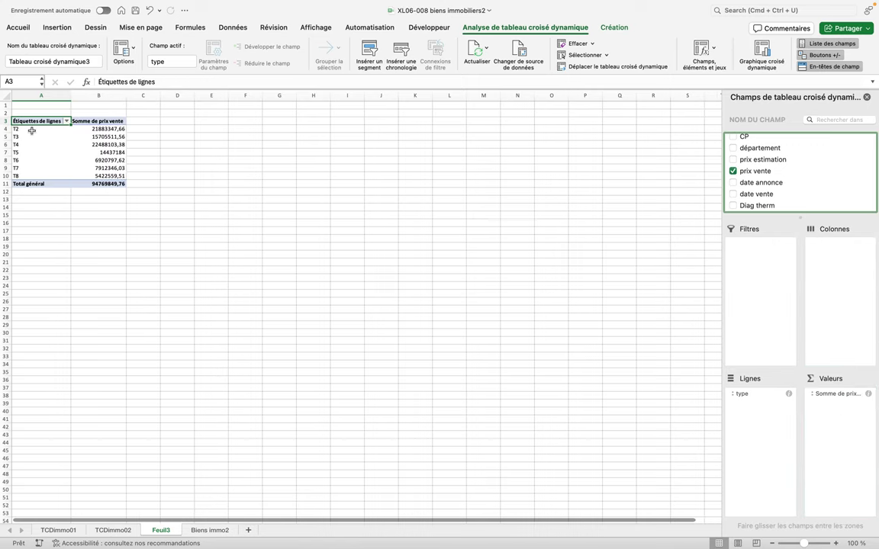
Zoom in and select the T2–T8 price sums in column B
{"action": "left_click", "coordinate": [79, 129]}
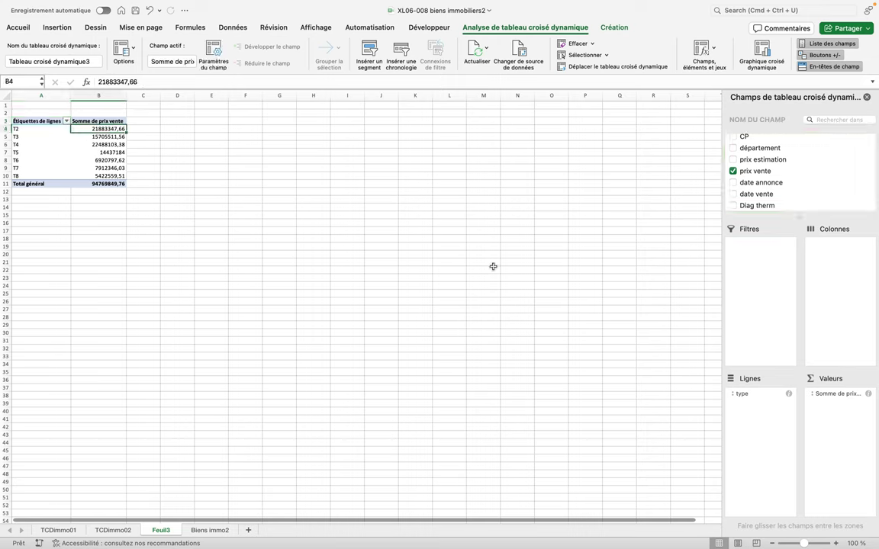
{"action": "left_click", "coordinate": [837, 544]}
{"action": "left_click", "coordinate": [837, 543]}
{"action": "left_click", "coordinate": [837, 544]}
{"action": "left_click", "coordinate": [837, 543]}
{"action": "left_click", "coordinate": [837, 543]}
{"action": "left_click", "coordinate": [837, 544]}
{"action": "left_click", "coordinate": [837, 543]}
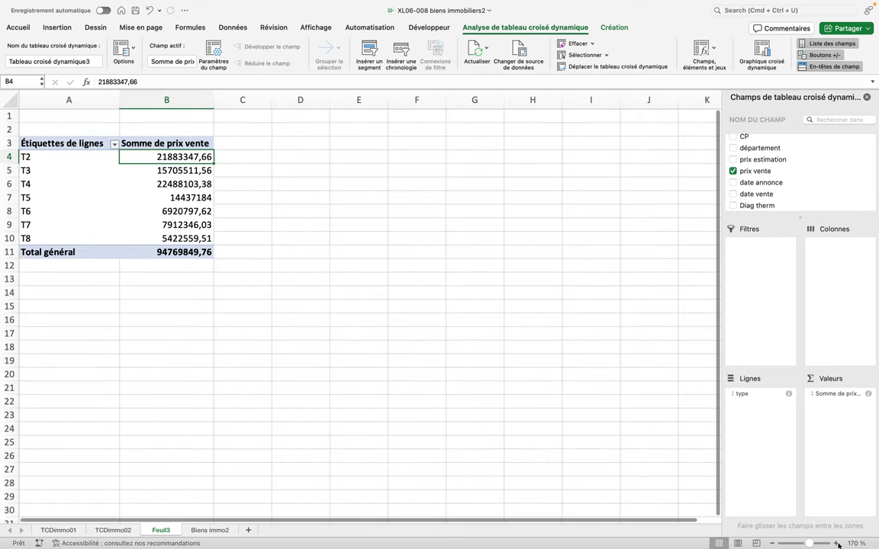
{"action": "left_click", "coordinate": [837, 543]}
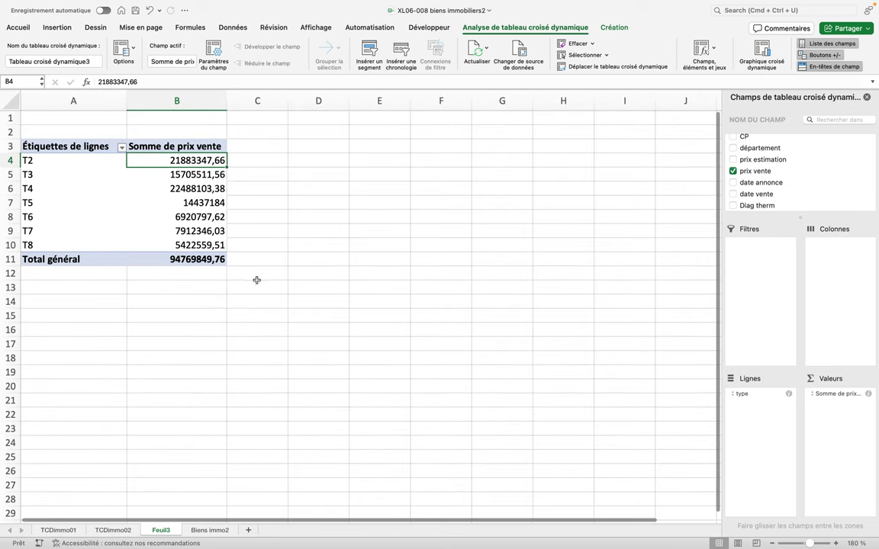
{"action": "left_click_drag", "start_coordinate": [177, 161], "coordinate": [176, 258]}
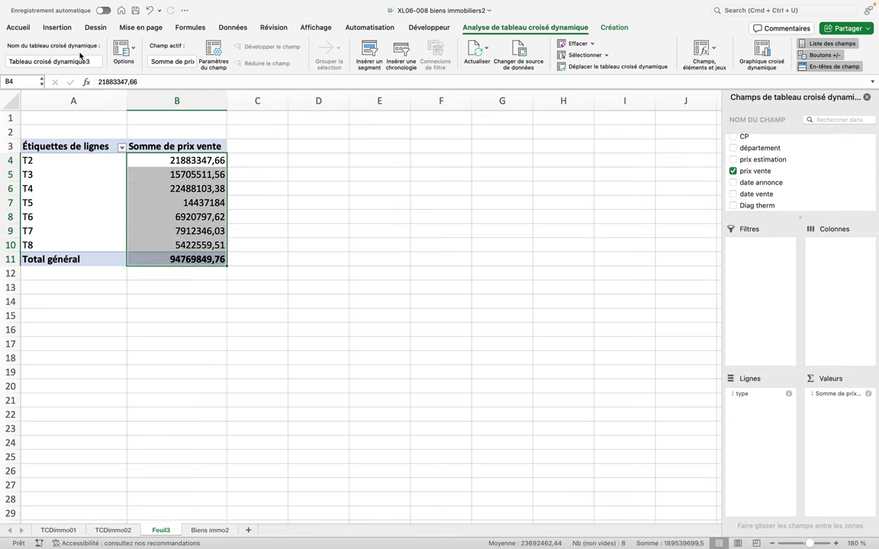
{"action": "left_click", "coordinate": [18, 27]}
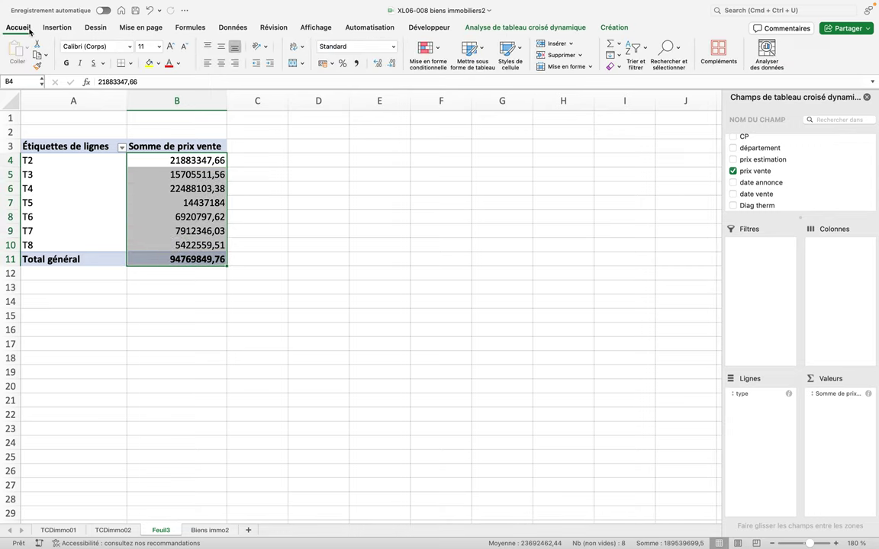
Apply euro currency format to the price sums and add prix vente to Valeurs again
{"action": "left_click", "coordinate": [322, 63]}
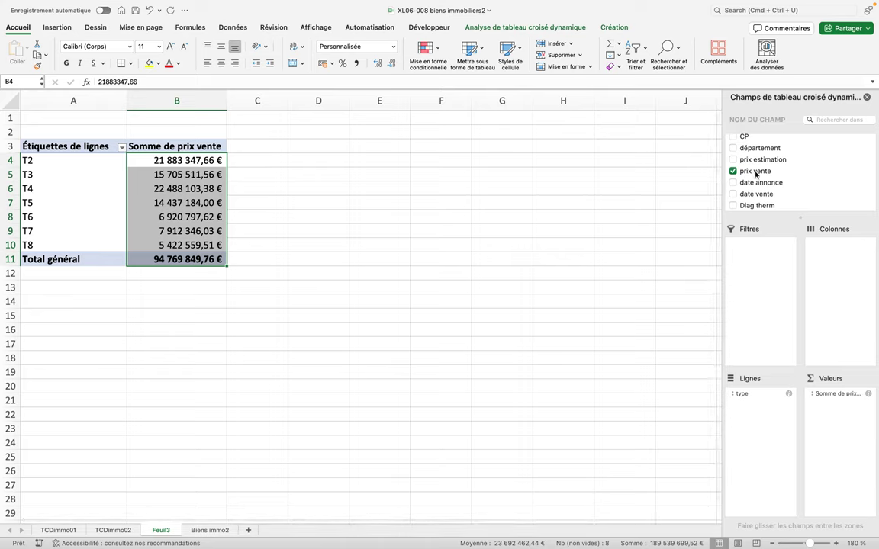
{"action": "left_click_drag", "start_coordinate": [755, 173], "coordinate": [841, 409]}
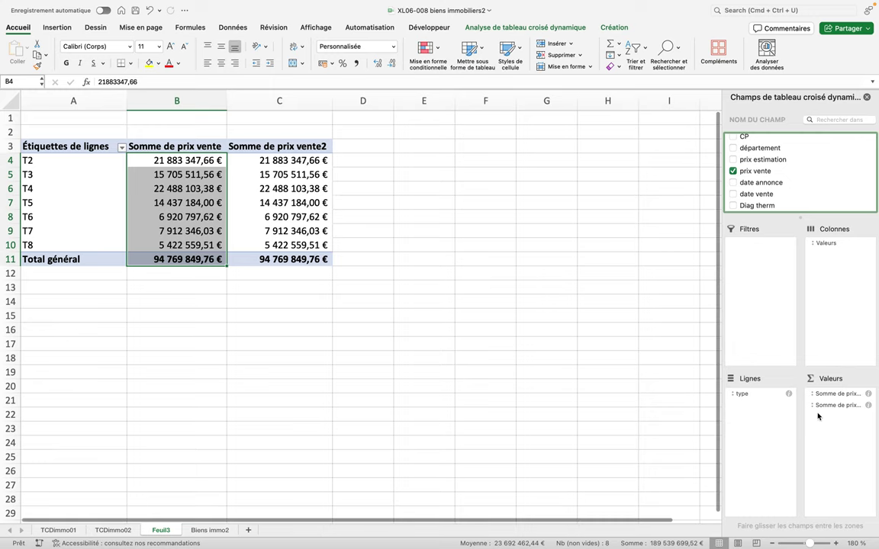
Display Somme de prix vente2 as % du total de la colonne (T2 23,09%)
{"action": "left_click_drag", "start_coordinate": [823, 406], "coordinate": [825, 409]}
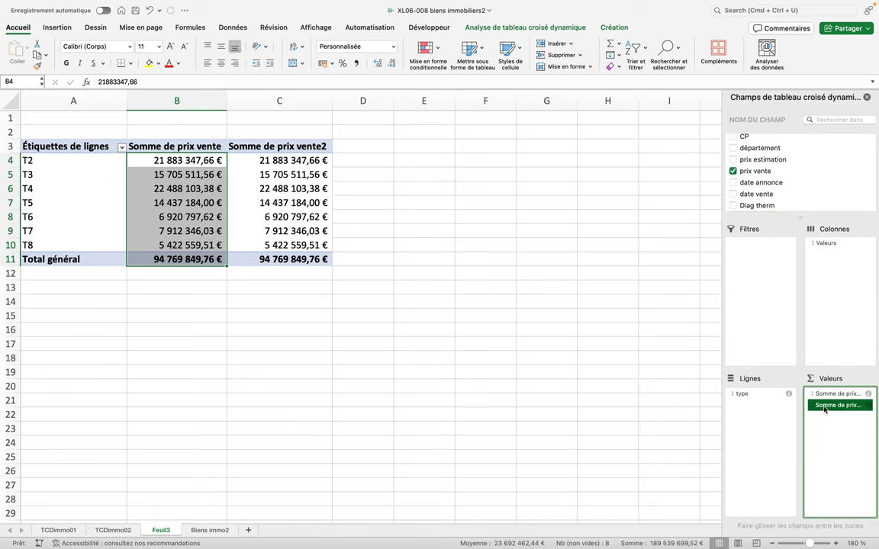
{"action": "left_click_drag", "start_coordinate": [824, 410], "coordinate": [832, 411]}
{"action": "left_click", "coordinate": [836, 410]}
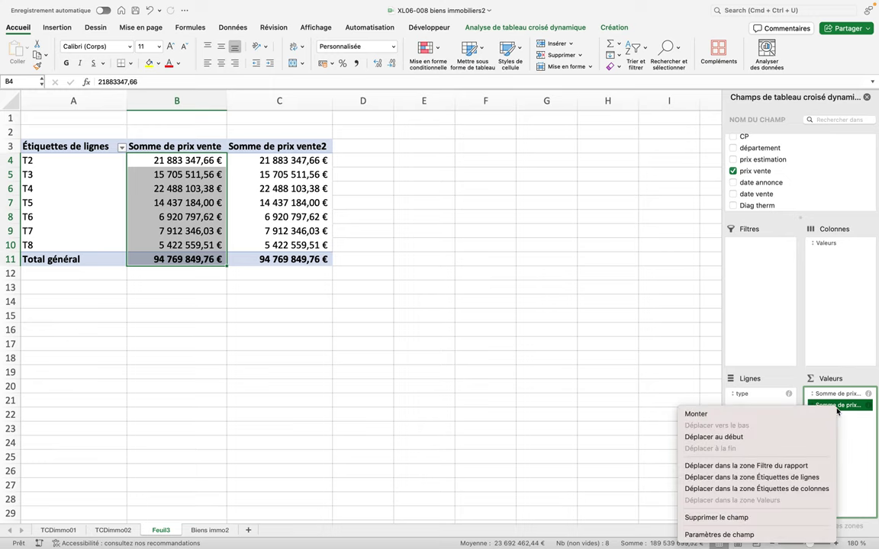
{"action": "left_click", "coordinate": [733, 534]}
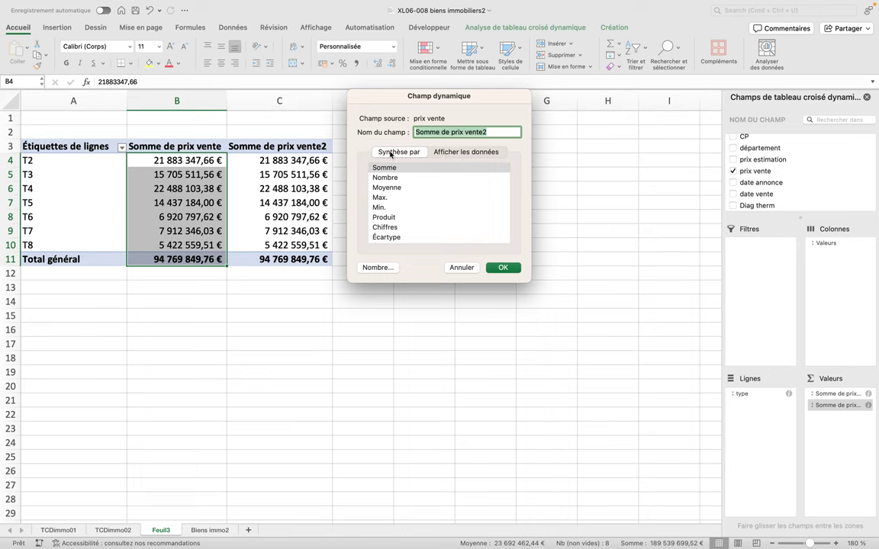
{"action": "left_click", "coordinate": [447, 153]}
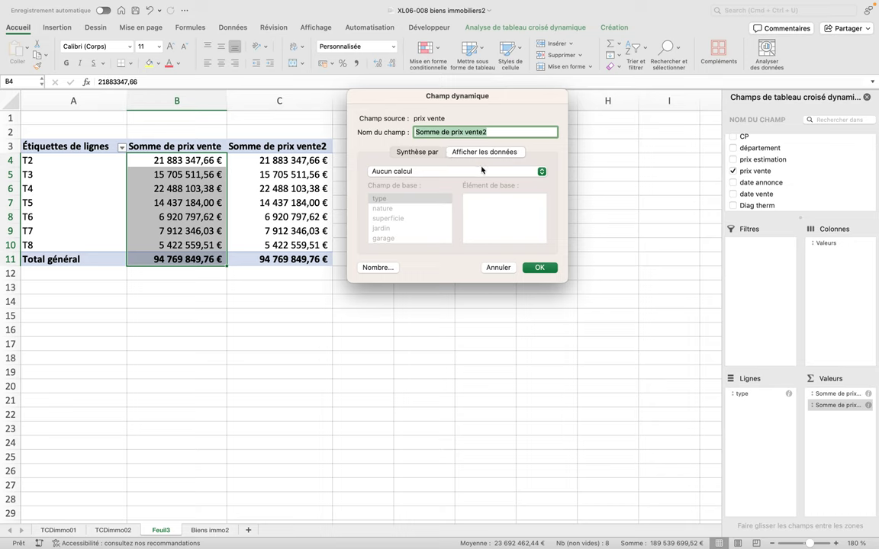
{"action": "left_click", "coordinate": [542, 173]}
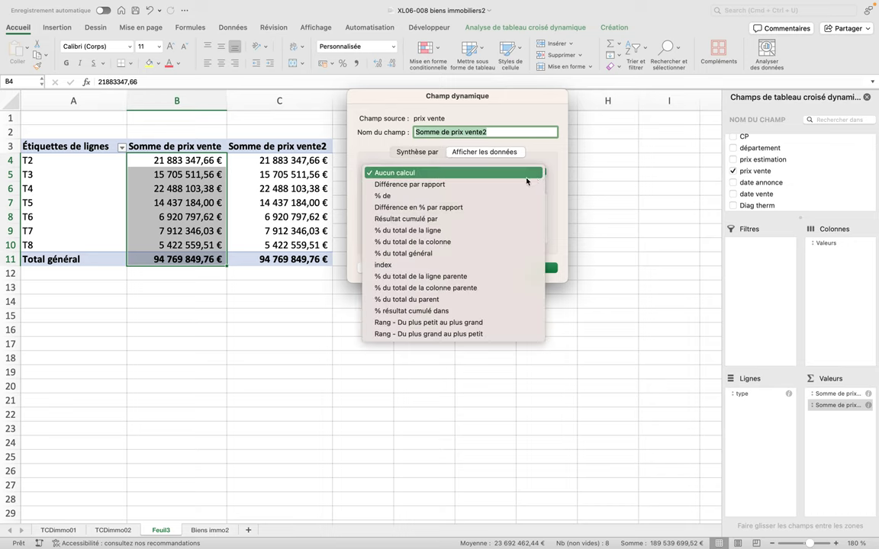
{"action": "left_click", "coordinate": [488, 242]}
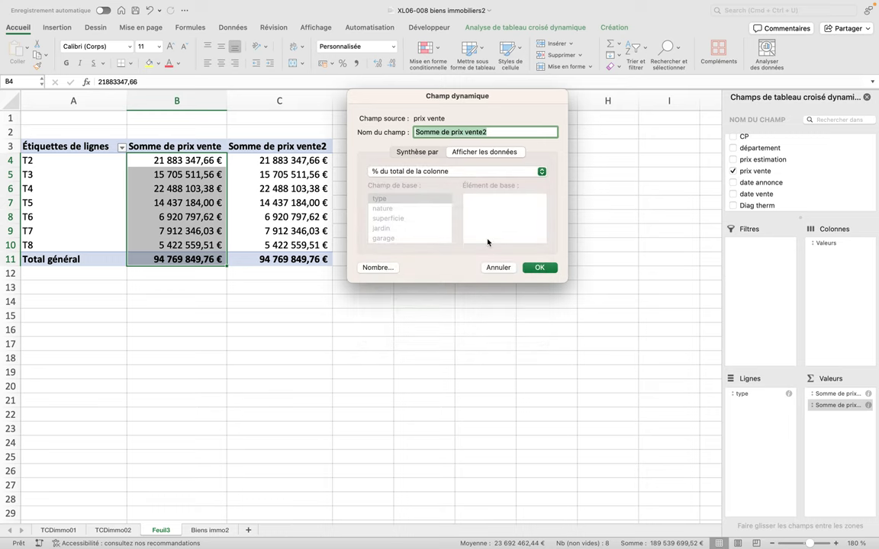
{"action": "left_click", "coordinate": [534, 268]}
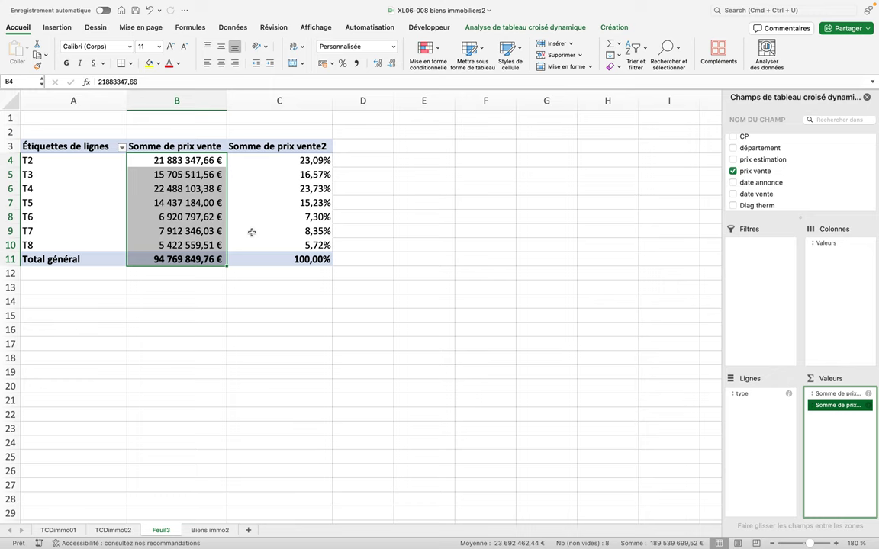
Enter headers 'Type de bien' in A3, 'CA' in B3 and 'Pourcentage' in C3
{"action": "left_click", "coordinate": [51, 145]}
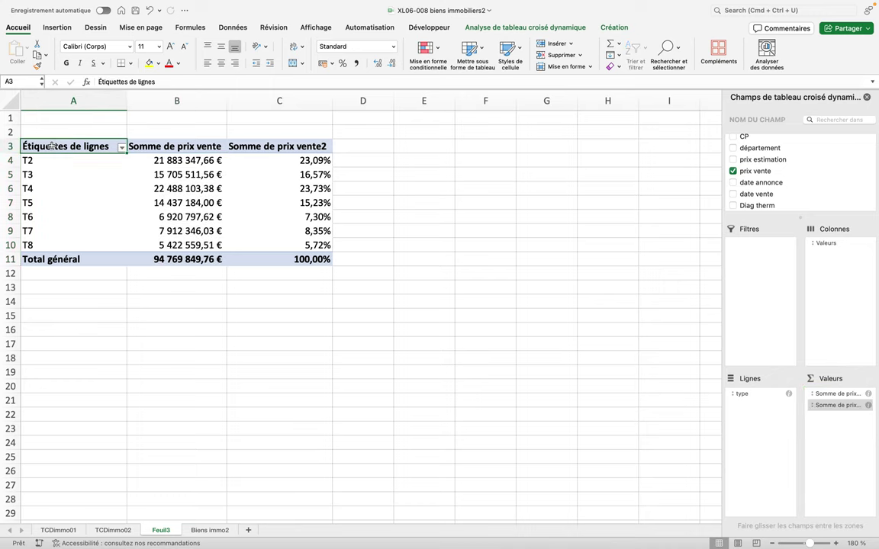
{"action": "type", "text": "Type"}
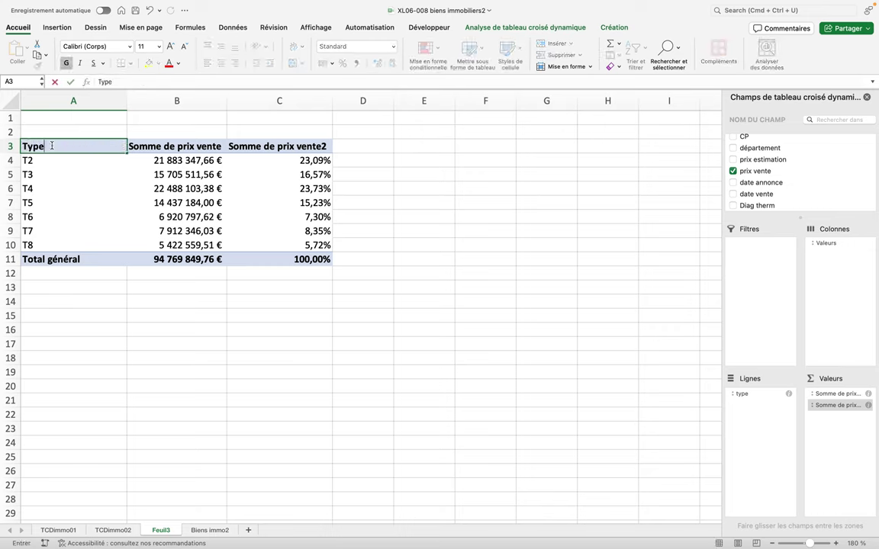
{"action": "type", "text": " de bien"}
{"action": "left_click", "coordinate": [142, 146]}
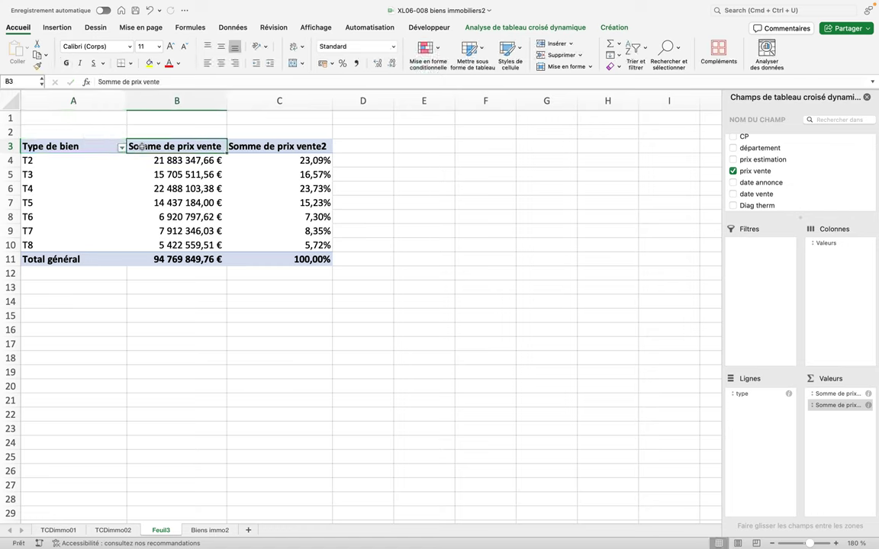
{"action": "type", "text": "CA"}
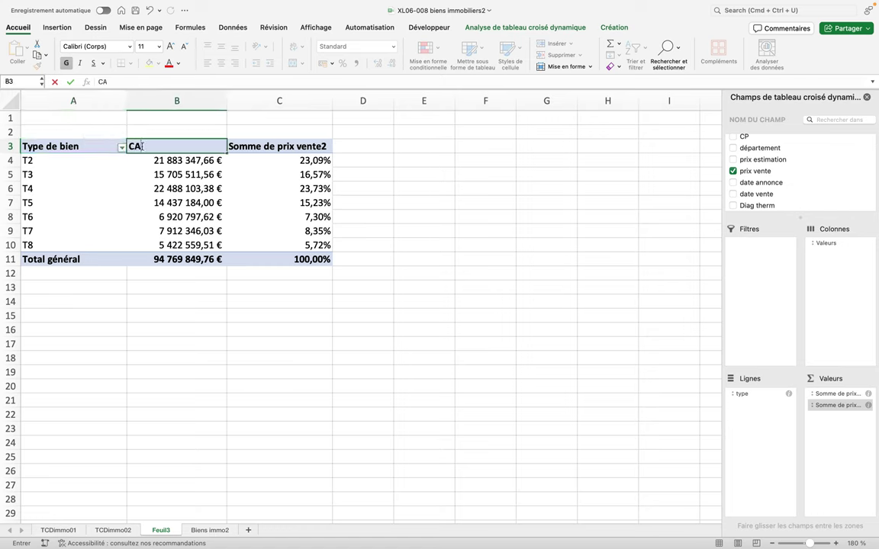
{"action": "left_click", "coordinate": [241, 149]}
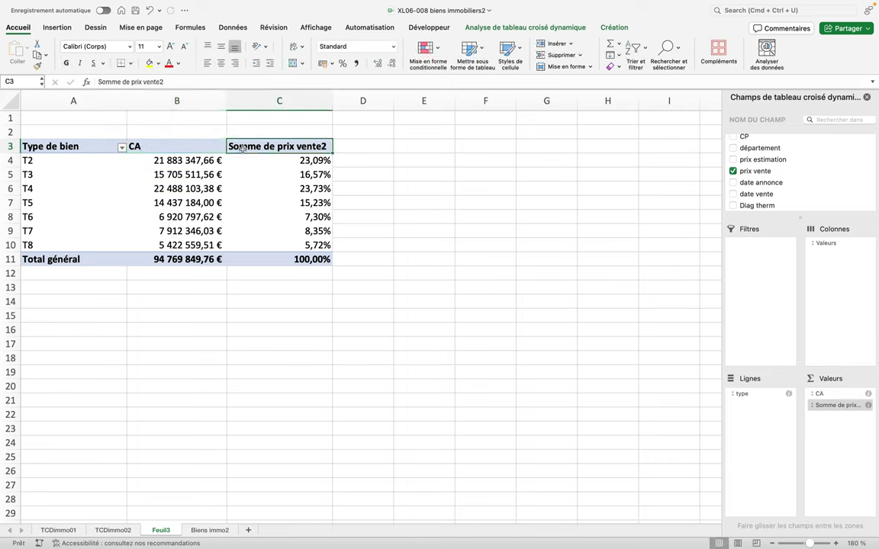
{"action": "type", "text": "Pourcentage"}
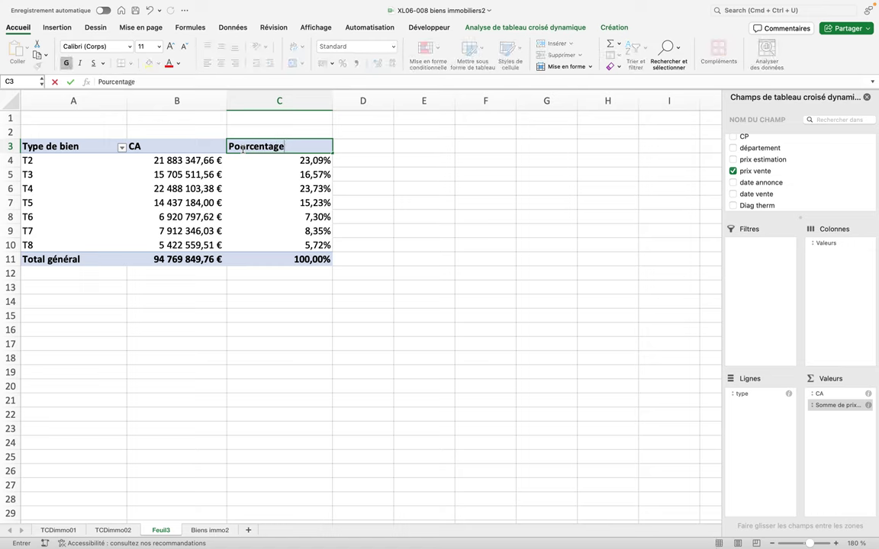
{"action": "key", "text": "Return"}
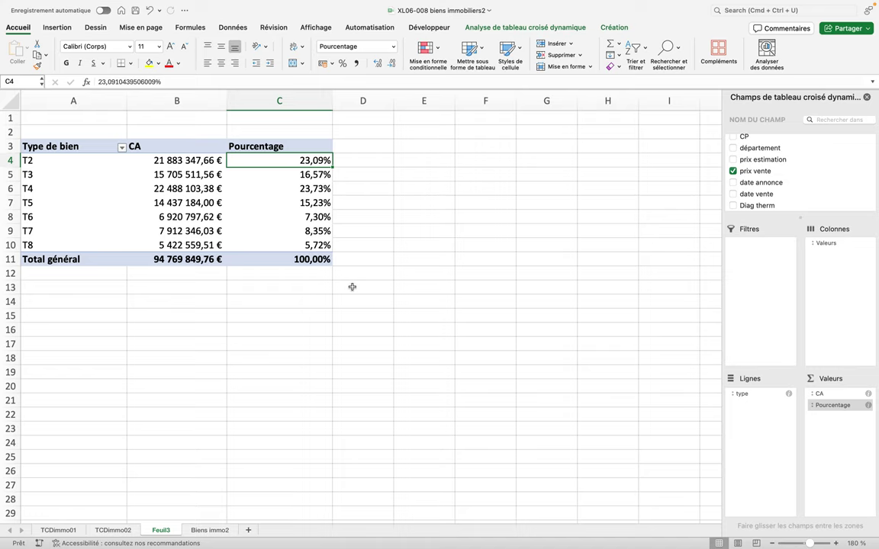
Rename the Feuil3 tab to TCDimmo03 and return to the Biens immo2 sheet
{"action": "double_click", "coordinate": [161, 530]}
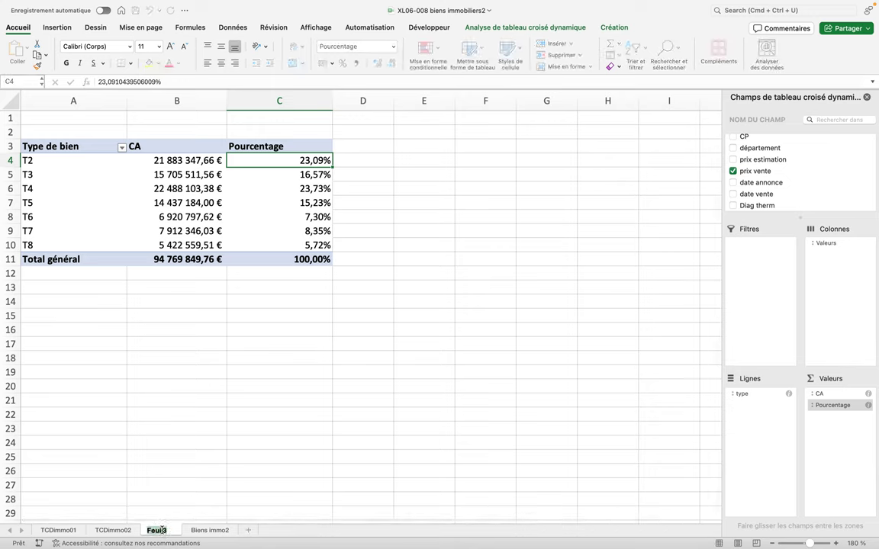
{"action": "type", "text": "TCD"}
{"action": "type", "text": "immo03"}
{"action": "key", "text": "Return"}
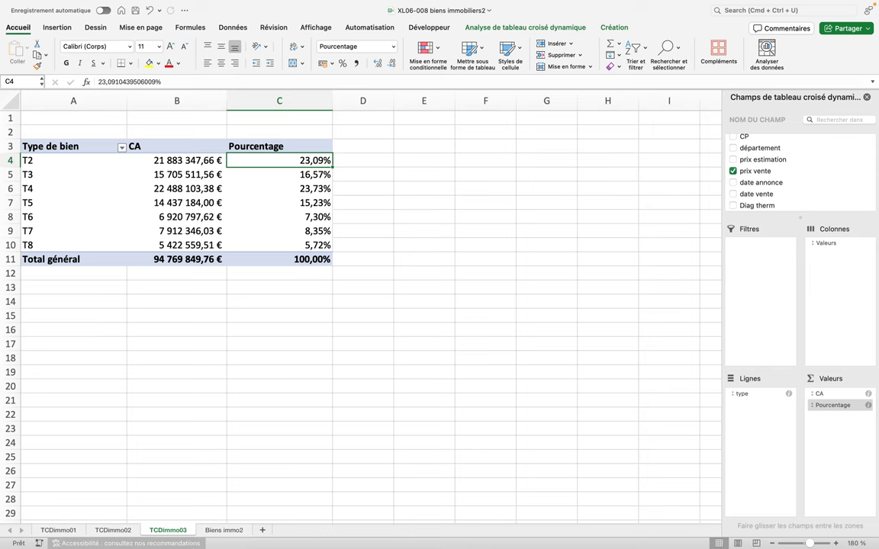
{"action": "left_click", "coordinate": [216, 531]}
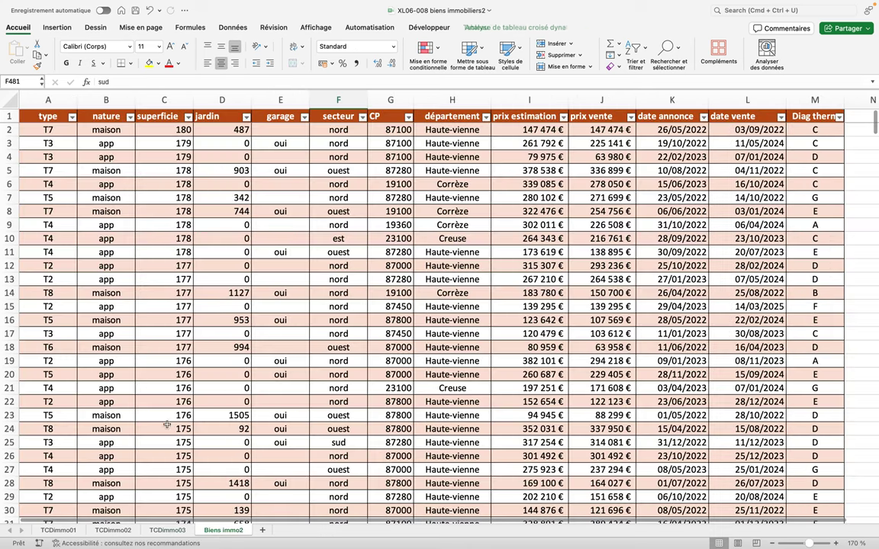
Insert a new pivot table from the Biens immo2 data on new sheet Feuil4
{"action": "left_click", "coordinate": [154, 328]}
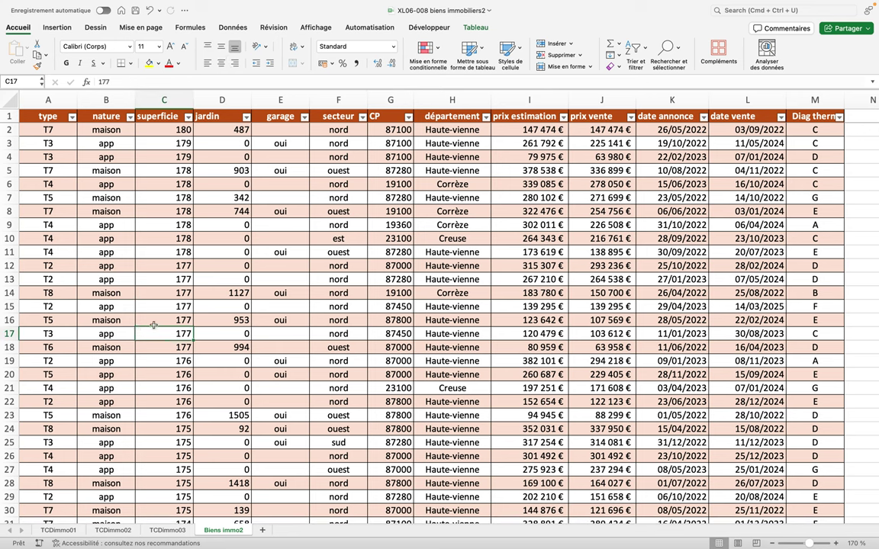
{"action": "left_click", "coordinate": [58, 29]}
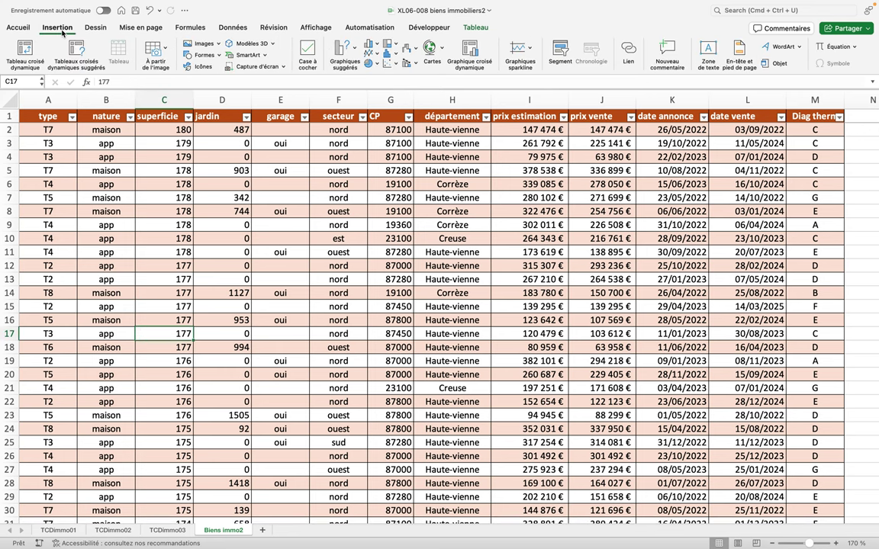
{"action": "left_click", "coordinate": [29, 53]}
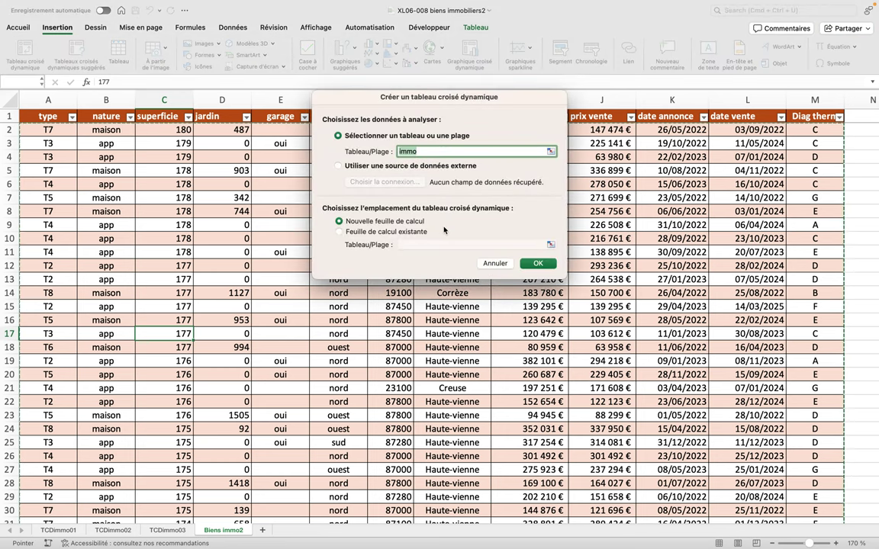
{"action": "left_click", "coordinate": [527, 265]}
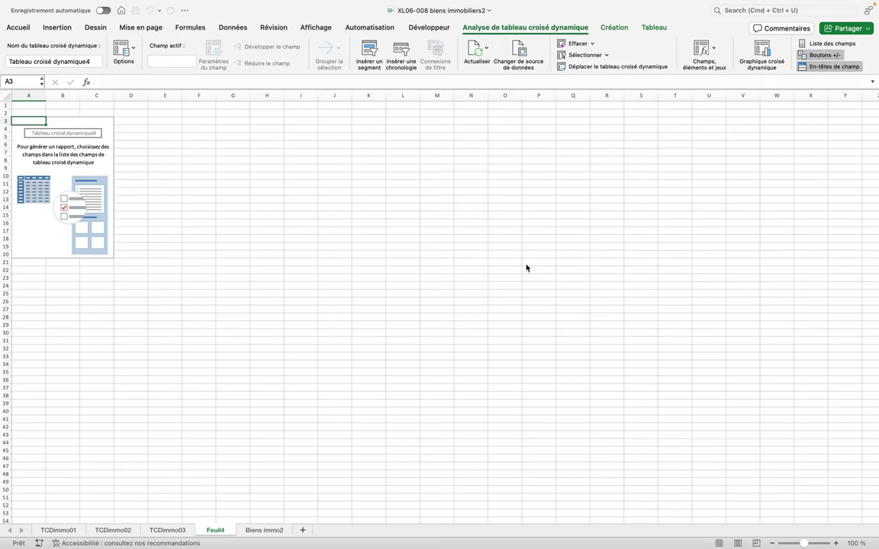
{"action": "double_click", "coordinate": [217, 531]}
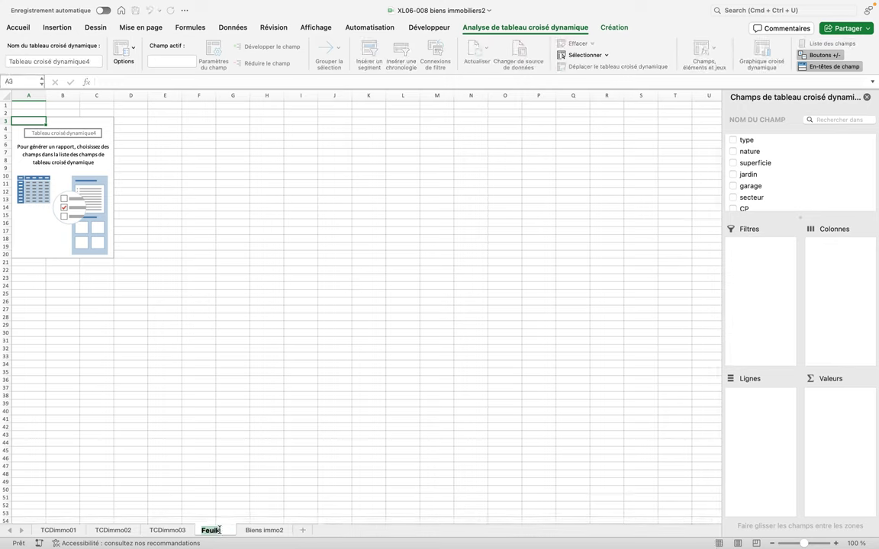
Name the Feuil4 sheet TCDimmo04
{"action": "type", "text": "TCDimmo04"}
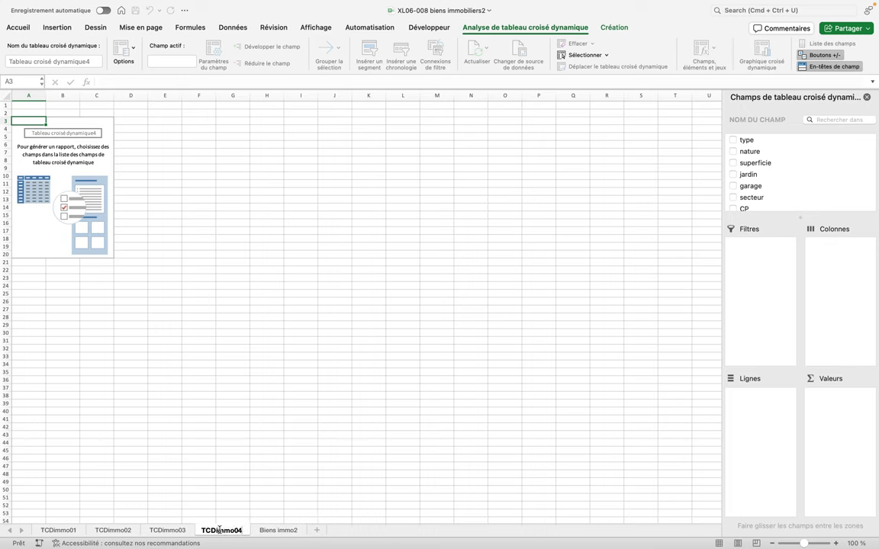
{"action": "key", "text": "Return"}
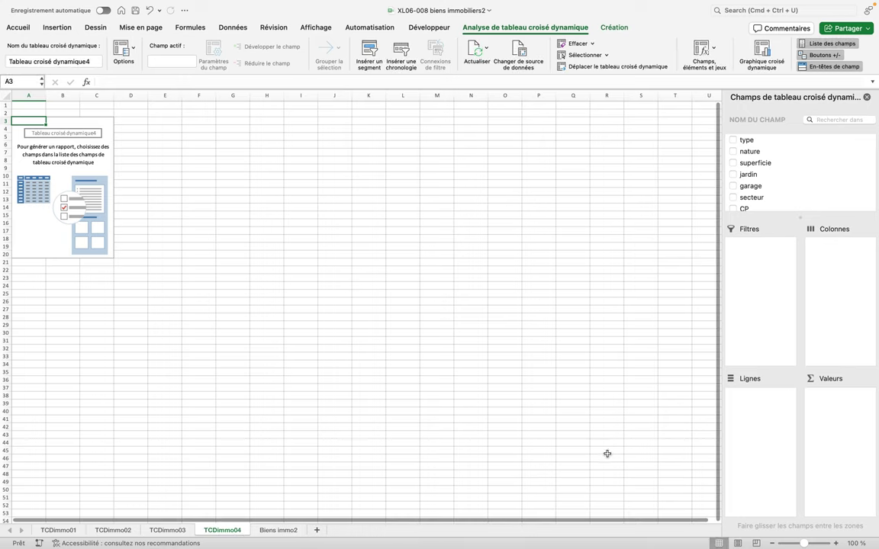
{"action": "scroll", "coordinate": [769, 197], "scroll_direction": "down", "scroll_amount": 5}
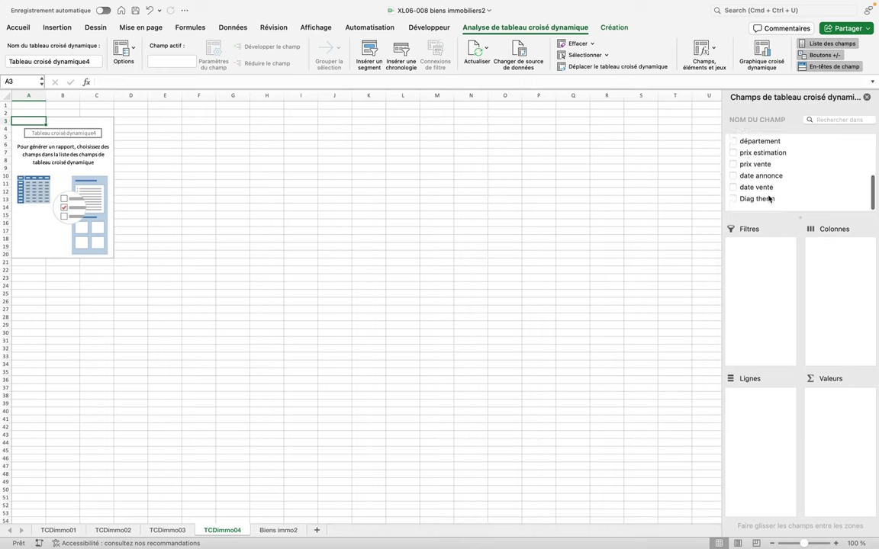
Lay out Diag therm as rows, département as columns and a count of type as values
{"action": "left_click_drag", "start_coordinate": [769, 203], "coordinate": [769, 403]}
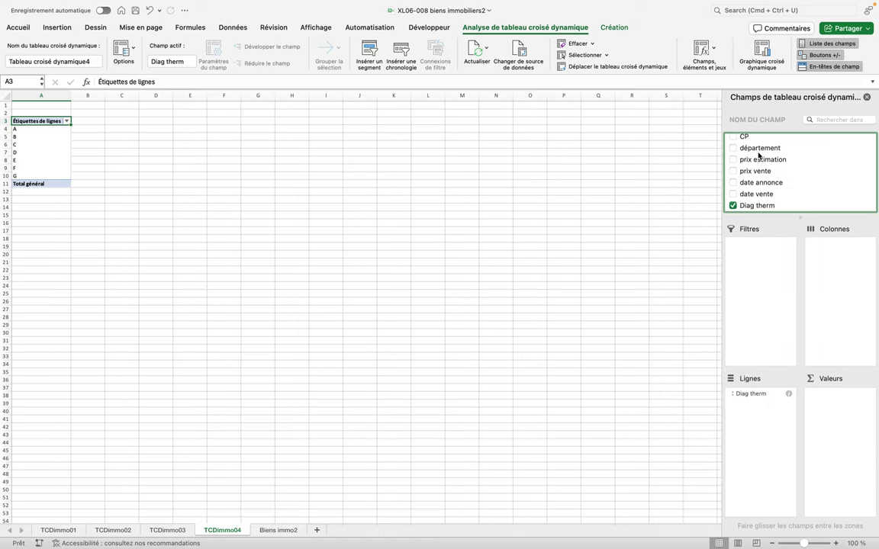
{"action": "left_click_drag", "start_coordinate": [759, 149], "coordinate": [826, 259]}
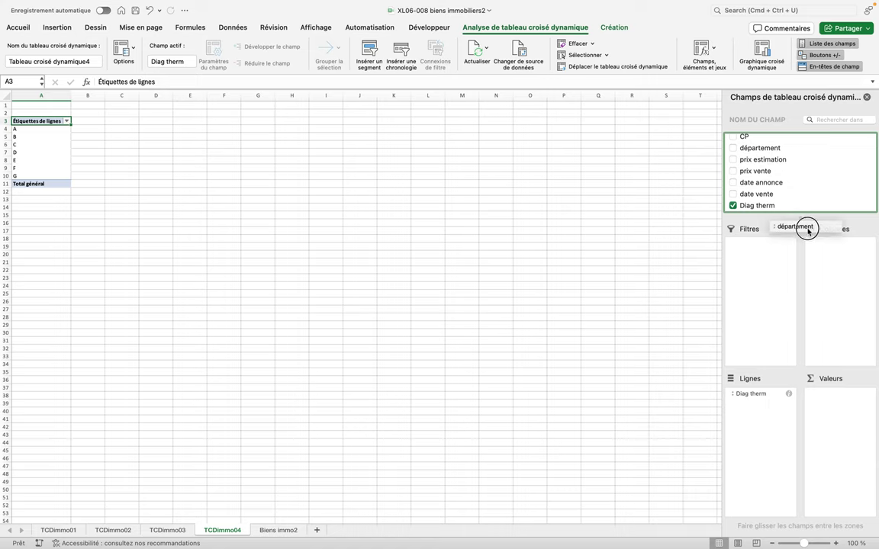
{"action": "scroll", "coordinate": [776, 193], "scroll_direction": "up", "scroll_amount": 3}
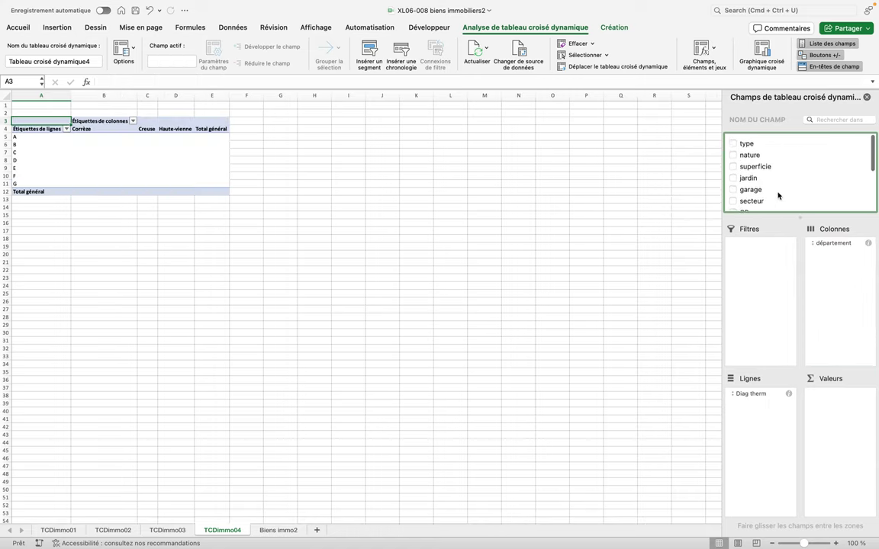
{"action": "left_click_drag", "start_coordinate": [744, 143], "coordinate": [839, 412]}
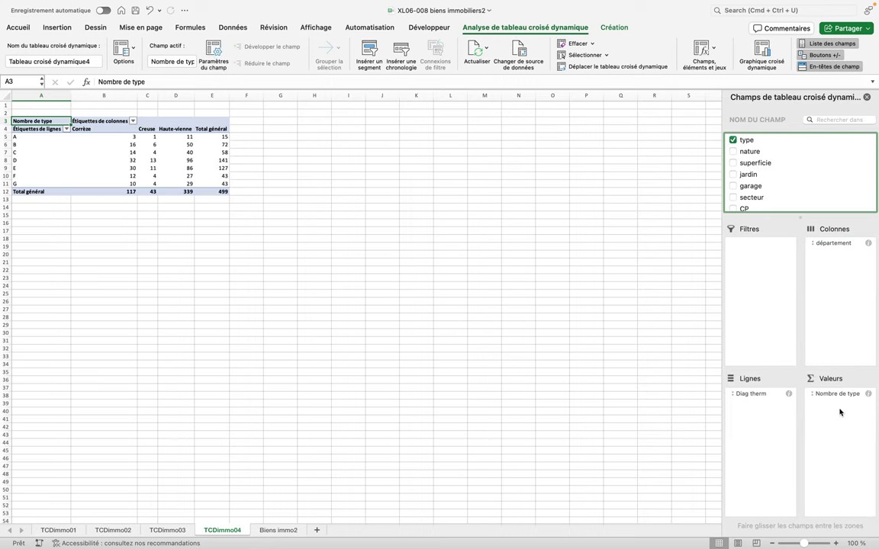
{"action": "left_click", "coordinate": [837, 545]}
{"action": "left_click", "coordinate": [837, 544]}
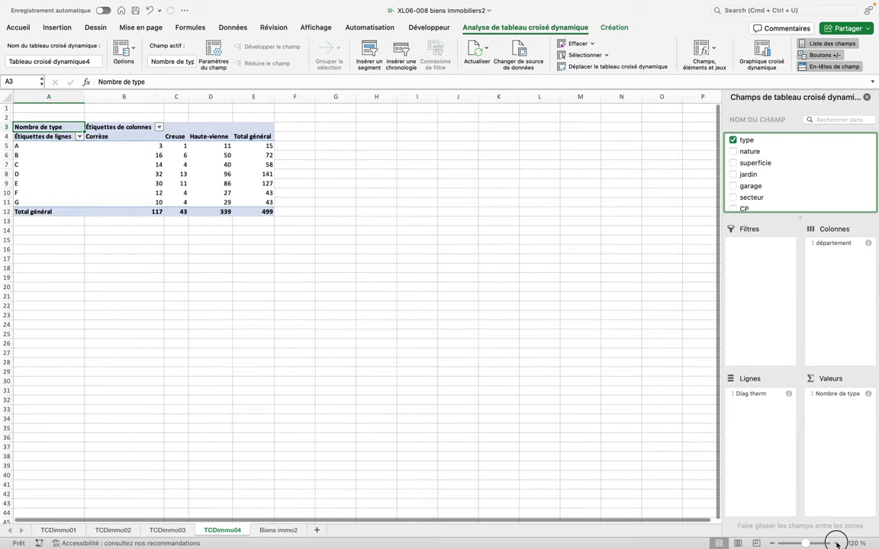
{"action": "left_click", "coordinate": [837, 544]}
{"action": "left_click", "coordinate": [837, 544]}
{"action": "left_click", "coordinate": [837, 544]}
{"action": "left_click", "coordinate": [837, 544]}
{"action": "left_click", "coordinate": [837, 544]}
{"action": "left_click", "coordinate": [837, 544]}
{"action": "left_click", "coordinate": [837, 544]}
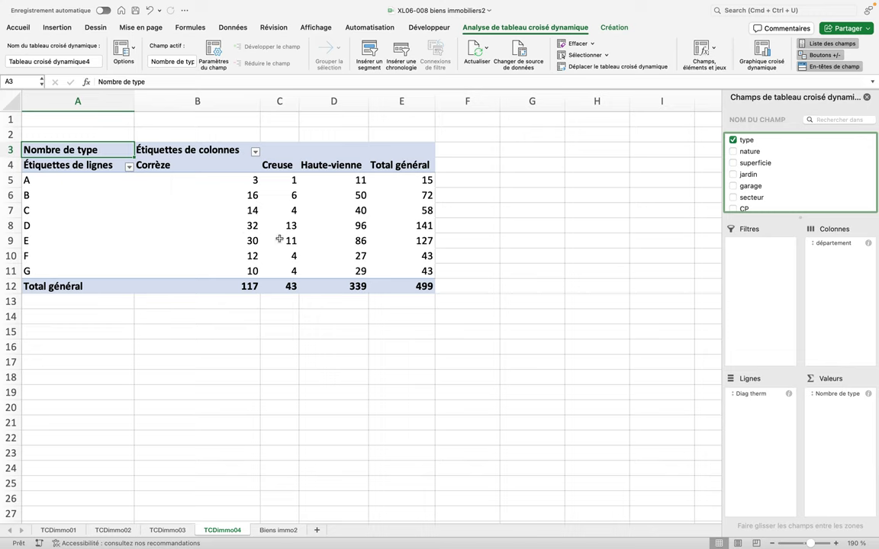
Set Nombre de type to display as % du total général (Corrèze 23,45%)
{"action": "right_click", "coordinate": [845, 394]}
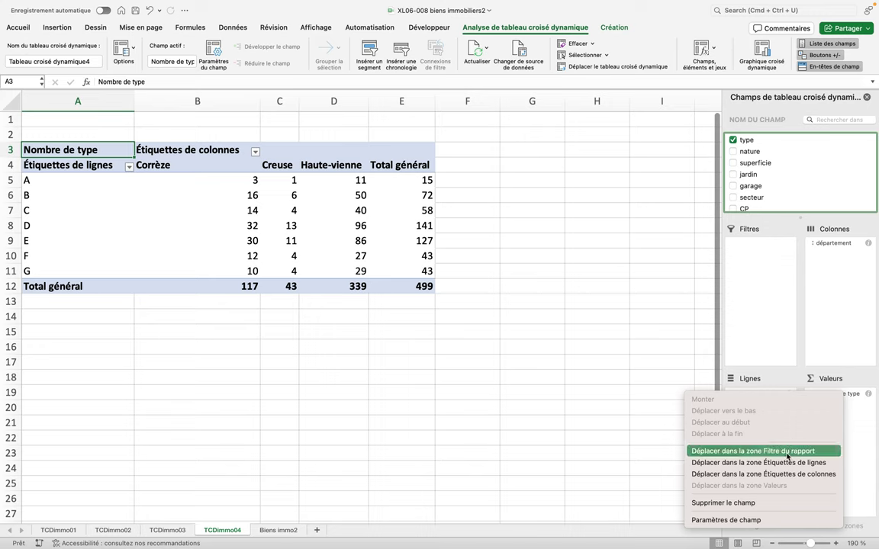
{"action": "left_click", "coordinate": [855, 438]}
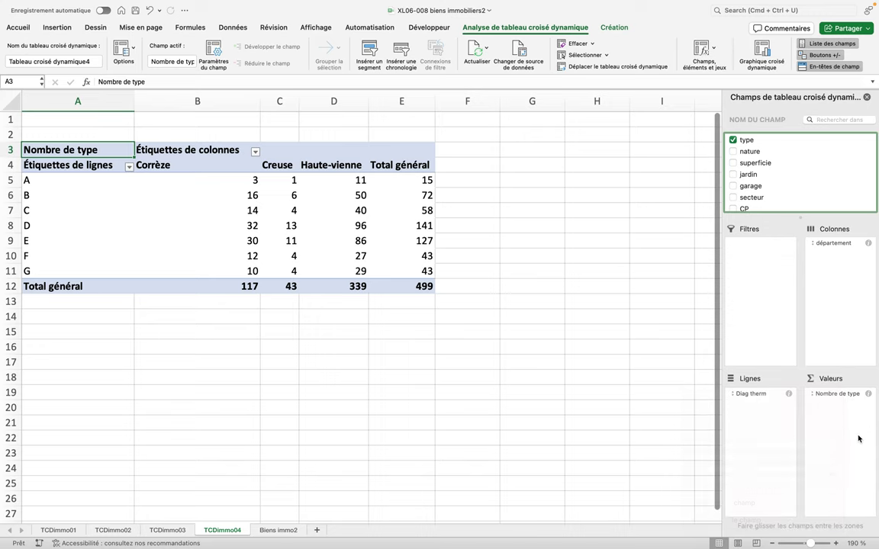
{"action": "left_click_drag", "start_coordinate": [830, 395], "coordinate": [830, 399]}
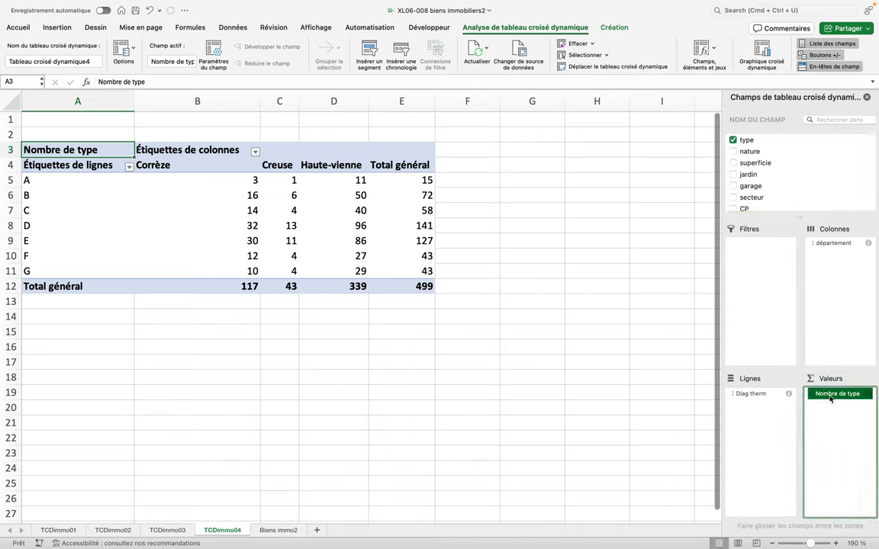
{"action": "left_click", "coordinate": [830, 399]}
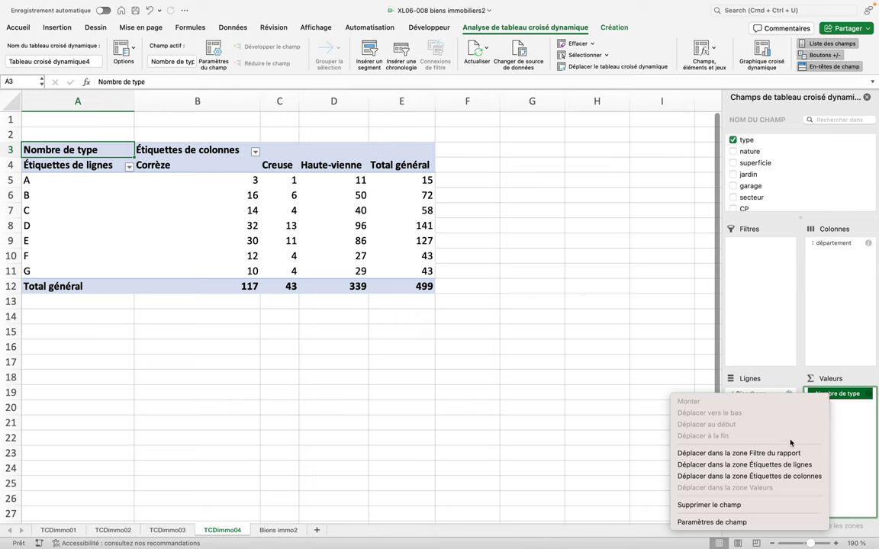
{"action": "left_click", "coordinate": [750, 522]}
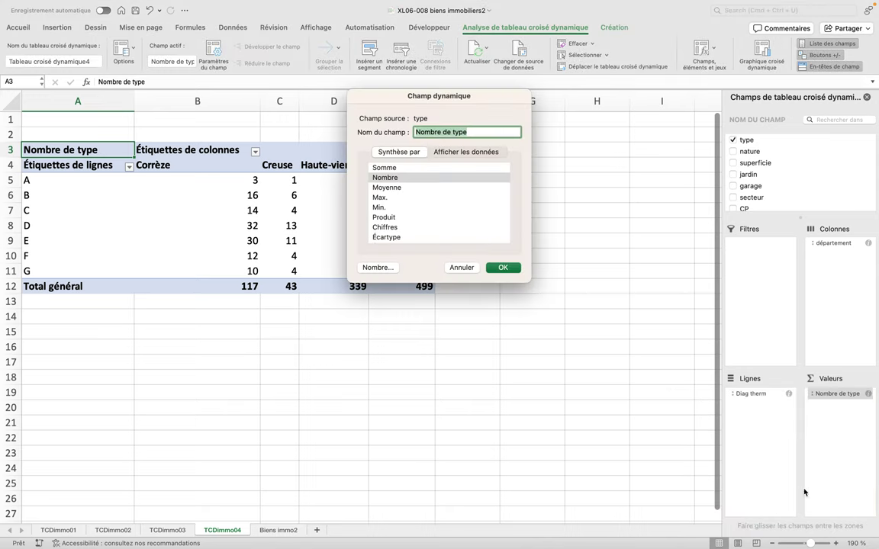
{"action": "left_click", "coordinate": [451, 152]}
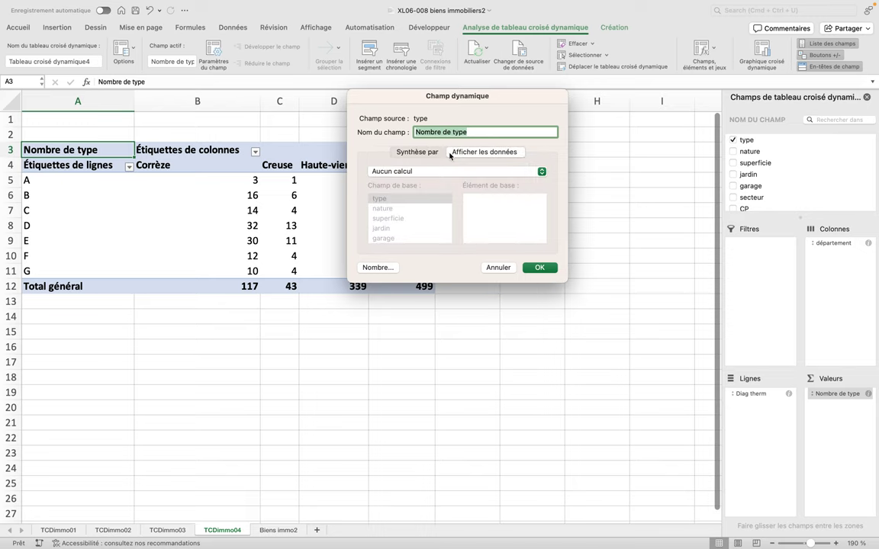
{"action": "left_click", "coordinate": [542, 173]}
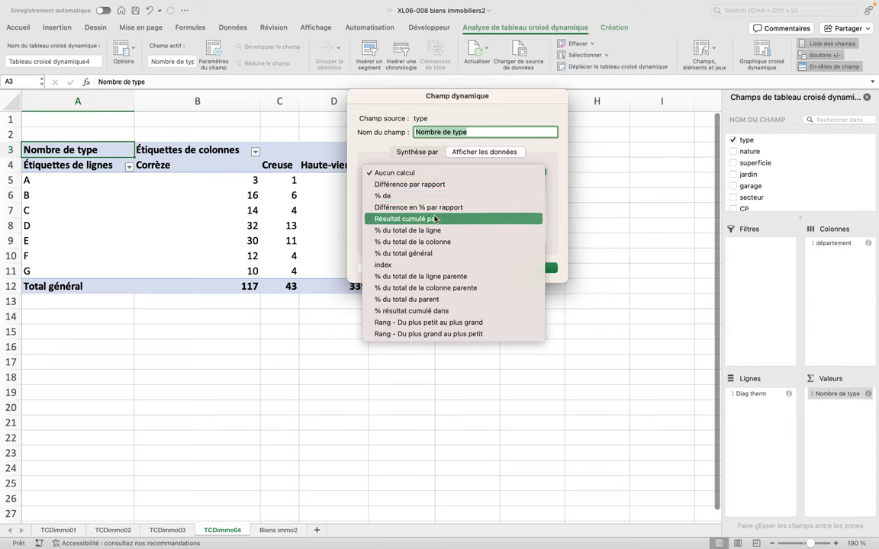
{"action": "left_click", "coordinate": [408, 253]}
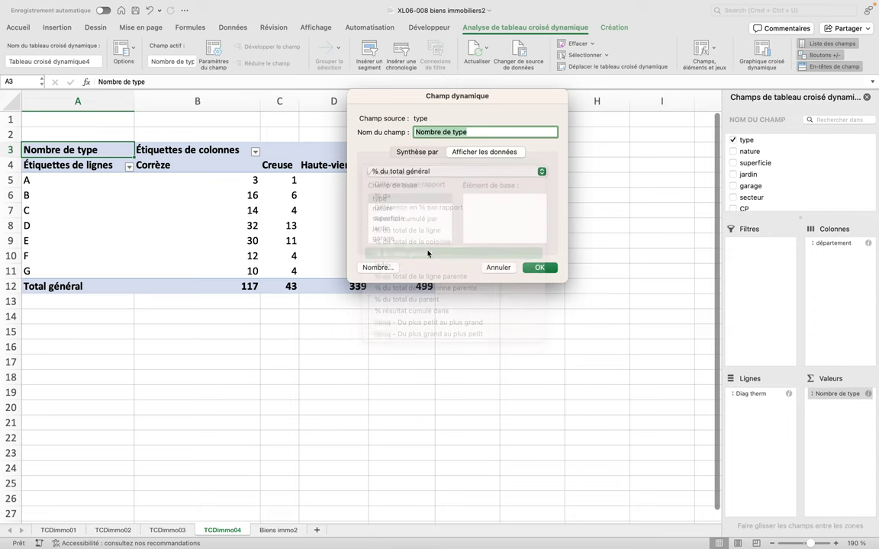
{"action": "left_click", "coordinate": [531, 268]}
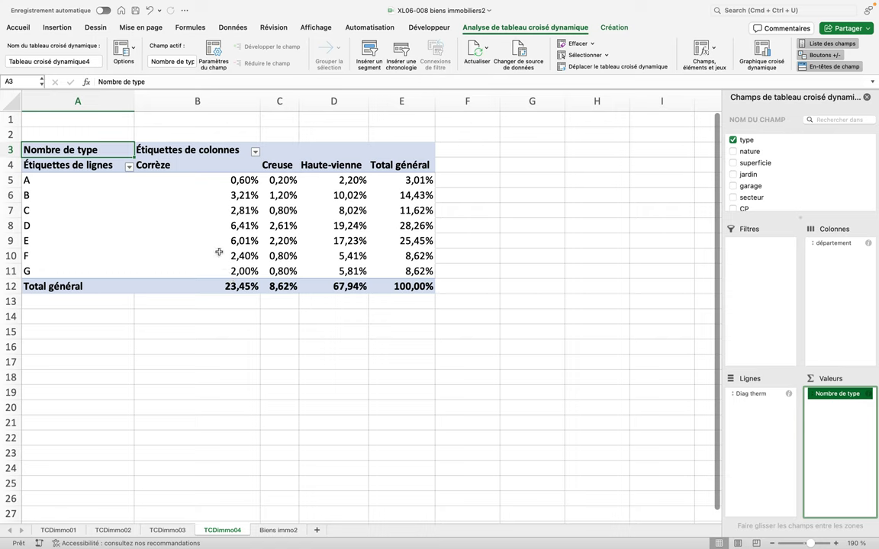
{"action": "left_click", "coordinate": [827, 395]}
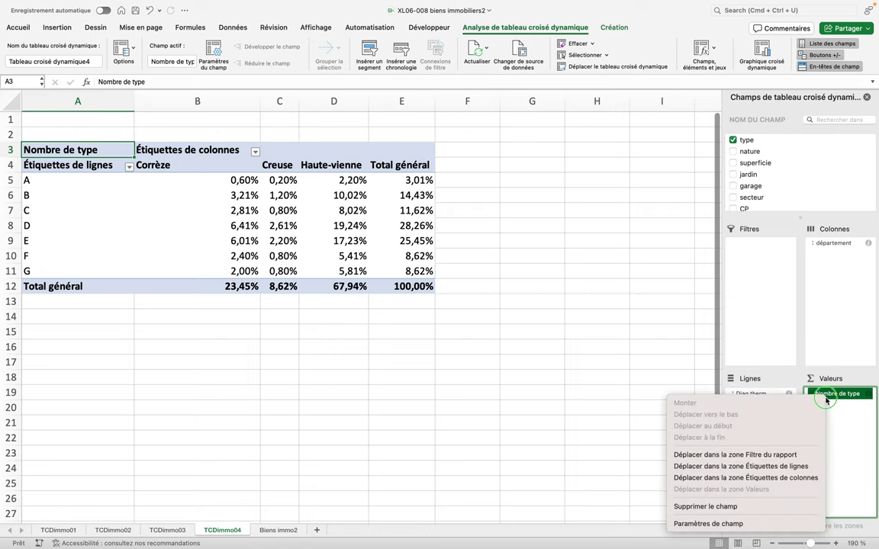
Set the Nombre de type field to display values as '% du total de la colonne'
{"action": "left_click", "coordinate": [734, 524]}
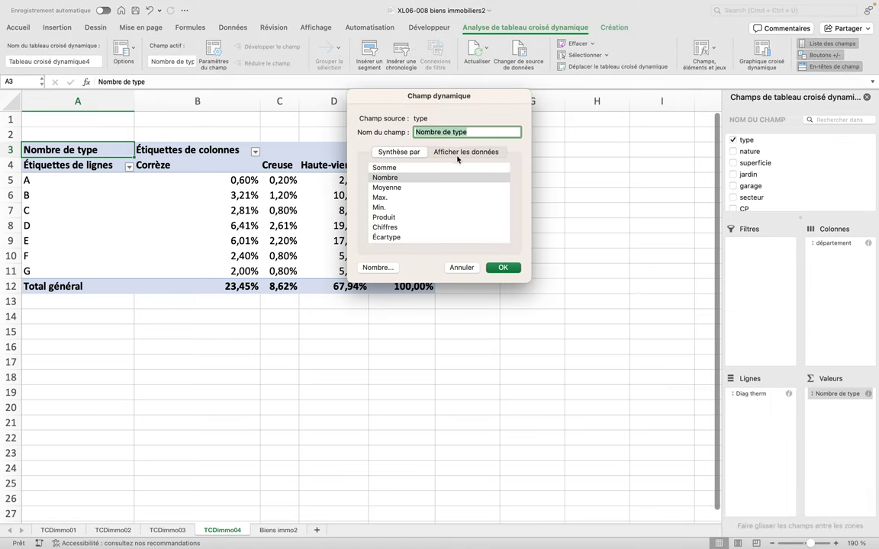
{"action": "left_click", "coordinate": [457, 154]}
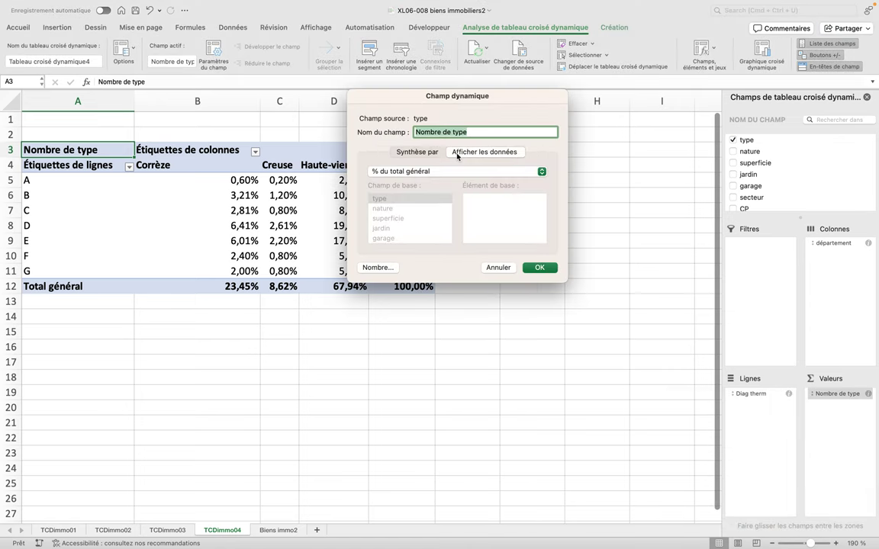
{"action": "left_click", "coordinate": [542, 171]}
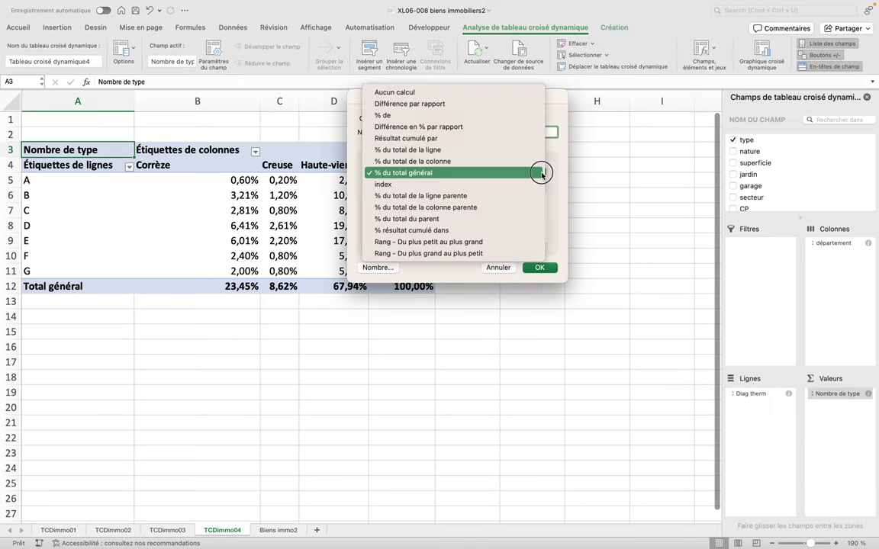
{"action": "left_click", "coordinate": [488, 163]}
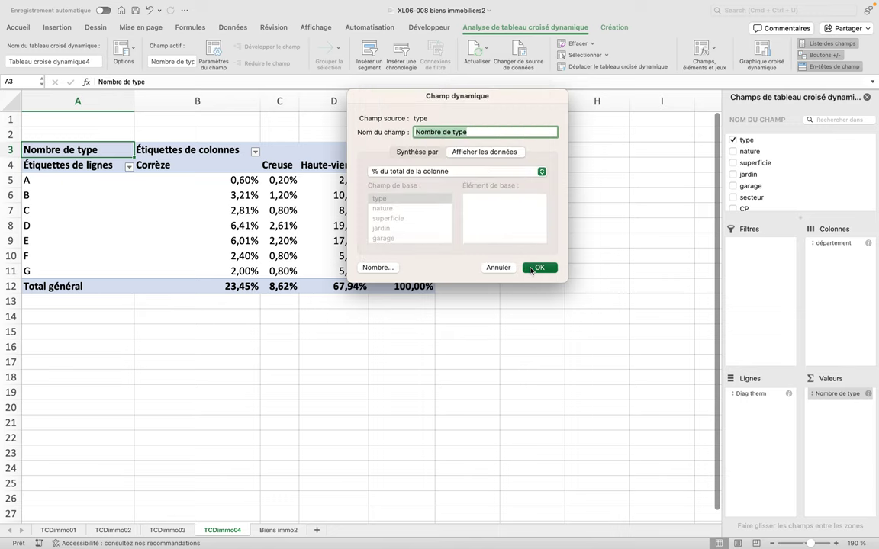
{"action": "left_click", "coordinate": [531, 268]}
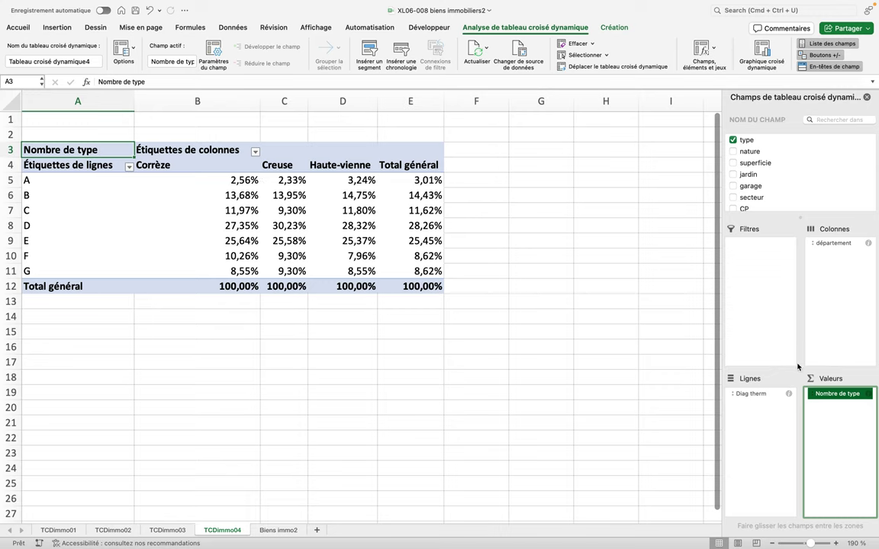
Change the Nombre de type display to '% du total de la ligne' across Diag therm rows
{"action": "right_click", "coordinate": [833, 394]}
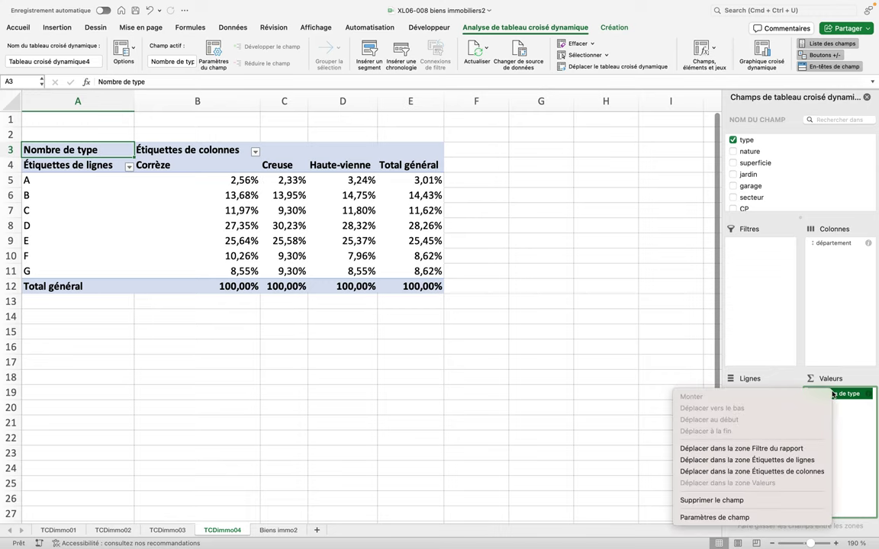
{"action": "left_click", "coordinate": [740, 519]}
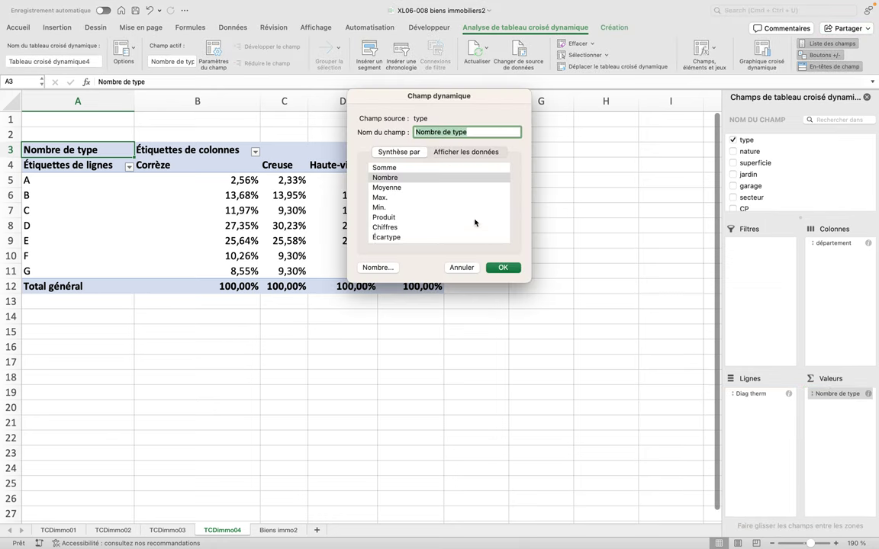
{"action": "left_click", "coordinate": [460, 152]}
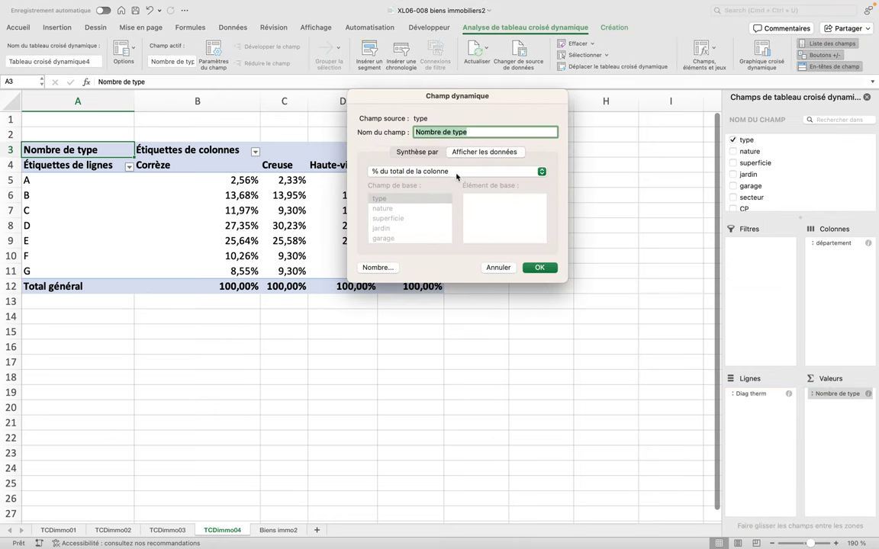
{"action": "left_click", "coordinate": [455, 174]}
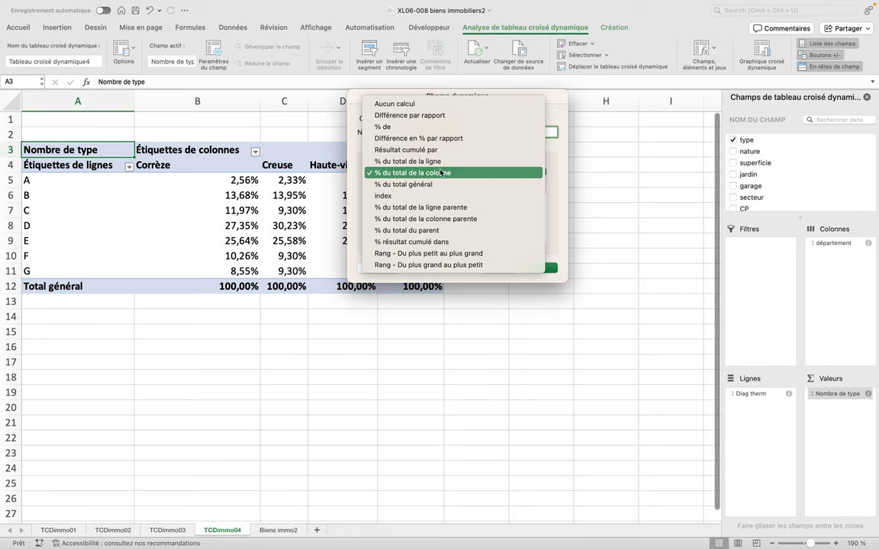
{"action": "left_click", "coordinate": [408, 161]}
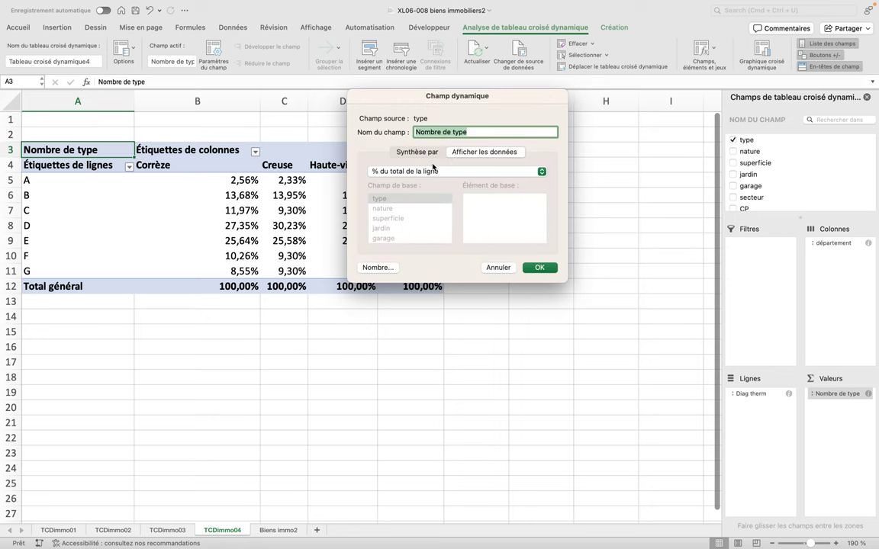
{"action": "left_click", "coordinate": [537, 267]}
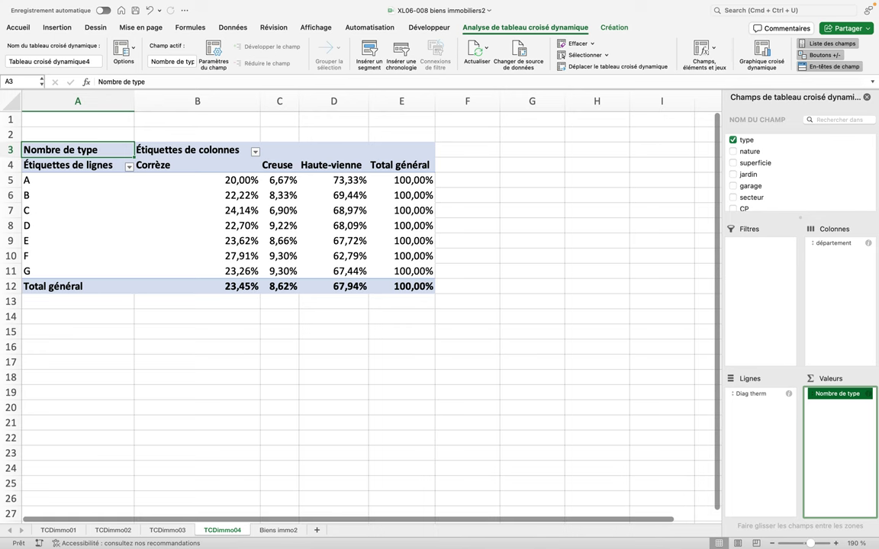
Insert a new pivot table from the Biens immo2 data on a new sheet
{"action": "left_click", "coordinate": [277, 529]}
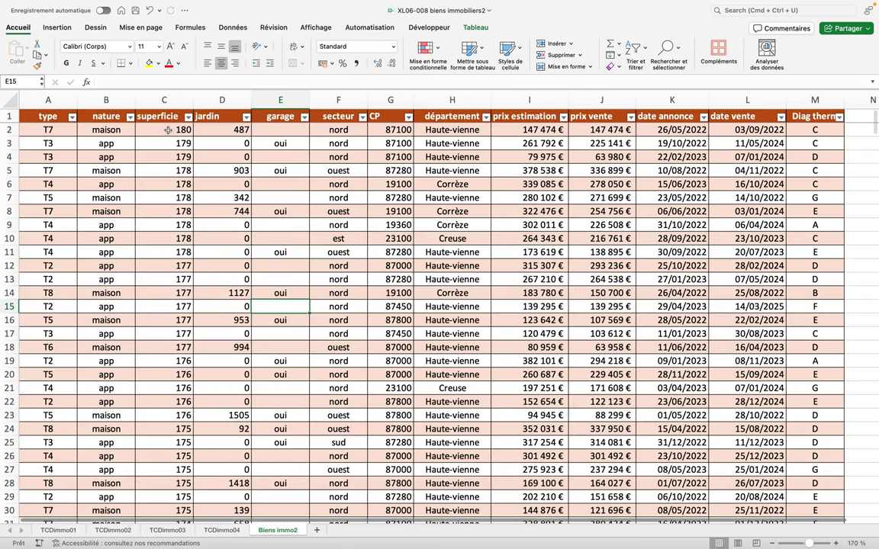
{"action": "left_click", "coordinate": [62, 29]}
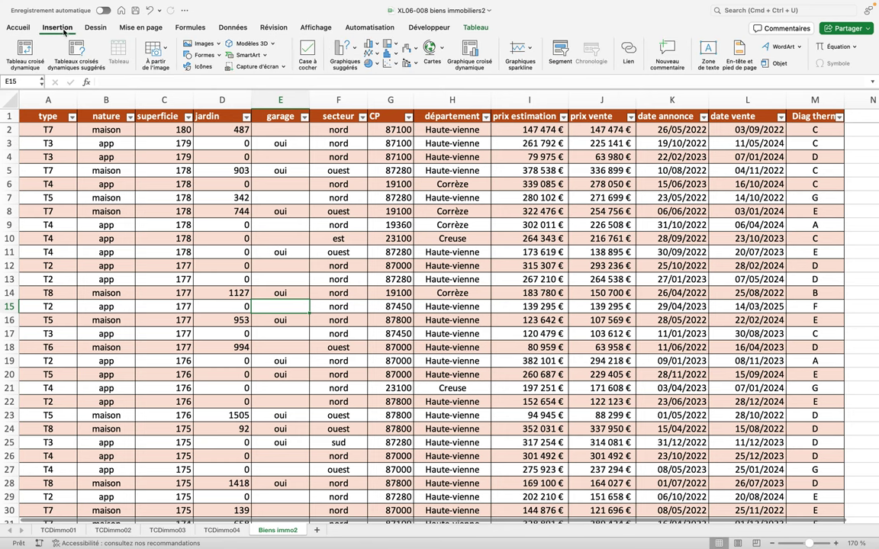
{"action": "left_click", "coordinate": [30, 63]}
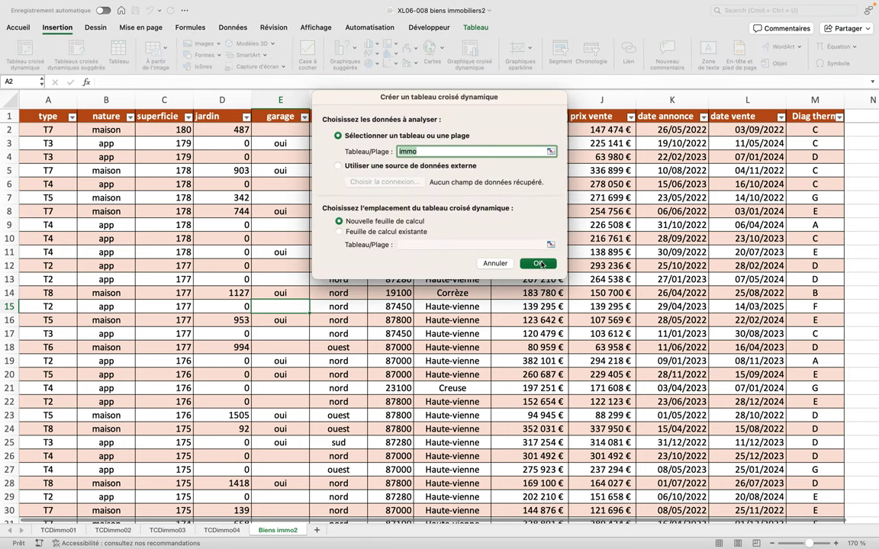
{"action": "left_click", "coordinate": [540, 264]}
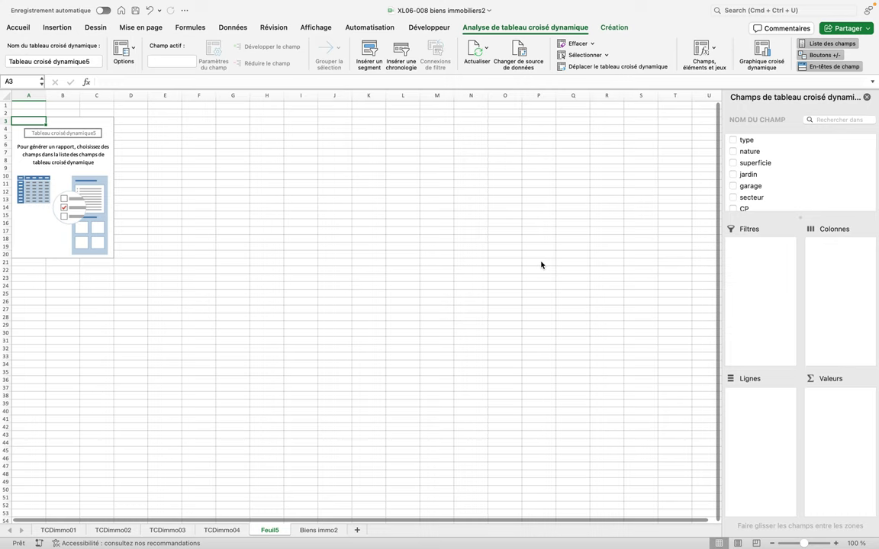
Rename the new pivot sheet to TCDimmo05
{"action": "double_click", "coordinate": [267, 530]}
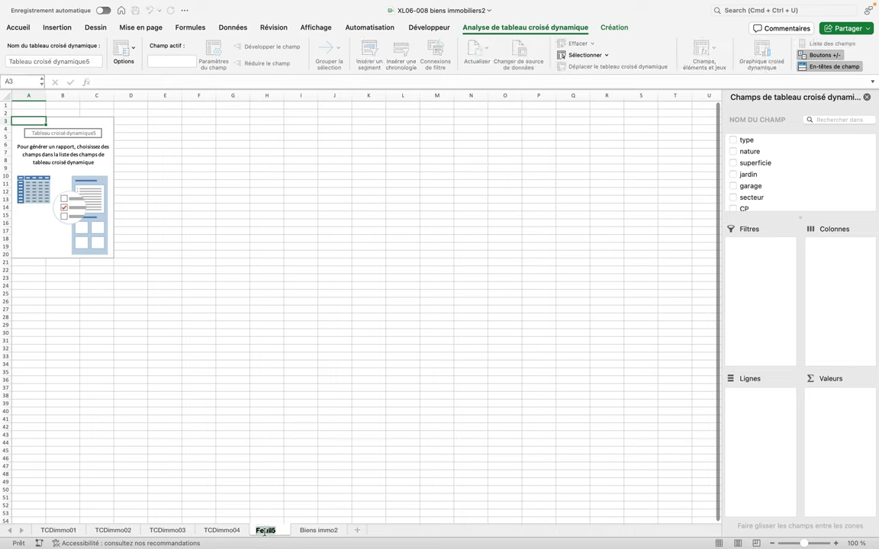
{"action": "type", "text": "TCDimmo0"}
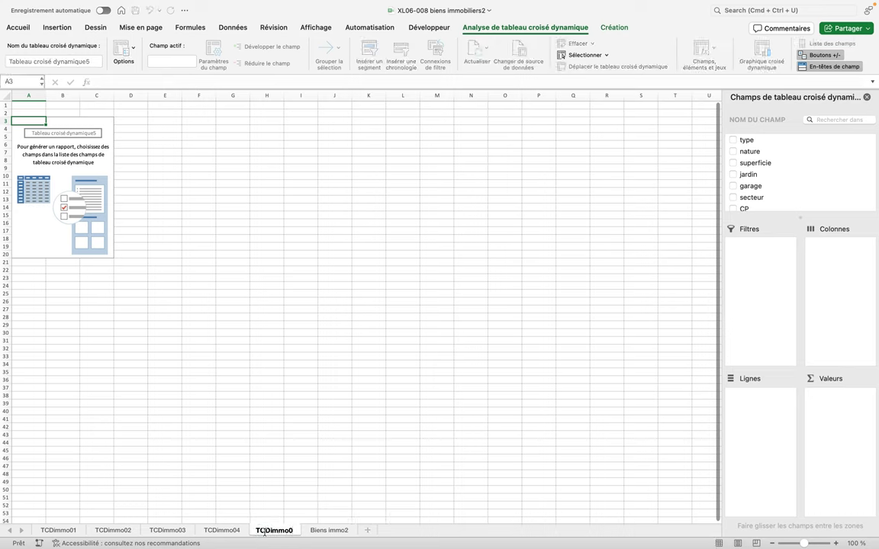
{"action": "type", "text": "5"}
{"action": "key", "text": "Return"}
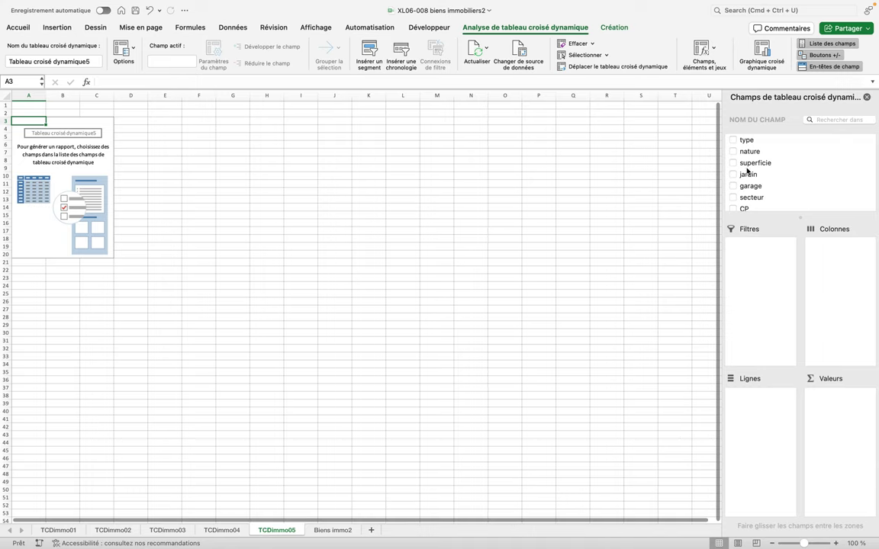
{"action": "left_click", "coordinate": [747, 140]}
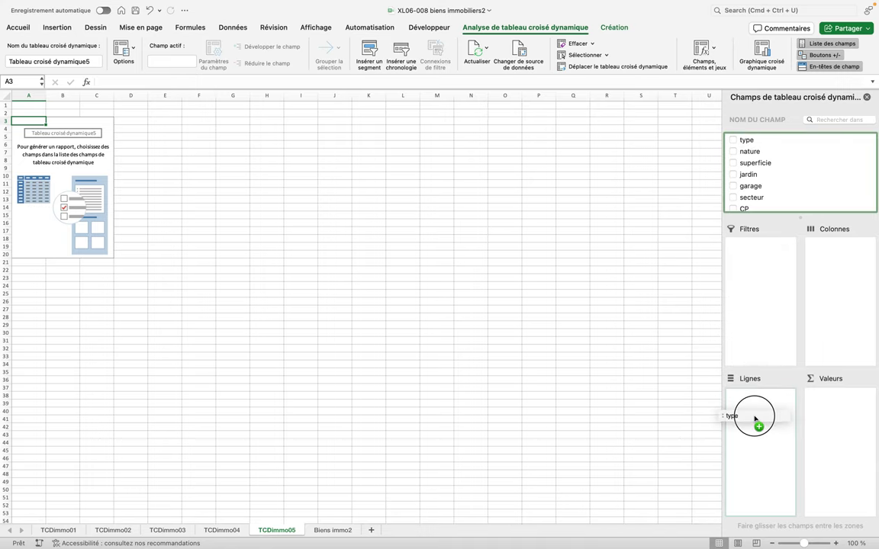
Place type in rows and values, with nature then secteur nested in columns
{"action": "left_click_drag", "start_coordinate": [747, 140], "coordinate": [755, 419]}
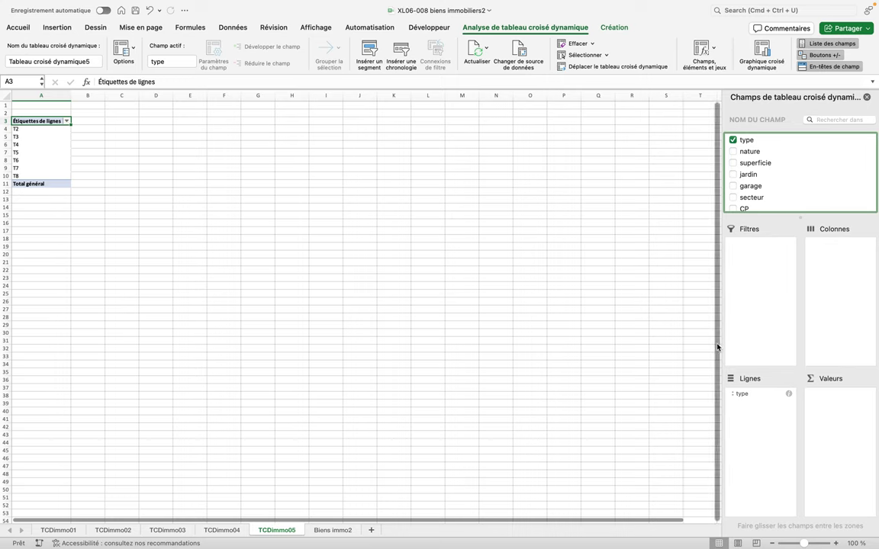
{"action": "left_click", "coordinate": [753, 157]}
{"action": "left_click_drag", "start_coordinate": [754, 158], "coordinate": [837, 265]}
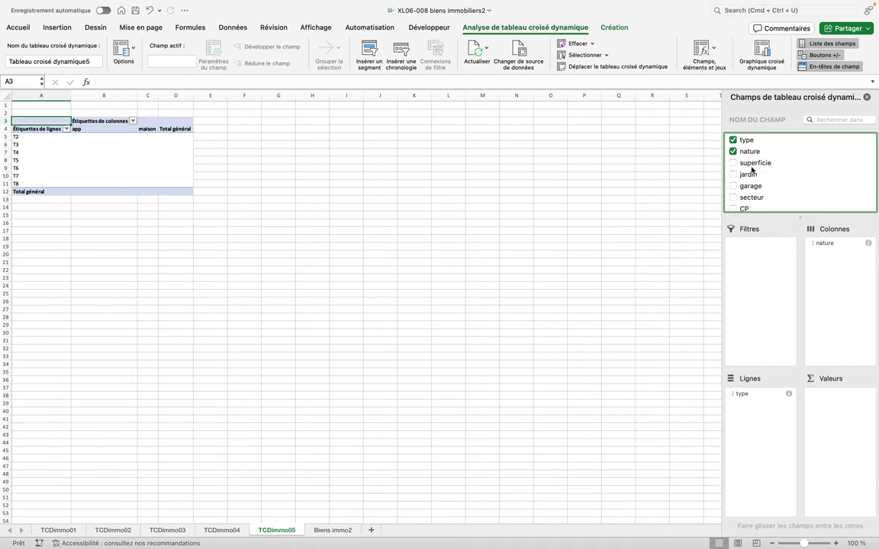
{"action": "left_click", "coordinate": [754, 199]}
{"action": "left_click_drag", "start_coordinate": [753, 198], "coordinate": [839, 262]}
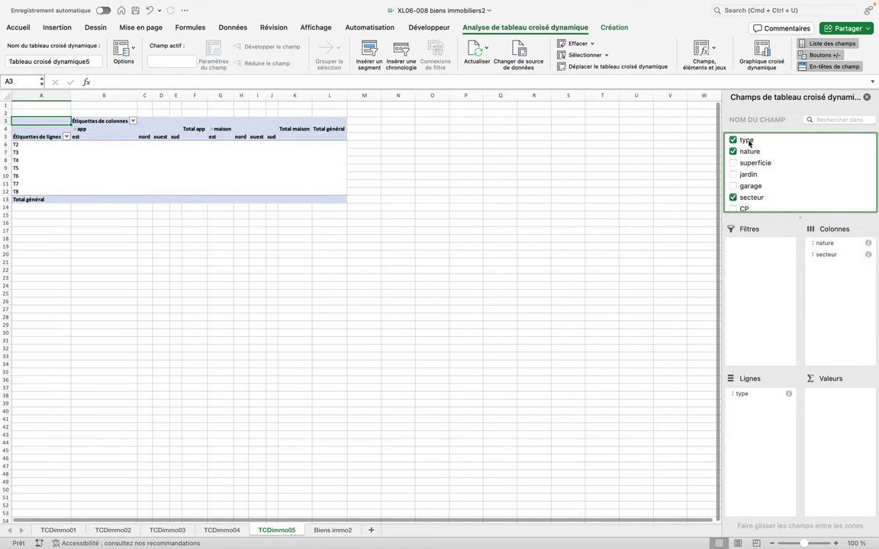
{"action": "left_click_drag", "start_coordinate": [747, 142], "coordinate": [834, 409]}
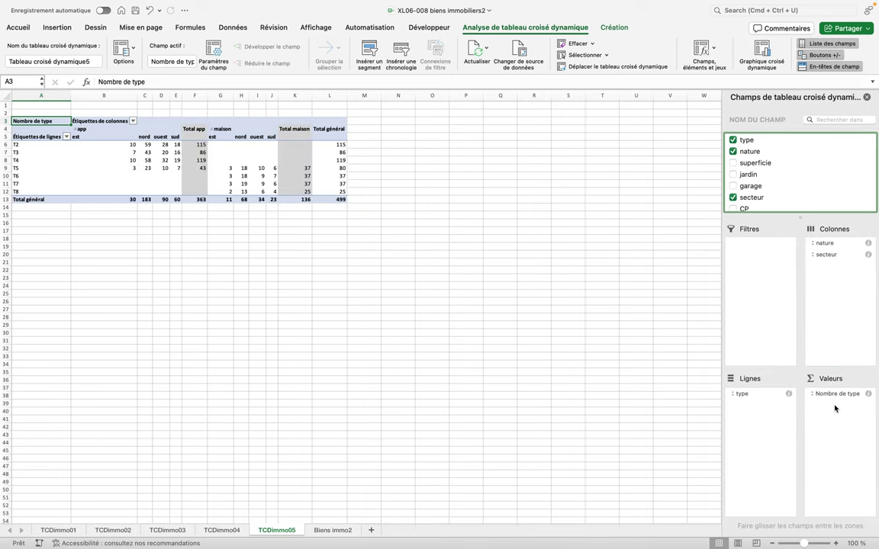
{"action": "left_click", "coordinate": [836, 544]}
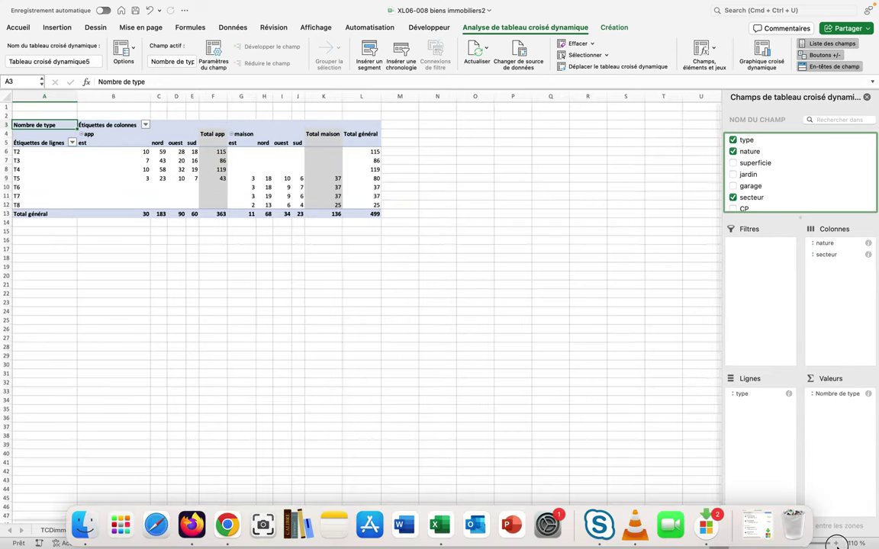
{"action": "left_click", "coordinate": [836, 543]}
{"action": "left_click", "coordinate": [836, 543]}
{"action": "left_click", "coordinate": [836, 543]}
{"action": "left_click", "coordinate": [836, 543]}
{"action": "left_click", "coordinate": [836, 544]}
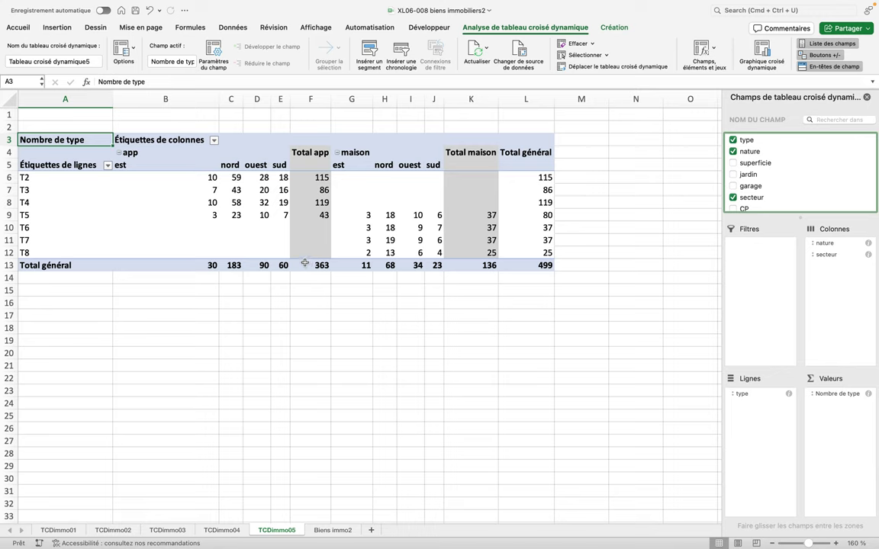
Collapse app into a single 363 column, keeping maison expanded by secteur
{"action": "left_click", "coordinate": [119, 153]}
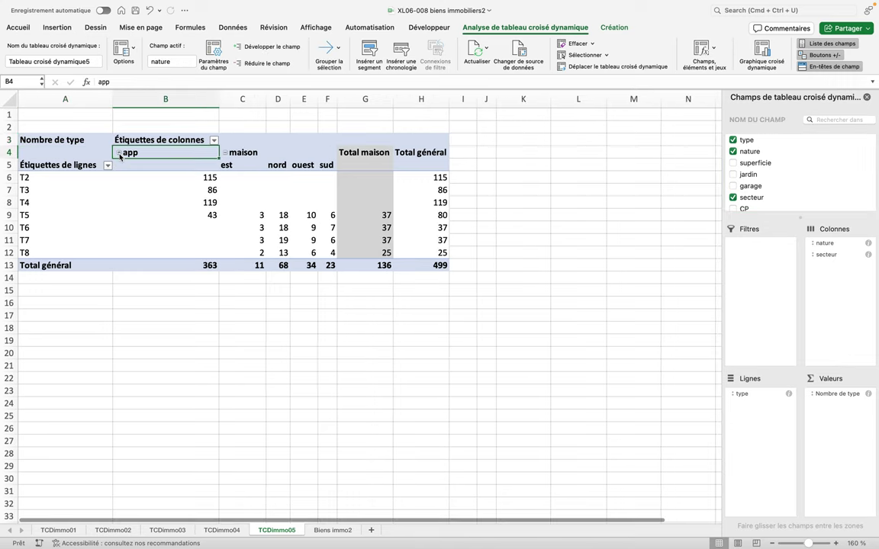
{"action": "left_click", "coordinate": [226, 153]}
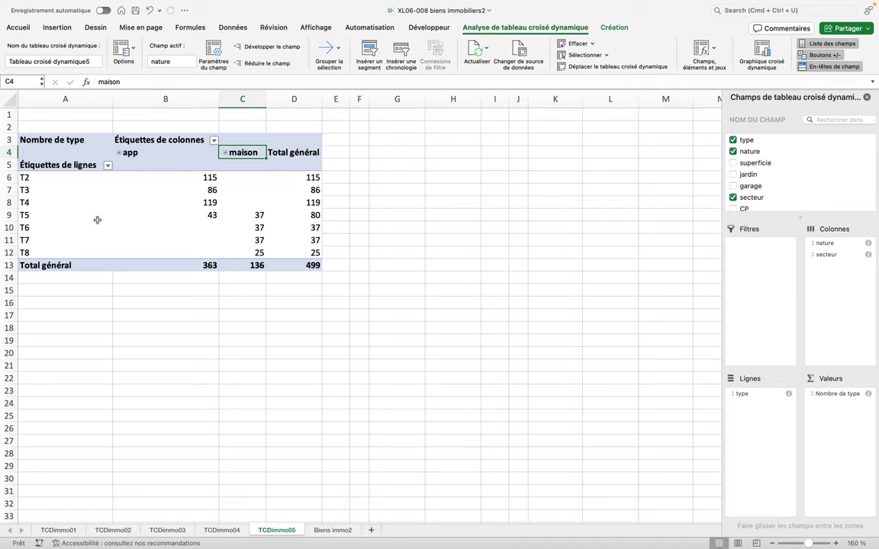
{"action": "left_click", "coordinate": [226, 154]}
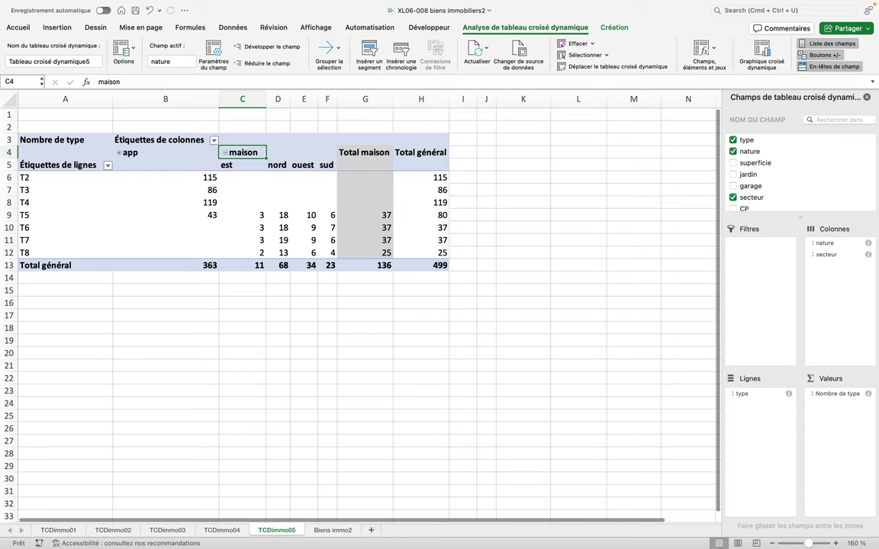
Insert another pivot table from the Biens immo2 data on a new sheet
{"action": "left_click", "coordinate": [317, 534]}
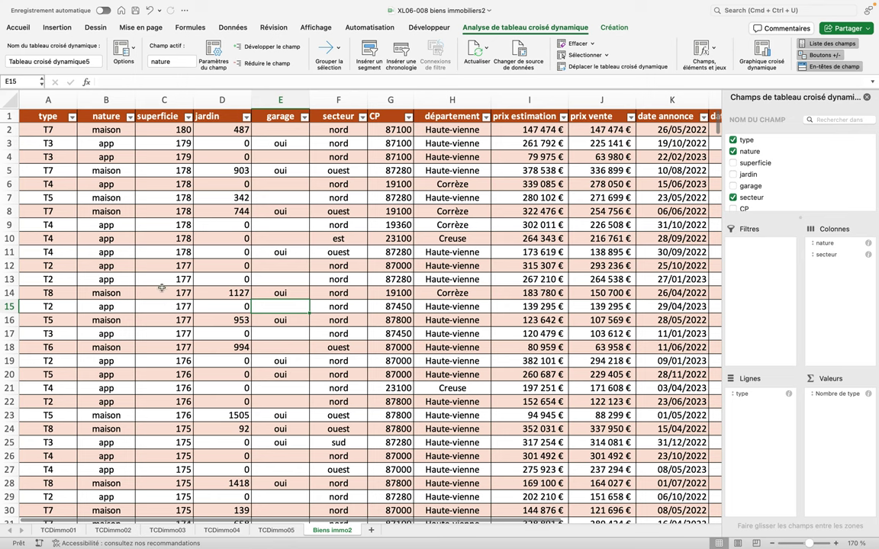
{"action": "left_click", "coordinate": [64, 31]}
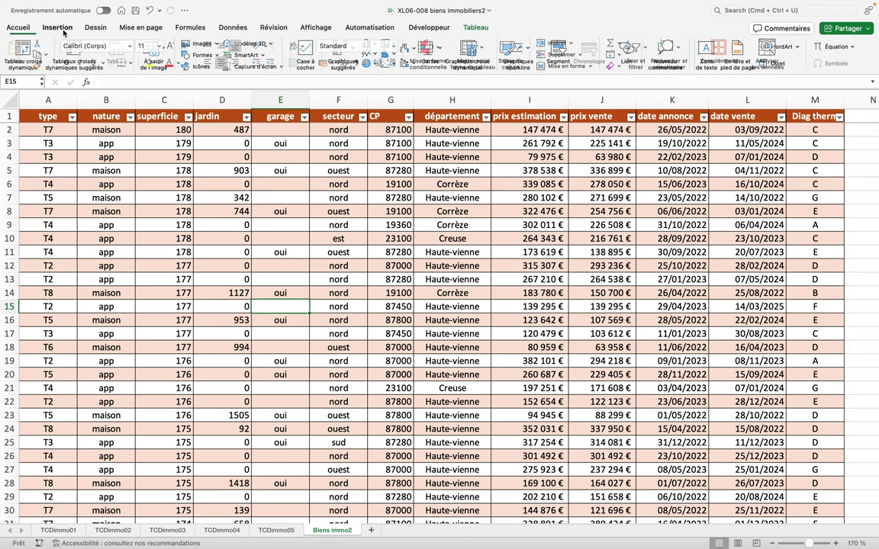
{"action": "left_click", "coordinate": [25, 51]}
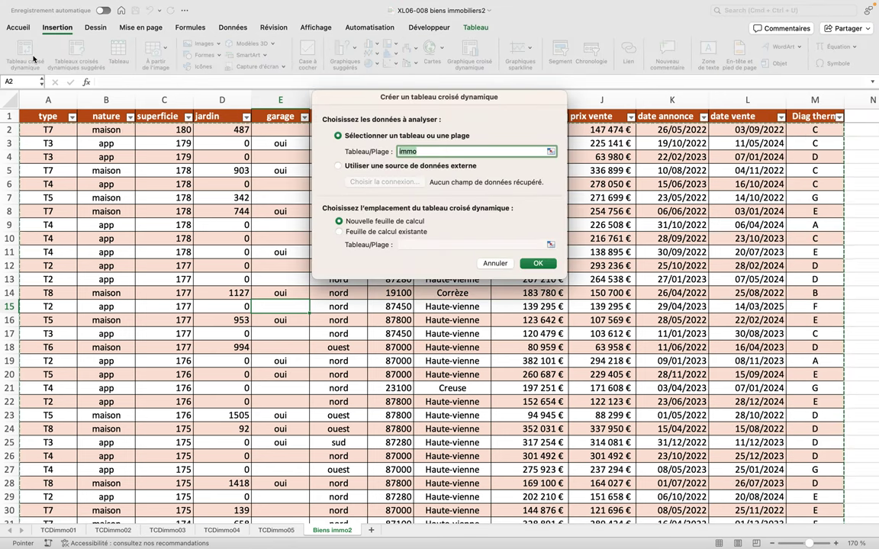
{"action": "left_click", "coordinate": [530, 264]}
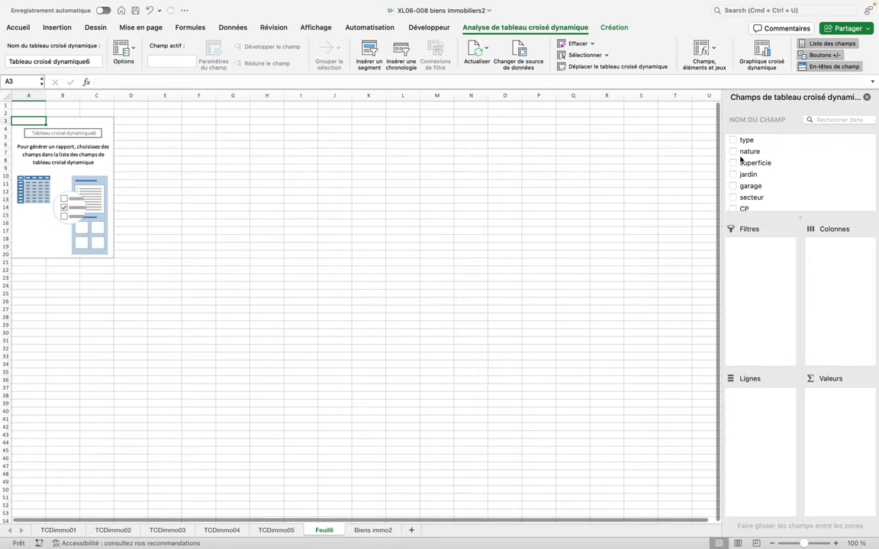
List type in rows and sum prix estimation and prix vente as values
{"action": "left_click_drag", "start_coordinate": [746, 141], "coordinate": [760, 406]}
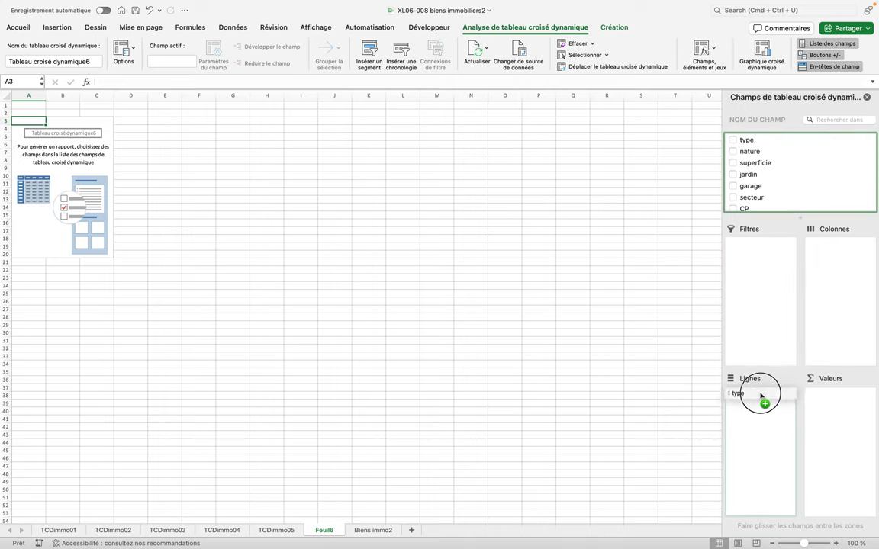
{"action": "scroll", "coordinate": [789, 190], "scroll_direction": "down", "scroll_amount": 5}
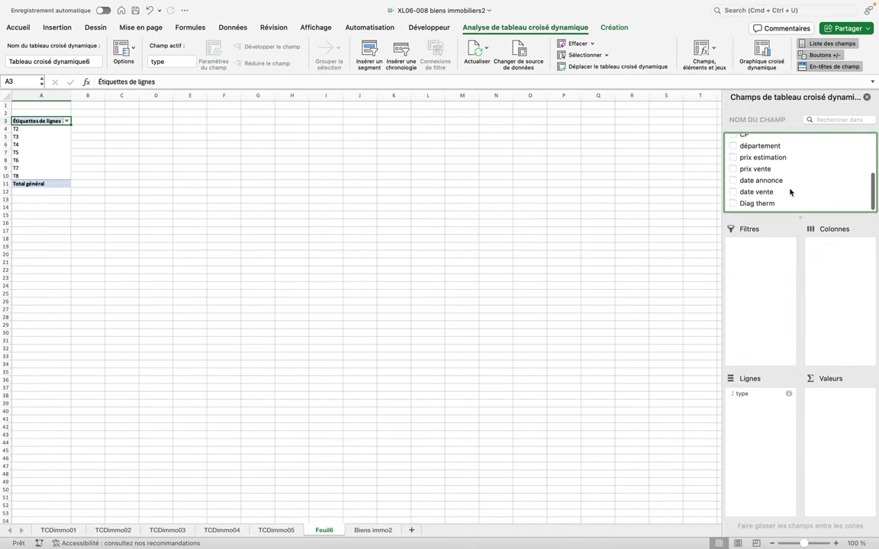
{"action": "left_click_drag", "start_coordinate": [759, 171], "coordinate": [831, 260]}
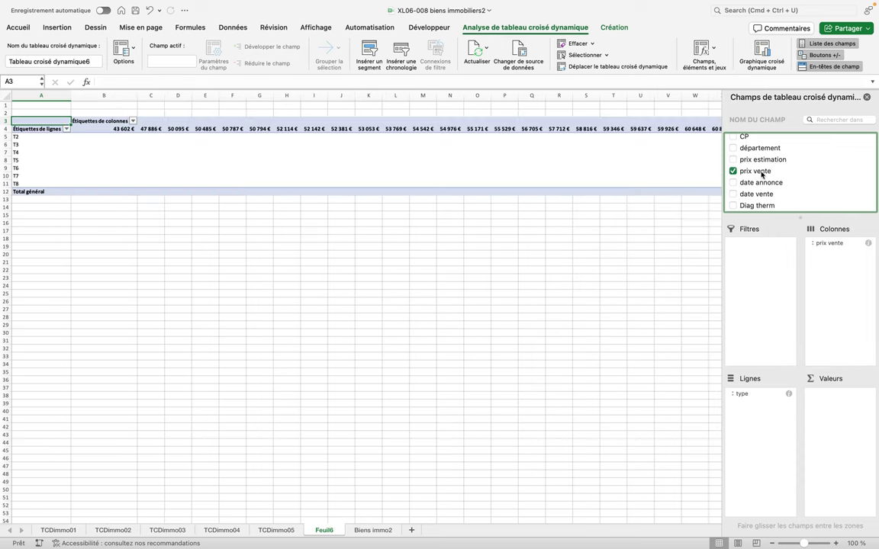
{"action": "left_click_drag", "start_coordinate": [759, 159], "coordinate": [825, 241]}
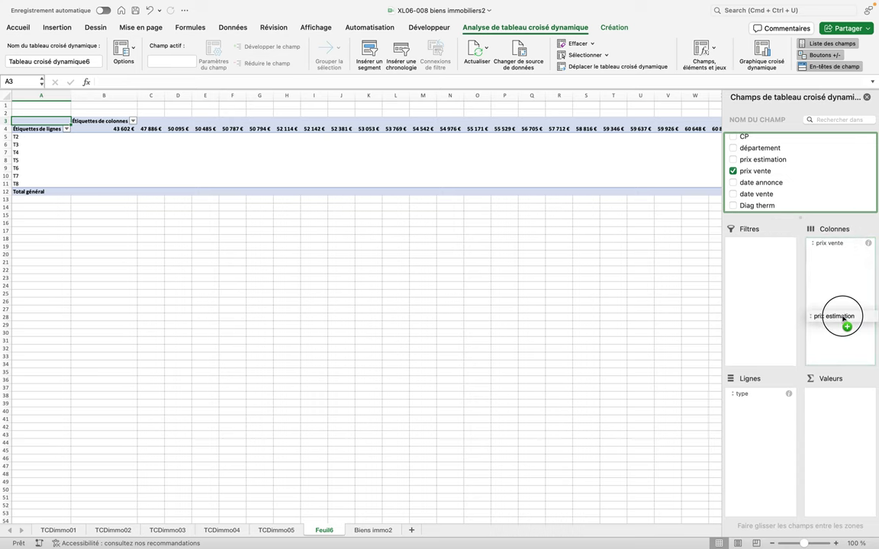
{"action": "left_click_drag", "start_coordinate": [825, 241], "coordinate": [840, 403]}
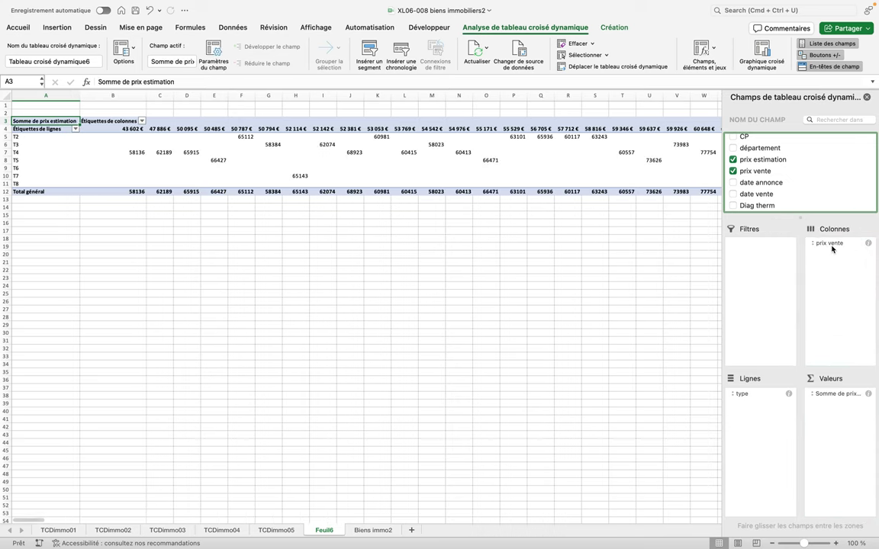
{"action": "left_click_drag", "start_coordinate": [832, 243], "coordinate": [842, 417]}
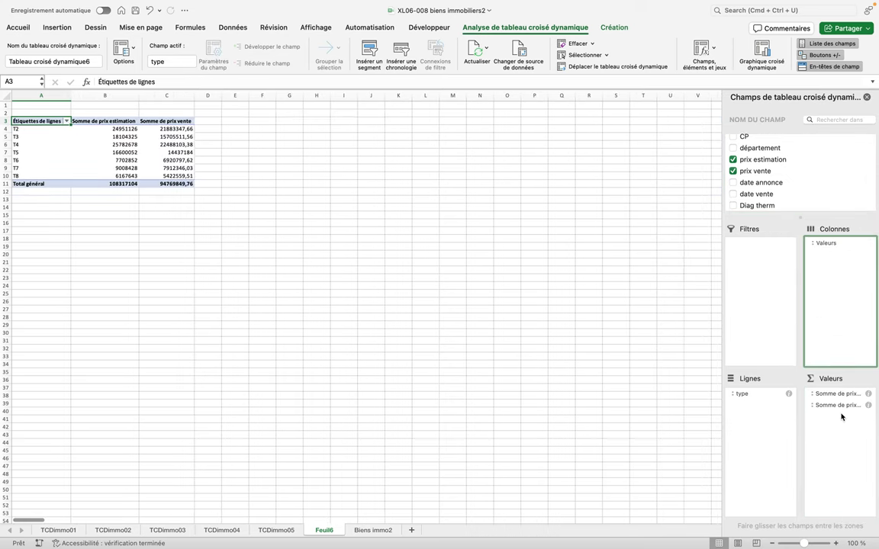
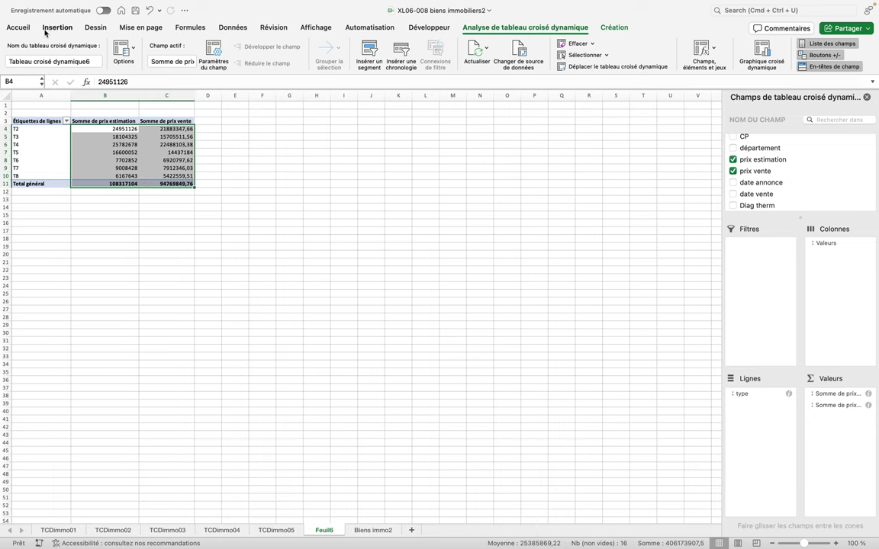
Format the estimated and sale price sums in B4:C11 as euro accounting amounts
{"action": "left_click", "coordinate": [22, 28]}
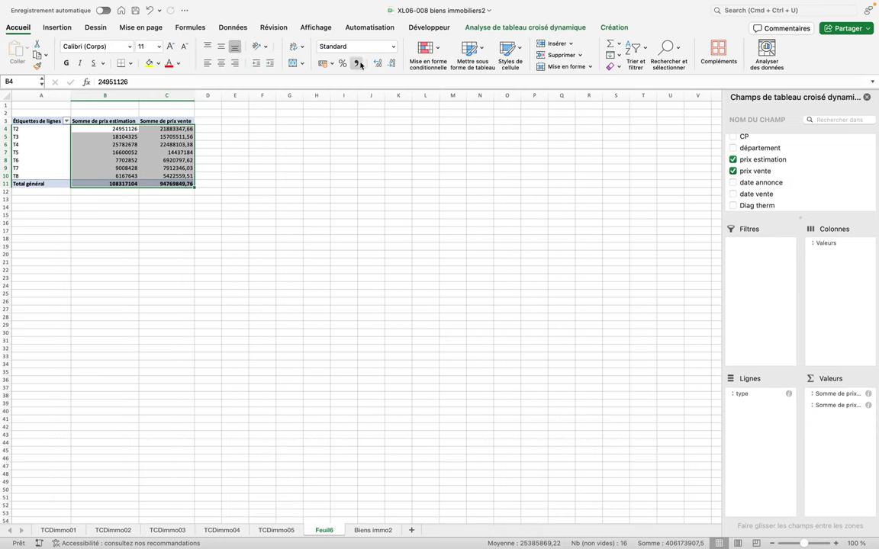
{"action": "left_click", "coordinate": [324, 64]}
{"action": "left_click", "coordinate": [324, 63]}
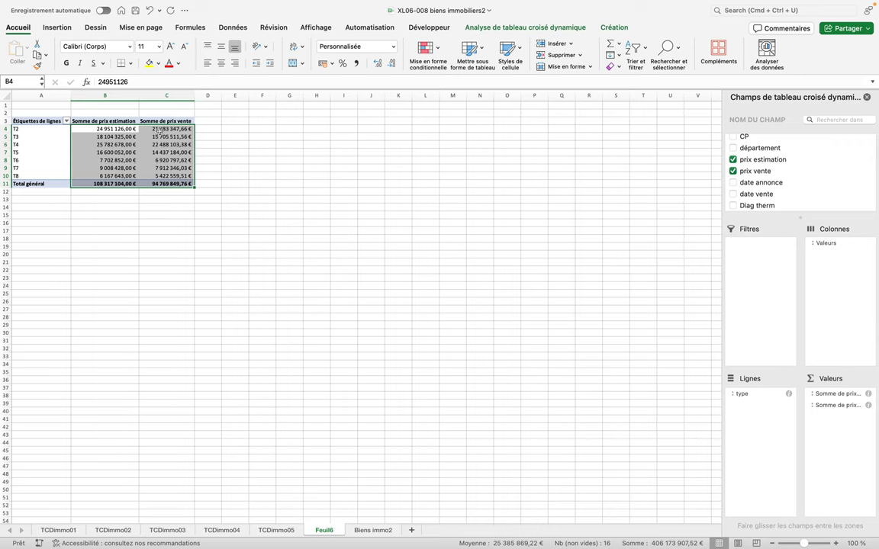
{"action": "left_click", "coordinate": [145, 128]}
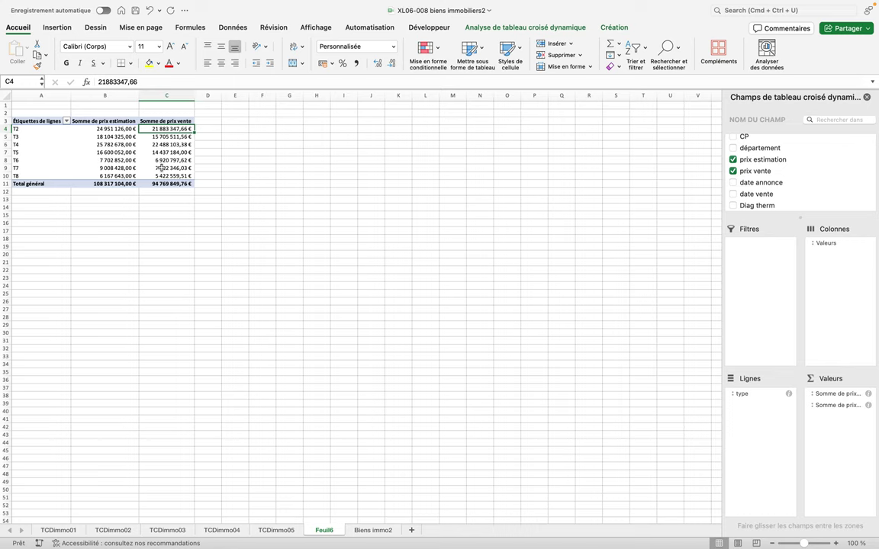
Rename the Feuil6 sheet to TCDimmo06
{"action": "double_click", "coordinate": [320, 530]}
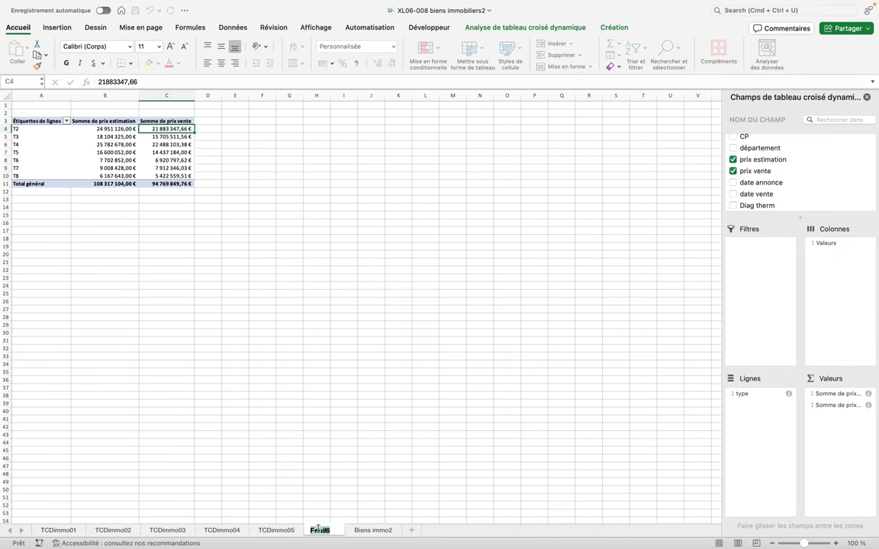
{"action": "type", "text": "TC"}
{"action": "type", "text": "Di"}
{"action": "type", "text": "mmo"}
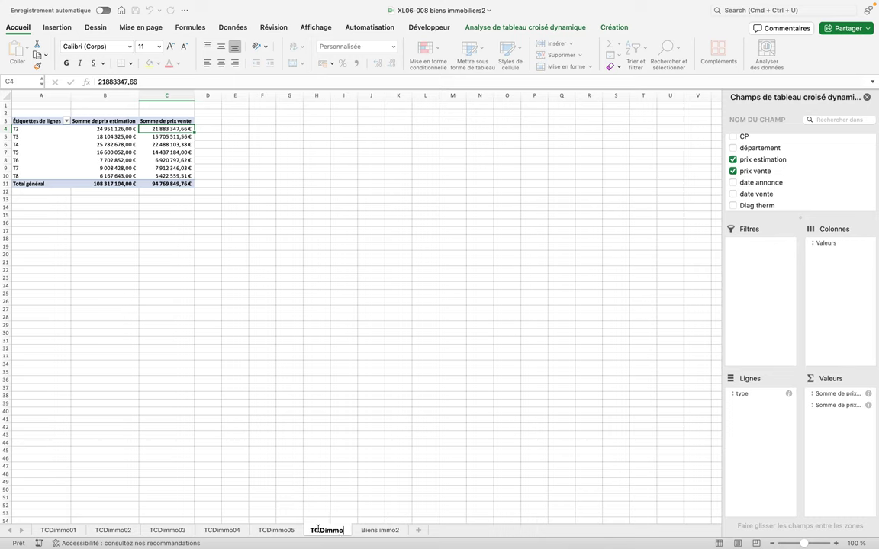
{"action": "type", "text": "06"}
{"action": "key", "text": "Return"}
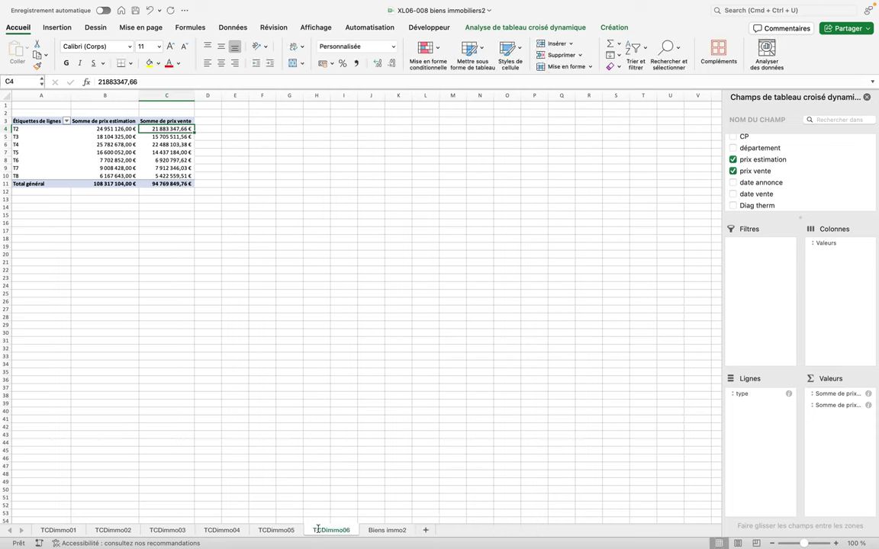
Insert a pivot table from the Biens immo2 range immo onto a new sheet
{"action": "left_click", "coordinate": [382, 530]}
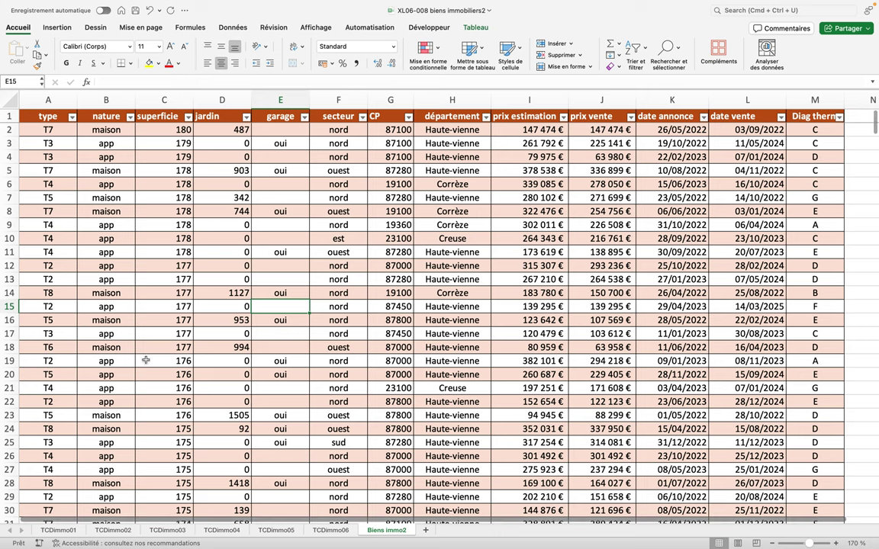
{"action": "left_click", "coordinate": [192, 307]}
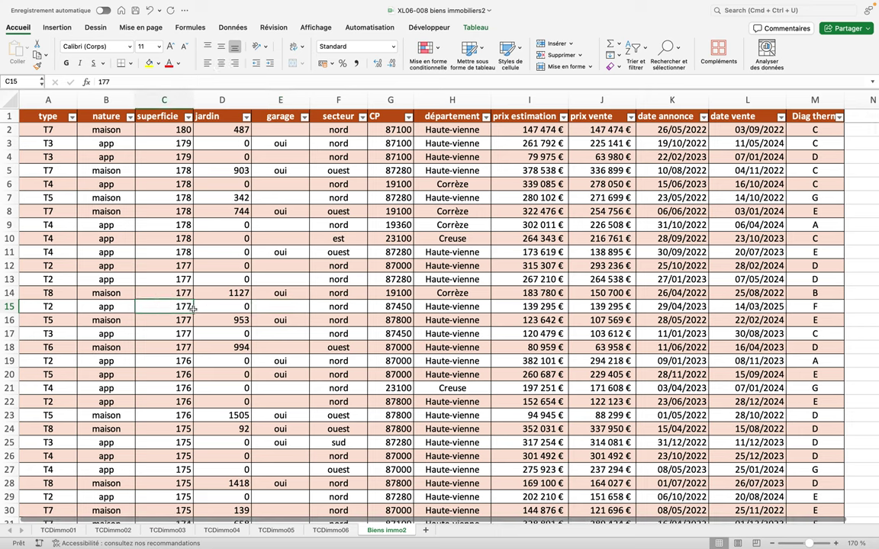
{"action": "left_click", "coordinate": [58, 27]}
{"action": "left_click", "coordinate": [24, 55]}
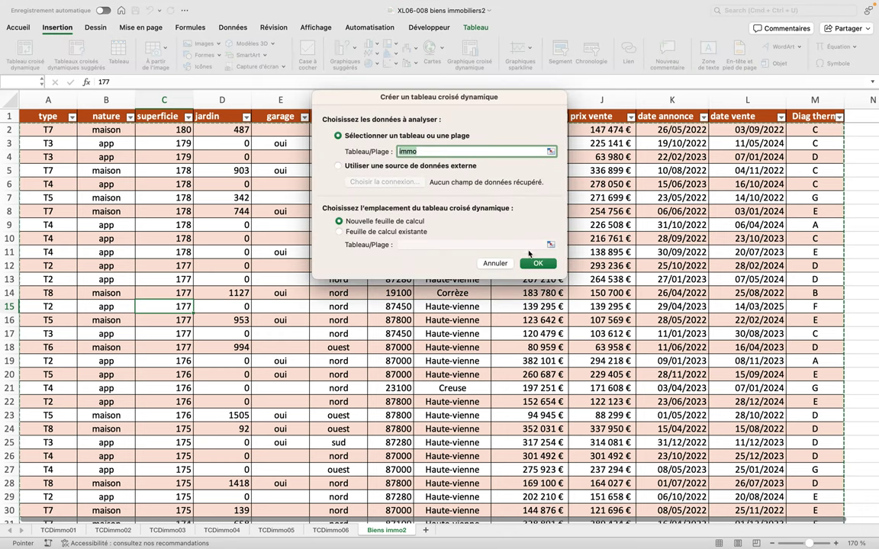
{"action": "left_click", "coordinate": [537, 264]}
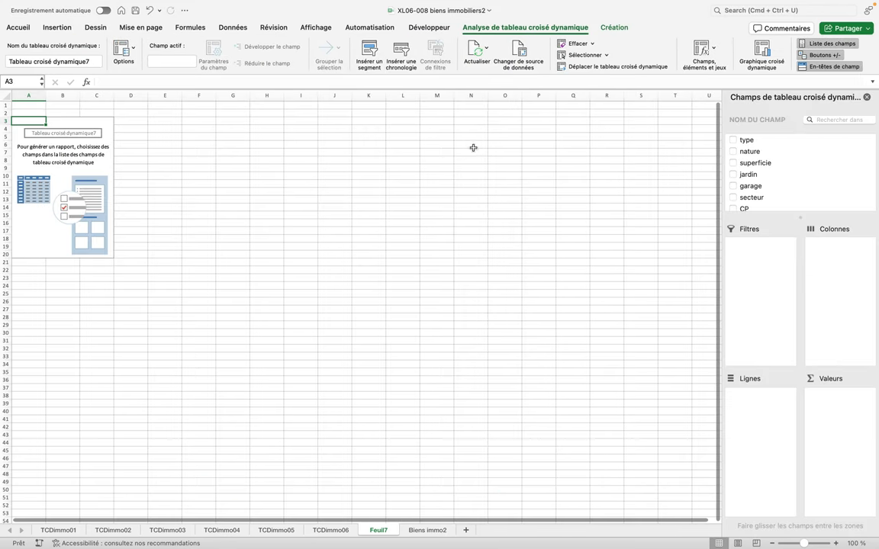
Put nature, then département, in the pivot rows
{"action": "left_click_drag", "start_coordinate": [749, 151], "coordinate": [761, 395]}
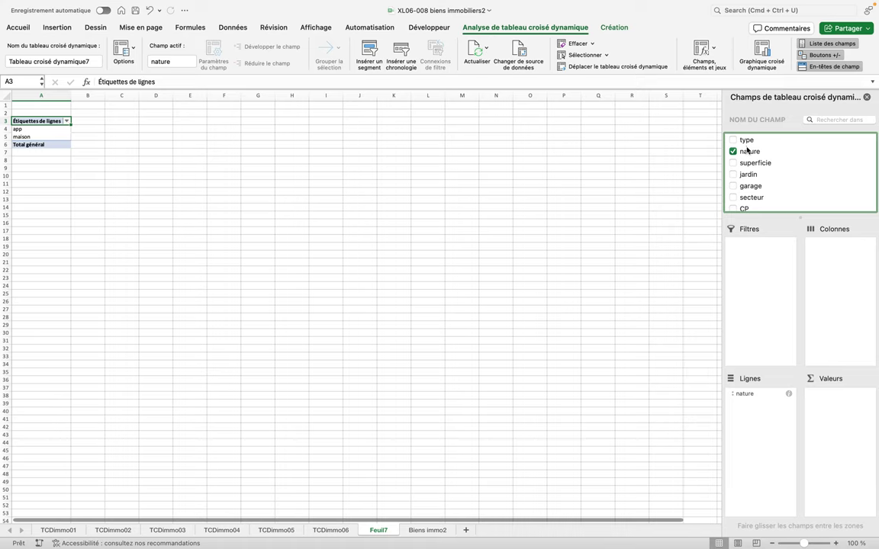
{"action": "scroll", "coordinate": [751, 181], "scroll_direction": "down", "scroll_amount": 3}
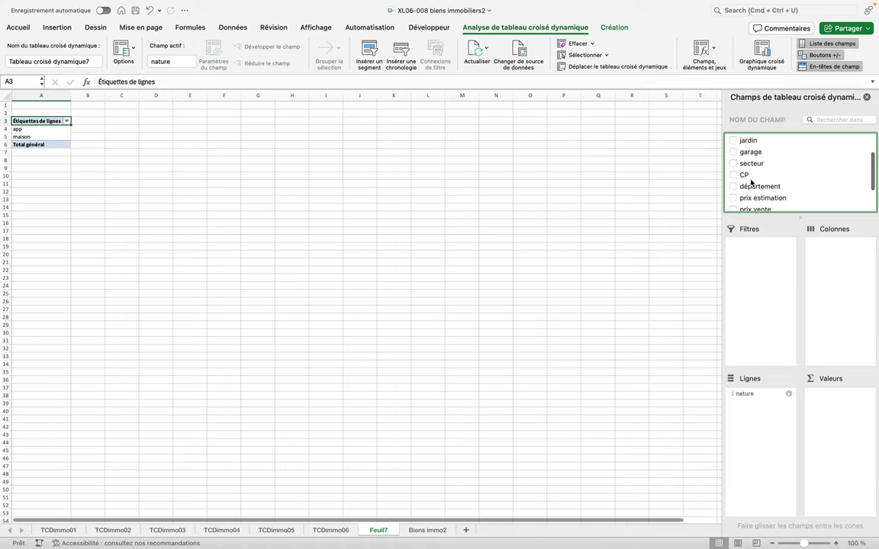
{"action": "left_click_drag", "start_coordinate": [752, 183], "coordinate": [765, 405]}
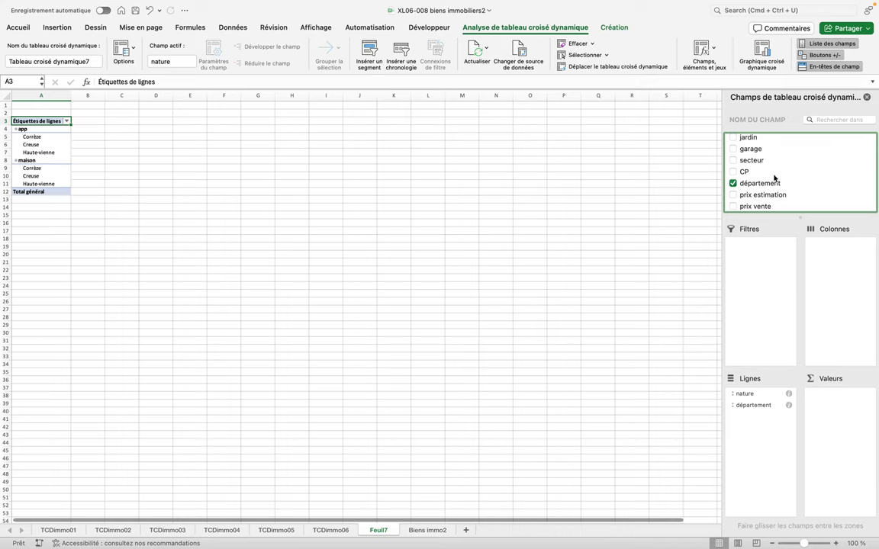
Add superficie to the pivot values twice
{"action": "scroll", "coordinate": [773, 177], "scroll_direction": "down", "scroll_amount": 3}
{"action": "scroll", "coordinate": [775, 177], "scroll_direction": "up", "scroll_amount": 3}
{"action": "scroll", "coordinate": [774, 178], "scroll_direction": "down", "scroll_amount": 1}
{"action": "scroll", "coordinate": [775, 178], "scroll_direction": "down", "scroll_amount": 2}
{"action": "scroll", "coordinate": [775, 178], "scroll_direction": "down", "scroll_amount": 1}
{"action": "scroll", "coordinate": [773, 178], "scroll_direction": "up", "scroll_amount": 5}
{"action": "scroll", "coordinate": [773, 179], "scroll_direction": "up", "scroll_amount": 1}
{"action": "left_click_drag", "start_coordinate": [756, 166], "coordinate": [843, 398]}
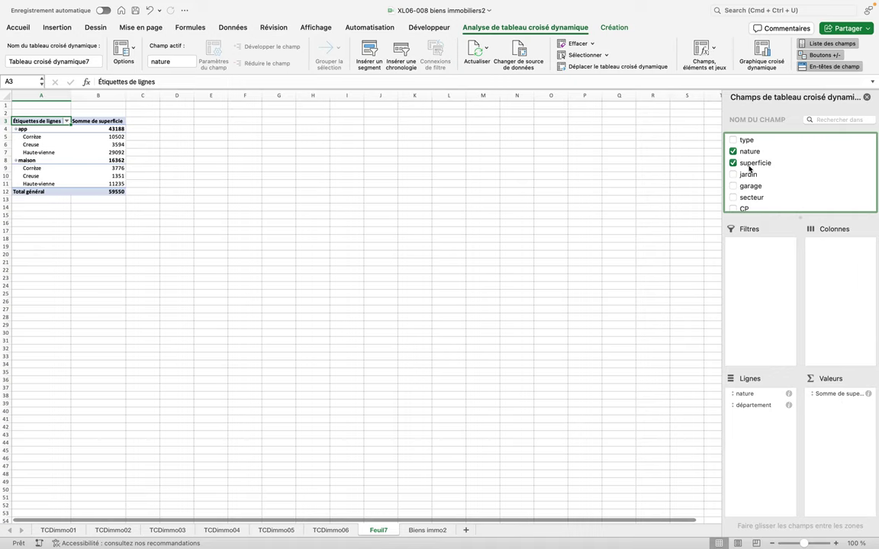
{"action": "left_click_drag", "start_coordinate": [754, 163], "coordinate": [821, 406]}
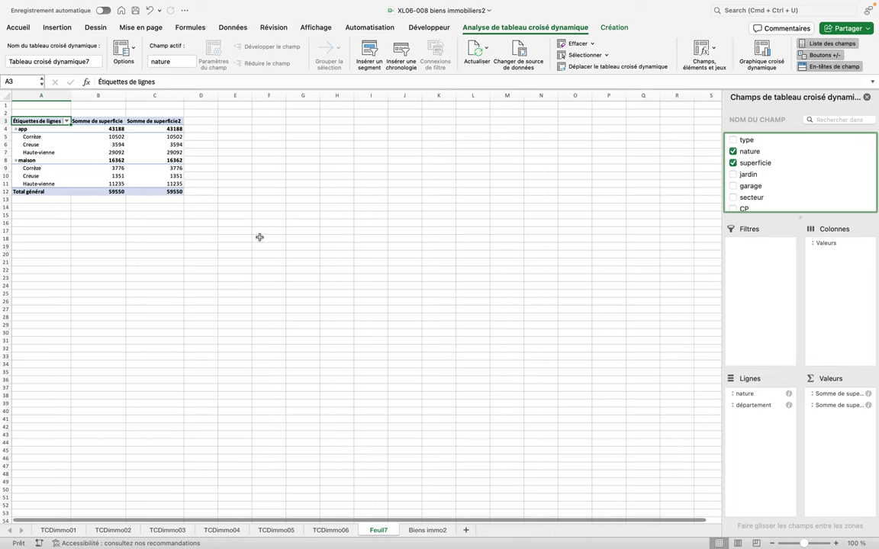
Change the first superficie value field to summarize by Min
{"action": "left_click", "coordinate": [826, 394]}
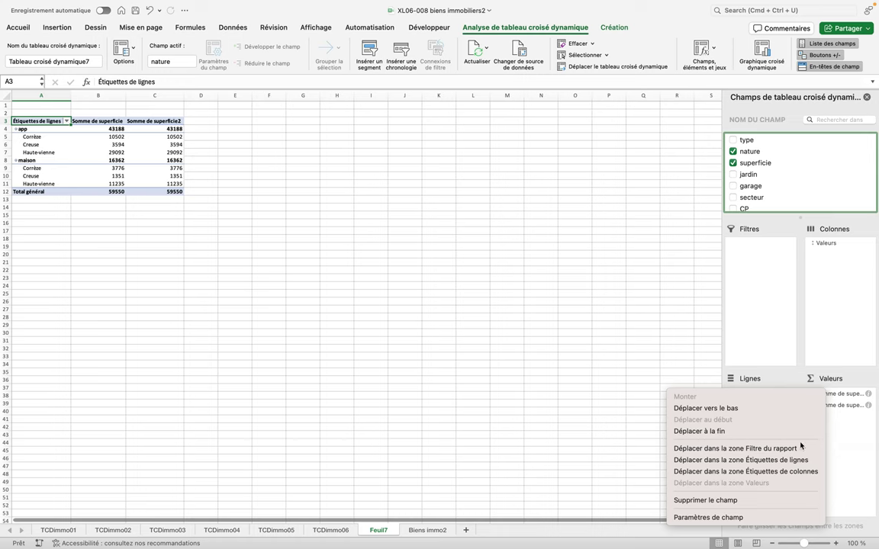
{"action": "left_click", "coordinate": [735, 517]}
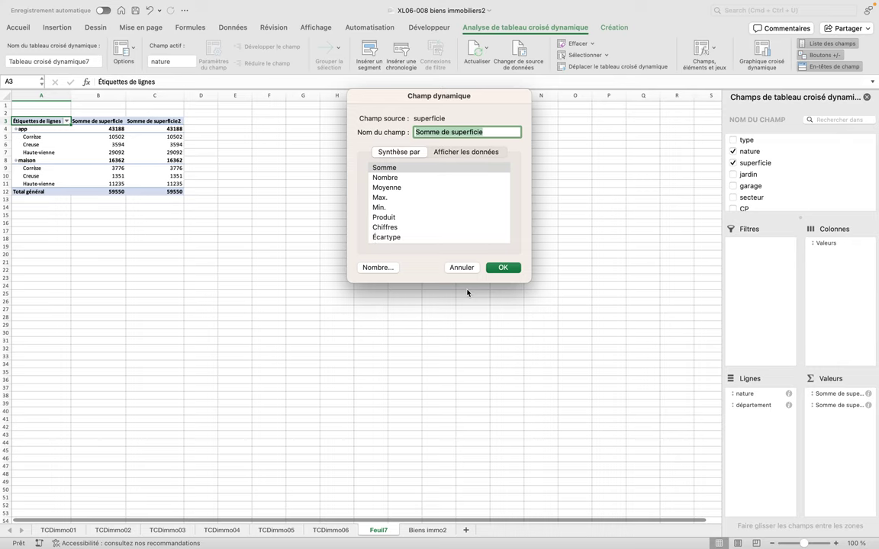
{"action": "left_click", "coordinate": [394, 208]}
{"action": "left_click", "coordinate": [502, 268]}
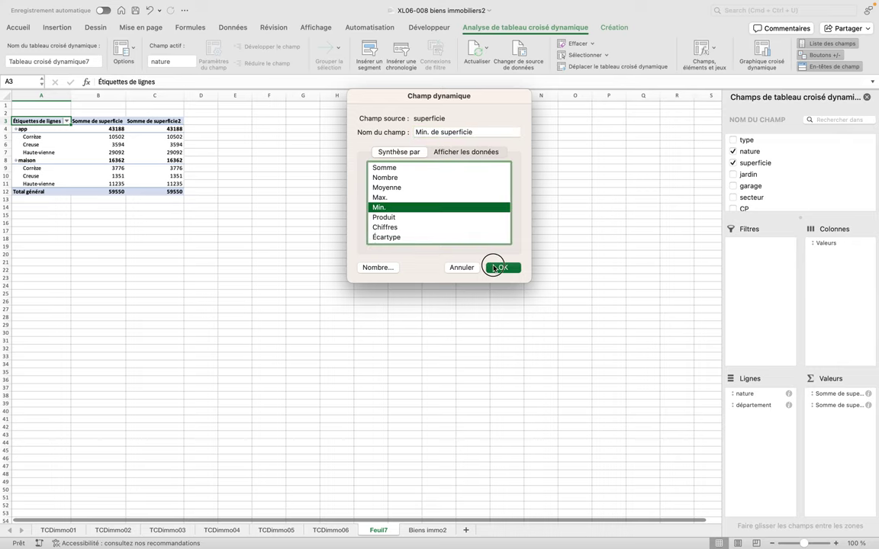
Change the second superficie value field to summarize by Max
{"action": "left_click", "coordinate": [144, 138]}
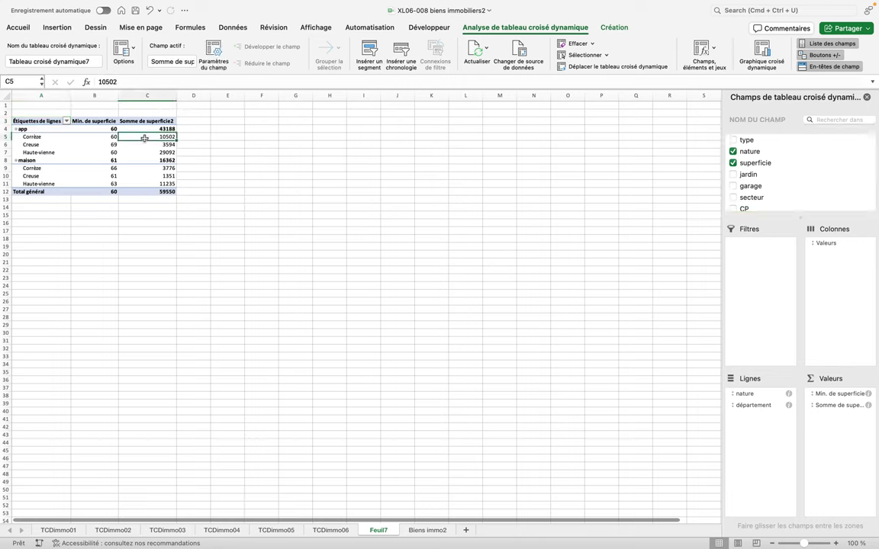
{"action": "left_click", "coordinate": [819, 407]}
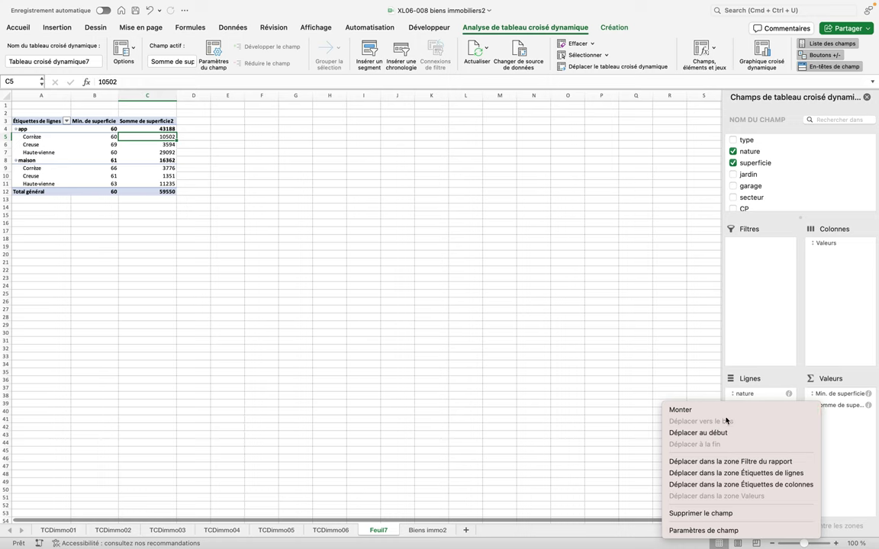
{"action": "left_click", "coordinate": [724, 531]}
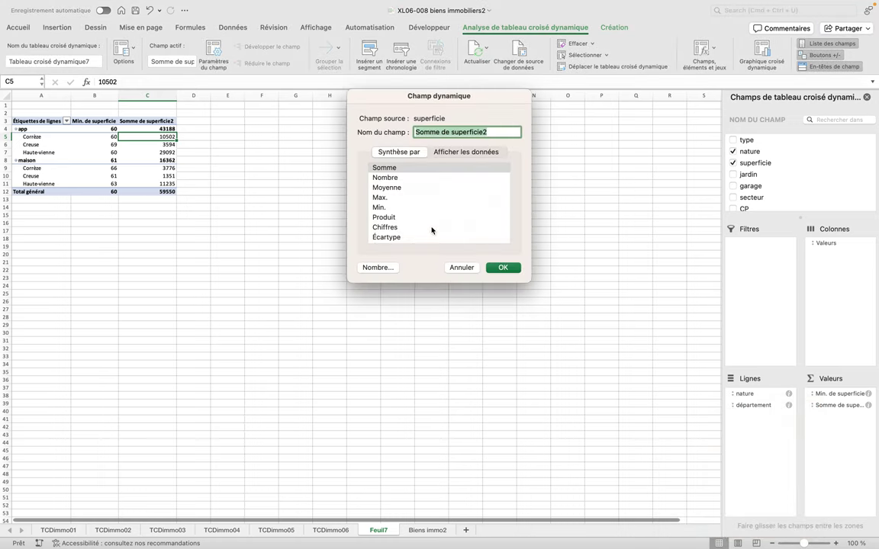
{"action": "left_click", "coordinate": [388, 198]}
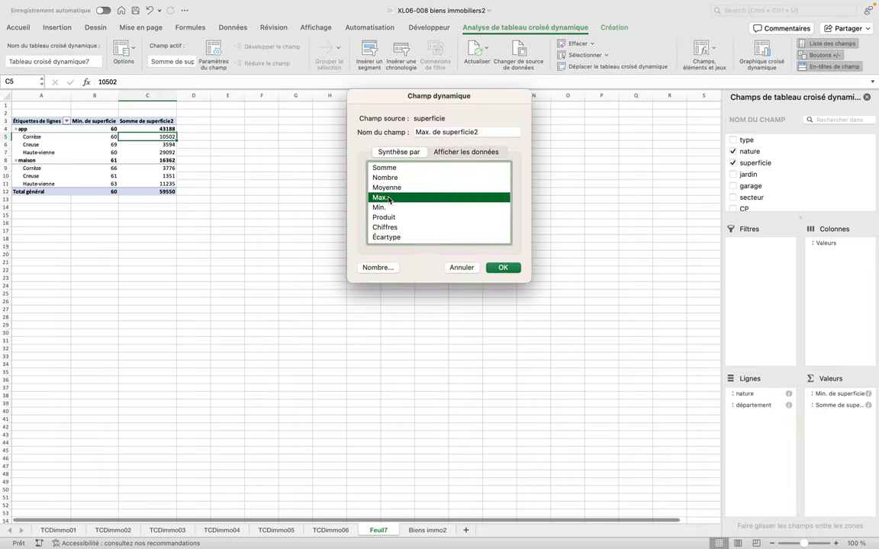
{"action": "left_click", "coordinate": [500, 268]}
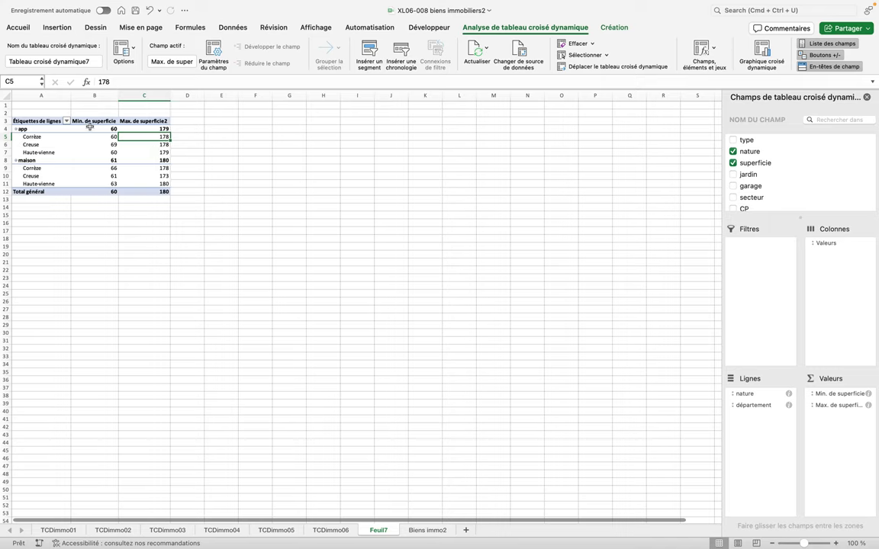
Apply the custom number format 0" m2" to the min and max superficie values
{"action": "left_click_drag", "start_coordinate": [90, 128], "coordinate": [143, 189]}
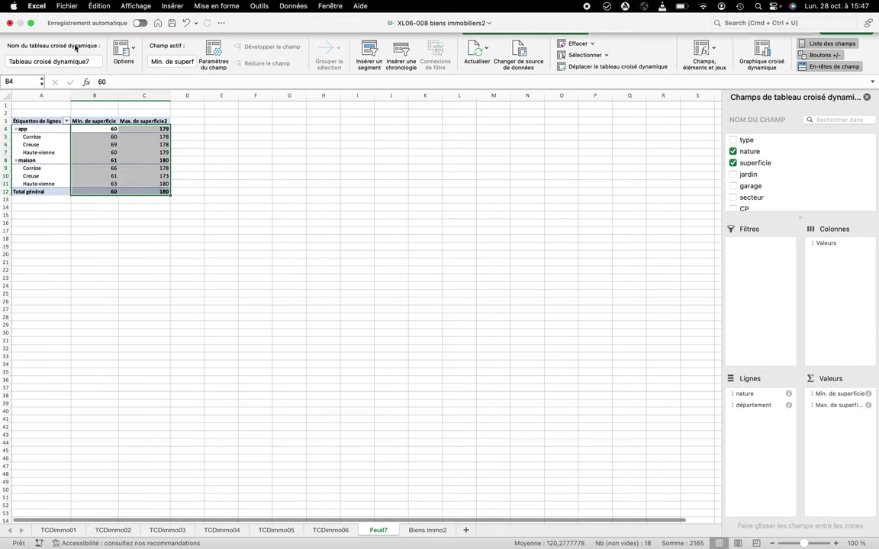
{"action": "left_click", "coordinate": [19, 27]}
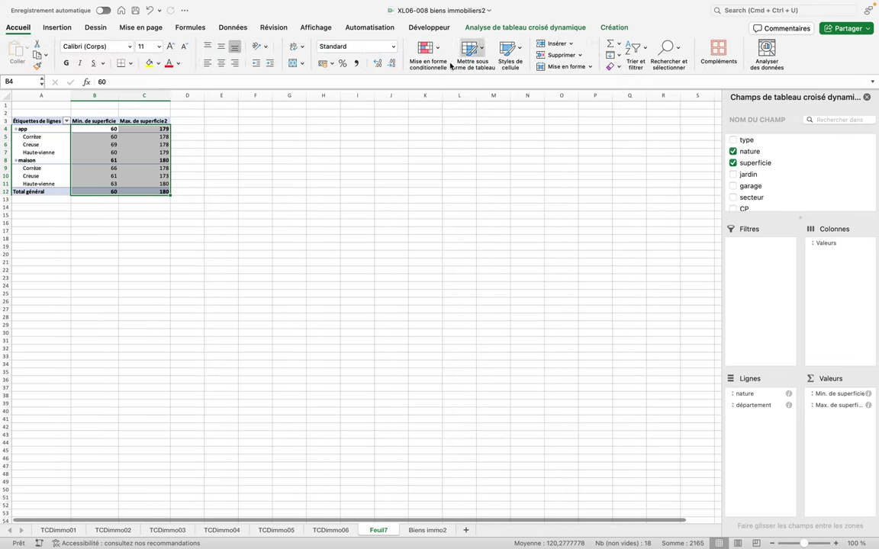
{"action": "left_click", "coordinate": [393, 46]}
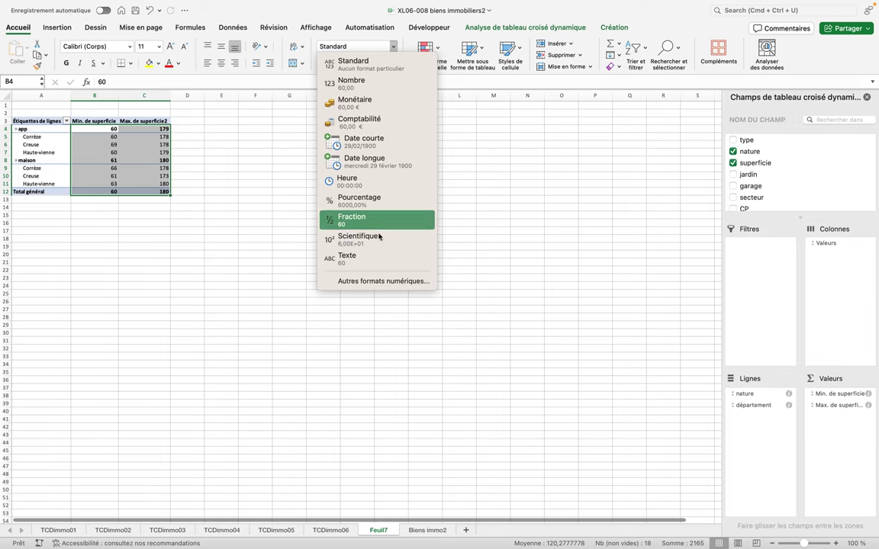
{"action": "left_click", "coordinate": [384, 281]}
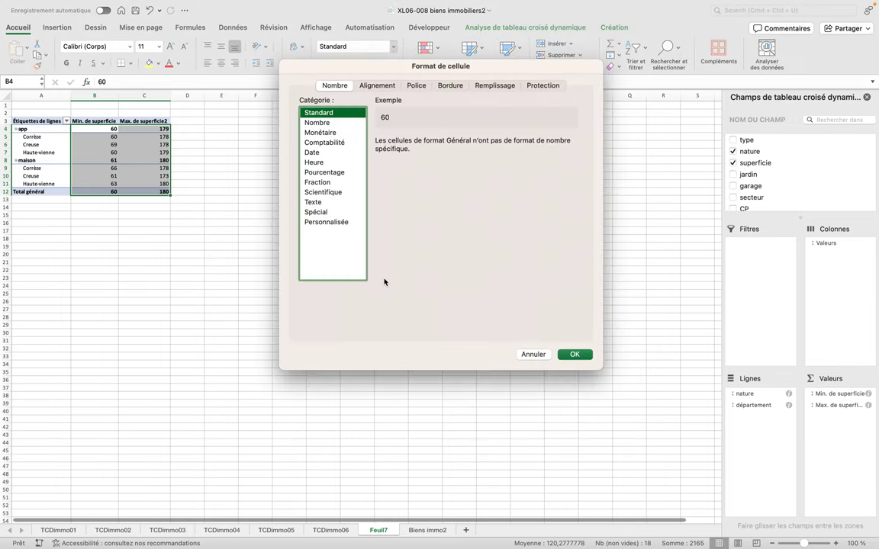
{"action": "left_click", "coordinate": [328, 224]}
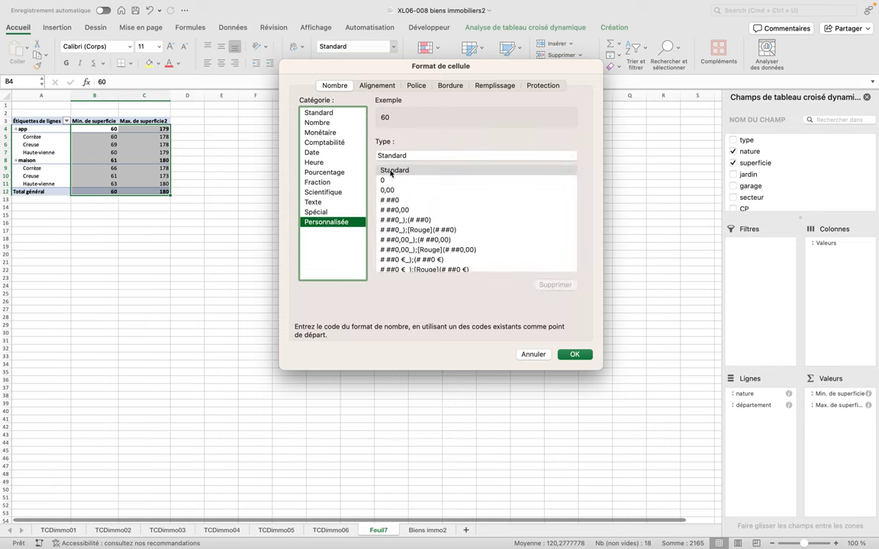
{"action": "left_click", "coordinate": [389, 182]}
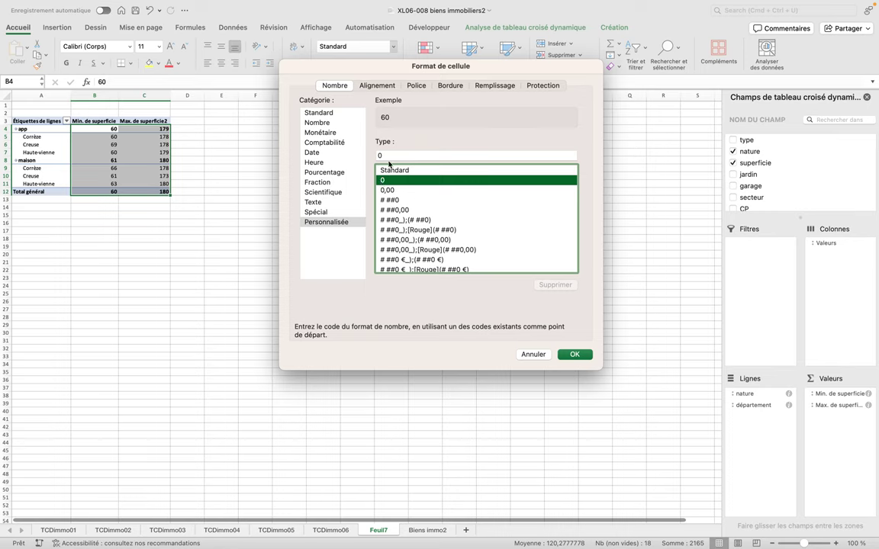
{"action": "left_click", "coordinate": [387, 156]}
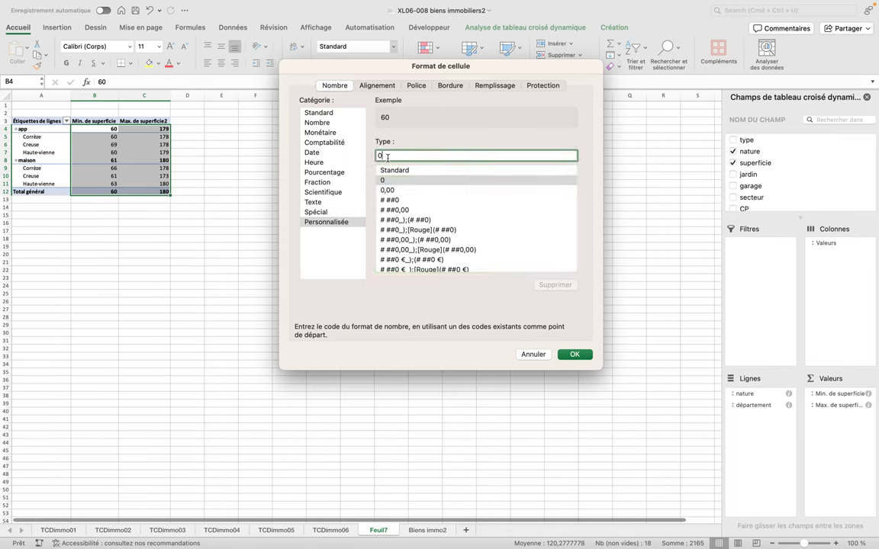
{"action": "type", "text": "\""}
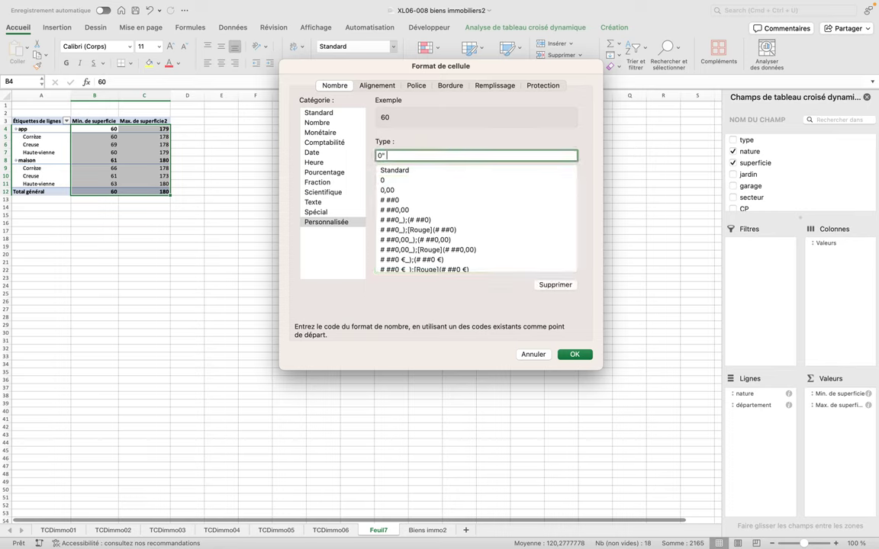
{"action": "type", "text": " m2"}
{"action": "type", "text": "\""}
{"action": "left_click", "coordinate": [577, 356]}
{"action": "left_click", "coordinate": [577, 357]}
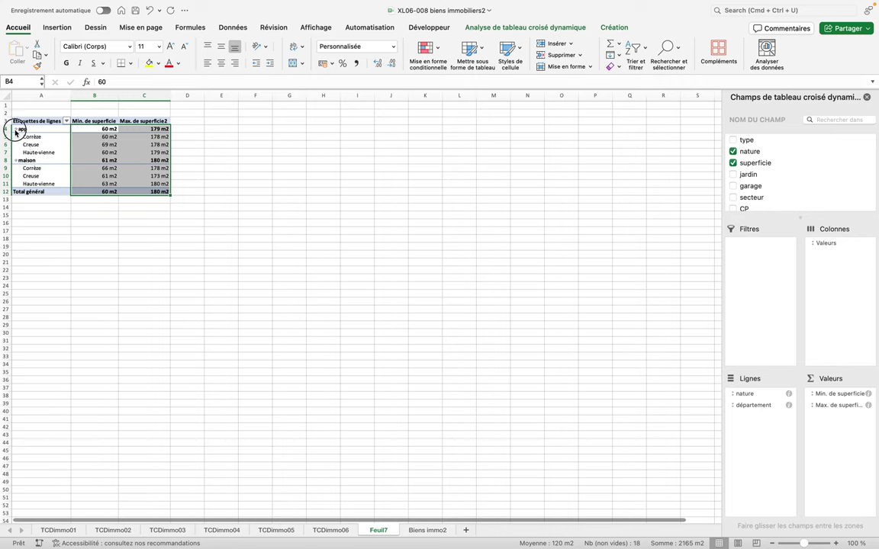
Collapse app and maison, then re-expand maison to list Corrèze, Creuse and Haute-vienne
{"action": "left_click", "coordinate": [15, 130]}
{"action": "left_click", "coordinate": [15, 137]}
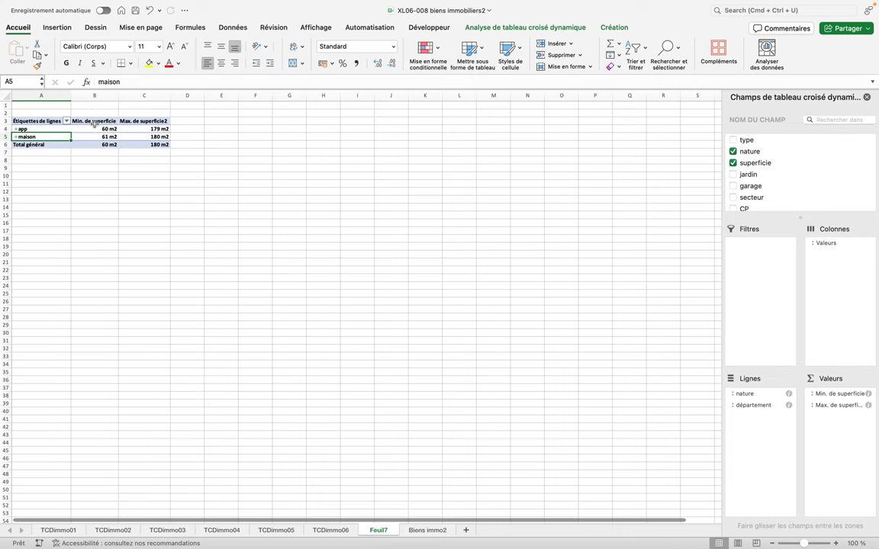
{"action": "left_click", "coordinate": [16, 137]}
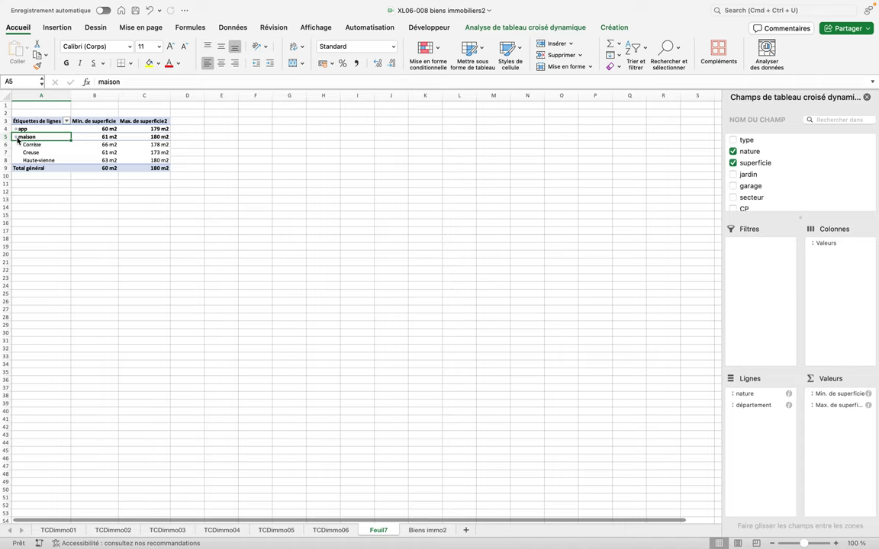
Rename Feuil7 to TCDimmo07 and return to the Biens immo2 data sheet
{"action": "double_click", "coordinate": [377, 531]}
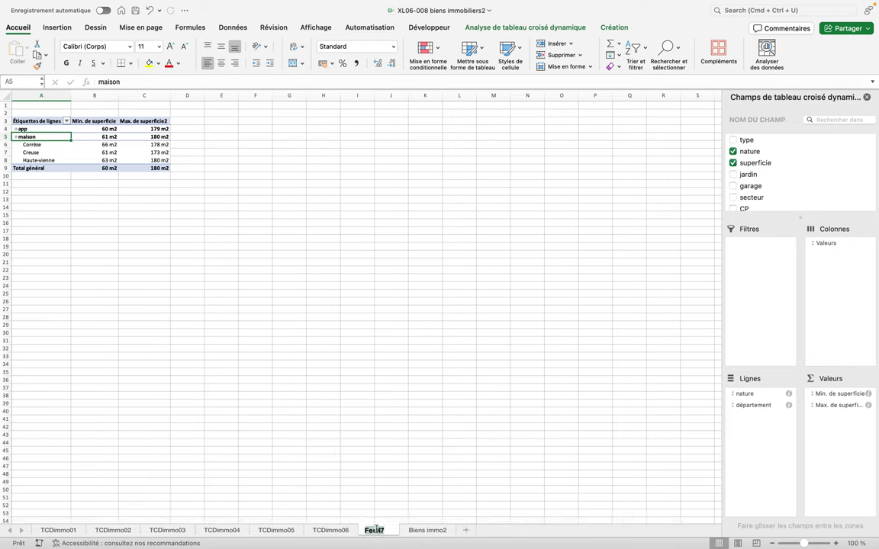
{"action": "type", "text": "TCD"}
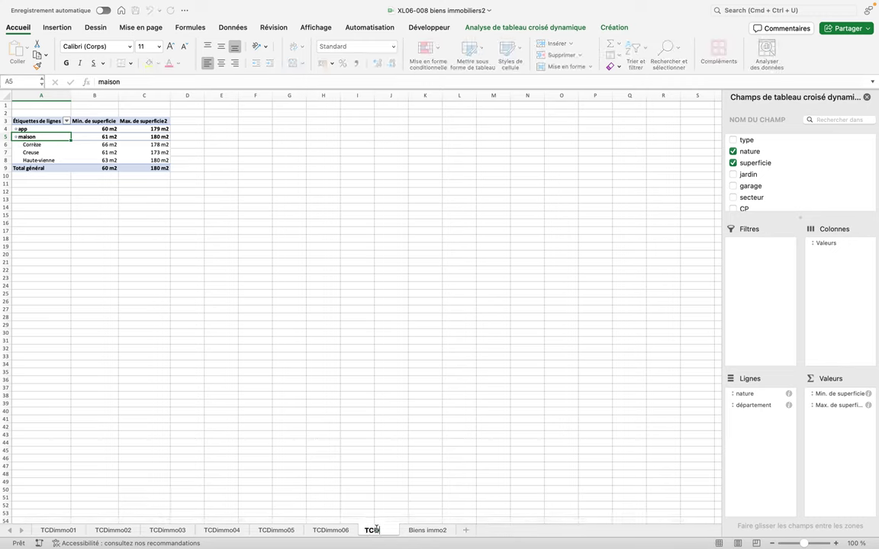
{"action": "type", "text": "immo07"}
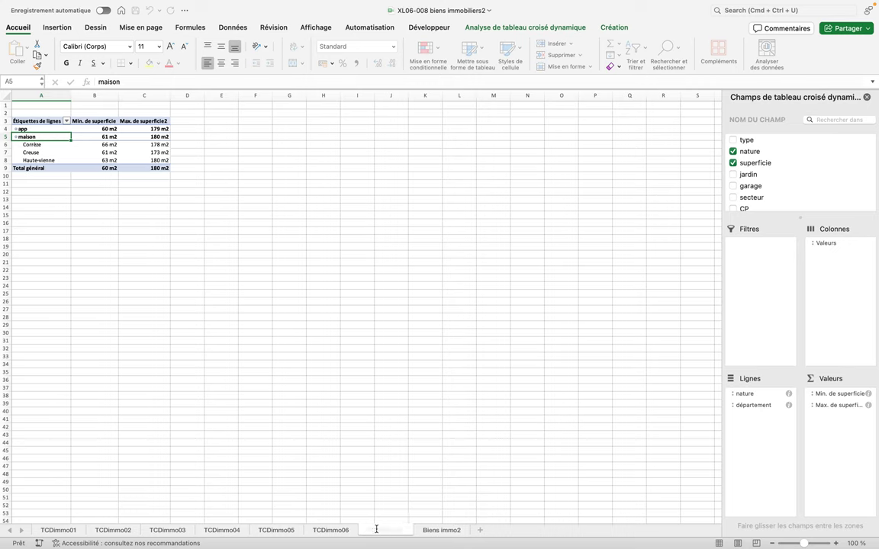
{"action": "key", "text": "Return"}
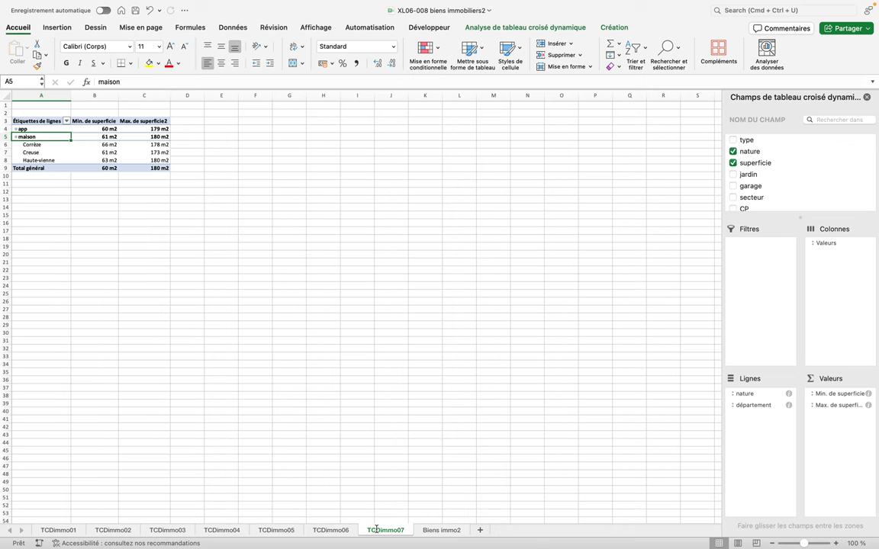
{"action": "left_click", "coordinate": [427, 530]}
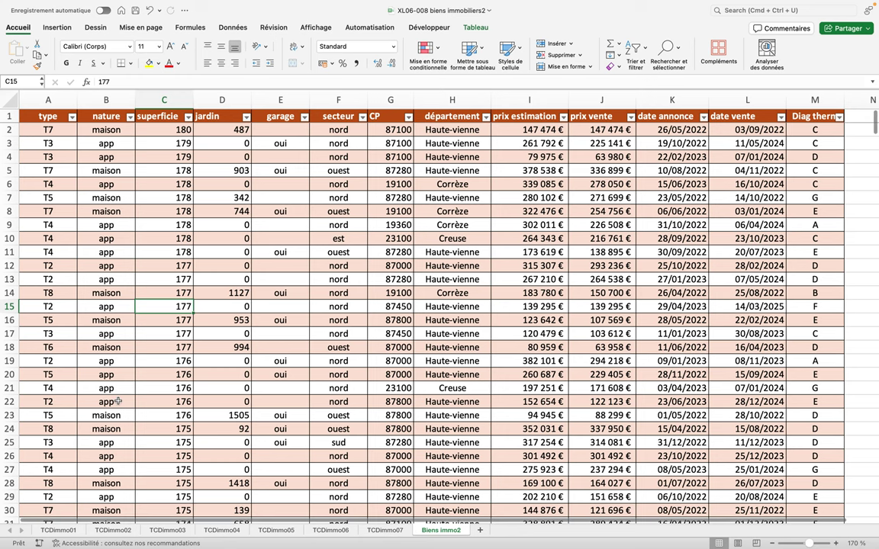
Insert a pivot table from range immo onto a new sheet
{"action": "left_click", "coordinate": [57, 31]}
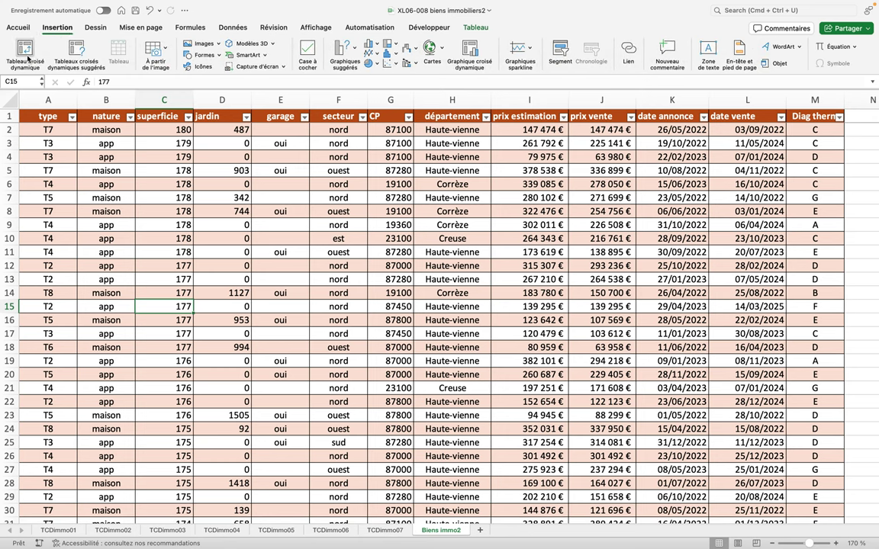
{"action": "left_click", "coordinate": [28, 58]}
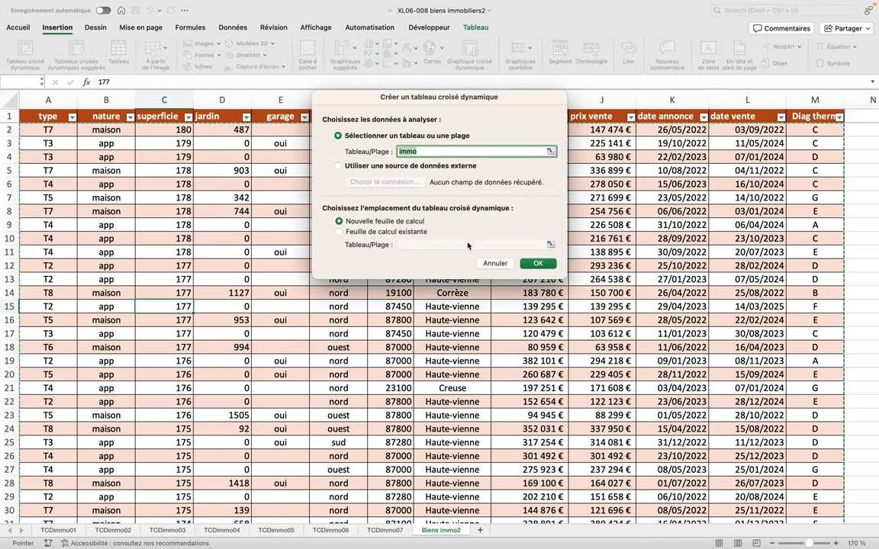
{"action": "left_click", "coordinate": [542, 263]}
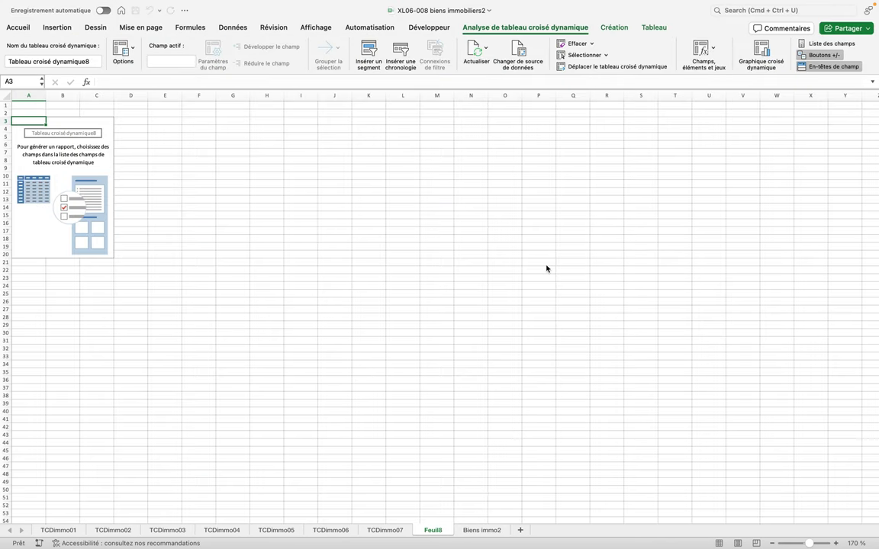
Rename the new Feuil8 sheet to TCDimmo08
{"action": "double_click", "coordinate": [429, 531]}
{"action": "type", "text": "TCDimmo08"}
{"action": "key", "text": "Return"}
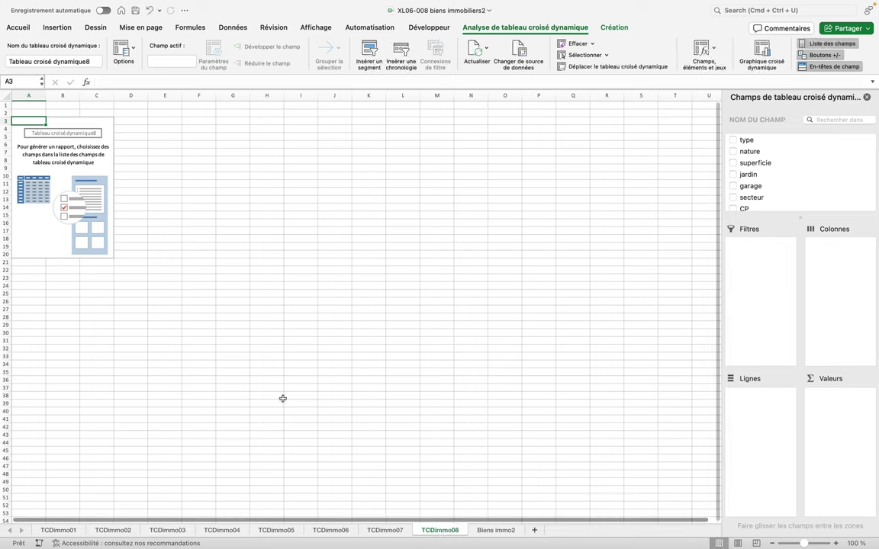
{"action": "left_click", "coordinate": [837, 543]}
Zoom the sheet to 180 % and put secteur, then département, in the pivot rows
{"action": "left_click", "coordinate": [836, 543]}
{"action": "left_click", "coordinate": [837, 543]}
{"action": "left_click", "coordinate": [836, 544]}
{"action": "left_click", "coordinate": [836, 544]}
{"action": "left_click", "coordinate": [836, 543]}
{"action": "left_click", "coordinate": [837, 543]}
{"action": "left_click", "coordinate": [837, 543]}
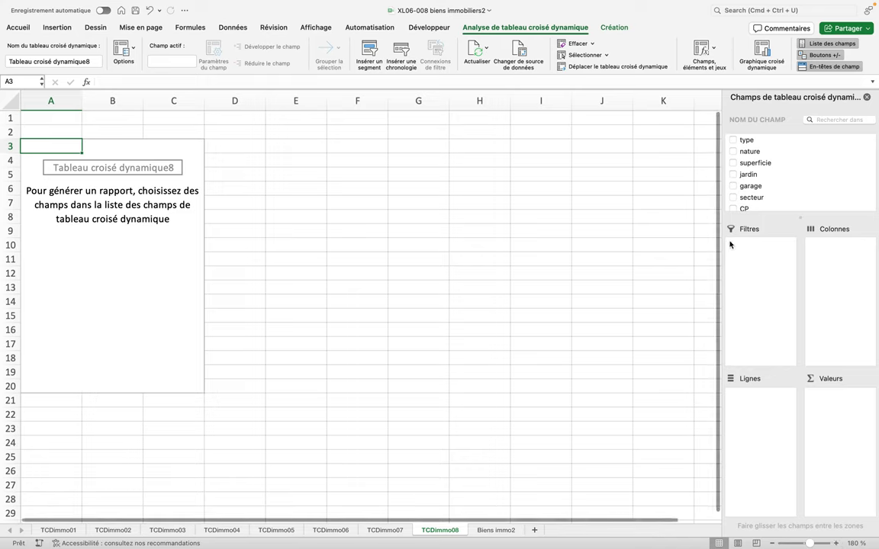
{"action": "mouse_move", "coordinate": [752, 196]}
{"action": "left_mouse_down"}
{"action": "mouse_move", "coordinate": [775, 384]}
{"action": "mouse_move", "coordinate": [769, 405]}
{"action": "left_mouse_up"}
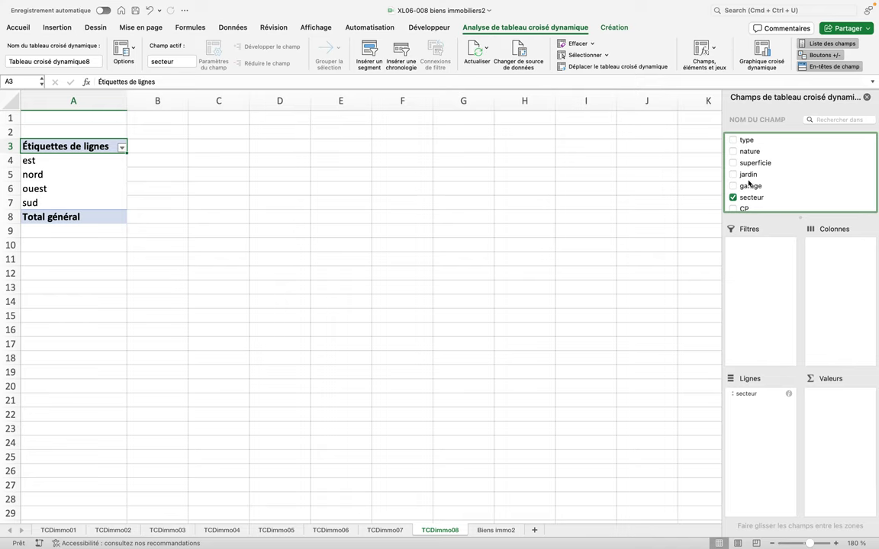
{"action": "scroll", "coordinate": [750, 186], "scroll_direction": "down", "scroll_amount": 2}
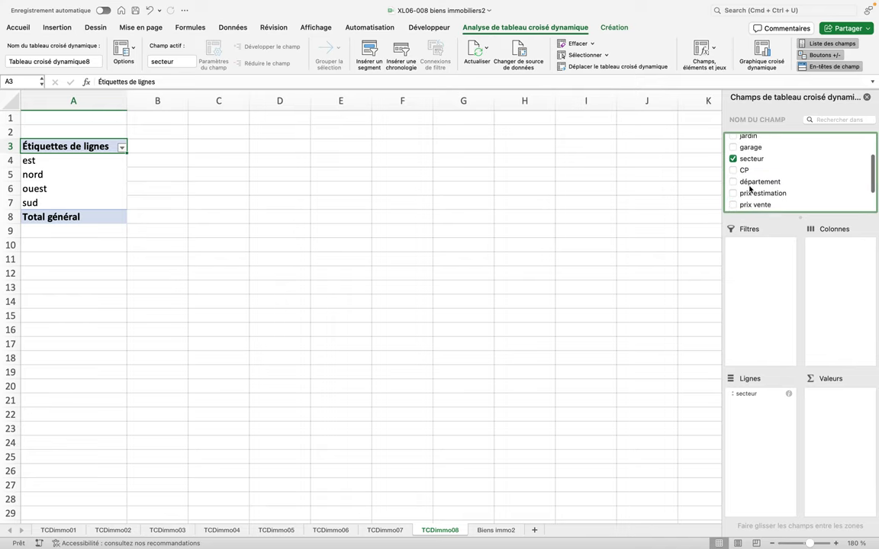
{"action": "left_click_drag", "start_coordinate": [750, 188], "coordinate": [757, 406]}
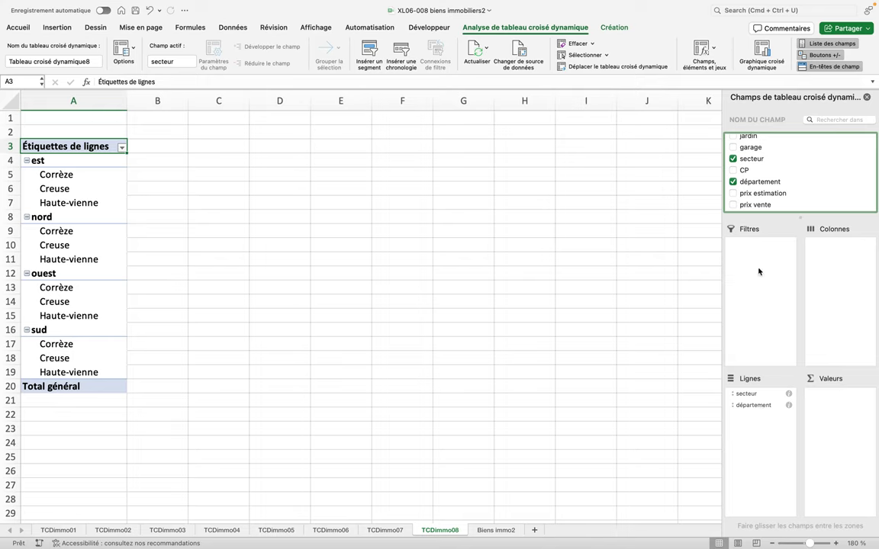
Add nature as columns and count type as values, totalling 499
{"action": "scroll", "coordinate": [740, 183], "scroll_direction": "up", "scroll_amount": 3}
{"action": "left_click_drag", "start_coordinate": [745, 152], "coordinate": [837, 260]}
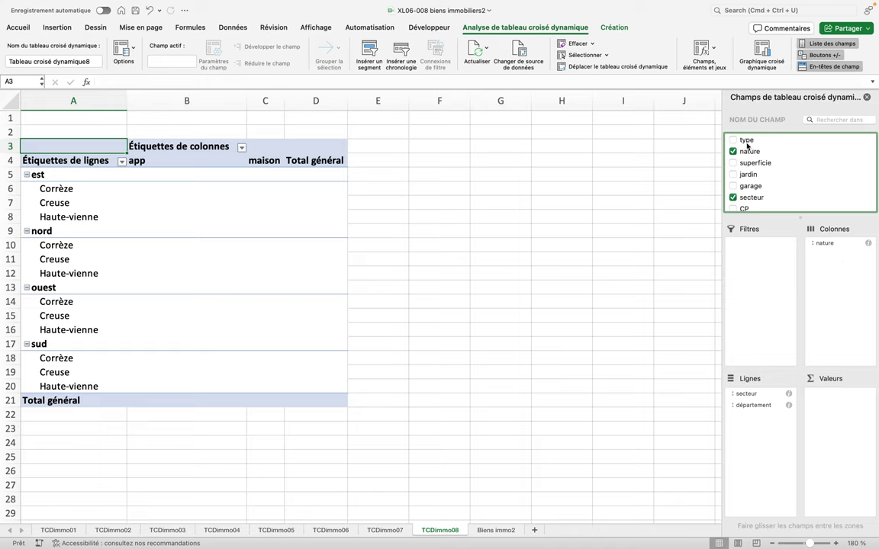
{"action": "mouse_move", "coordinate": [747, 144]}
{"action": "left_mouse_down"}
{"action": "mouse_move", "coordinate": [843, 377]}
{"action": "mouse_move", "coordinate": [844, 406]}
{"action": "left_mouse_up"}
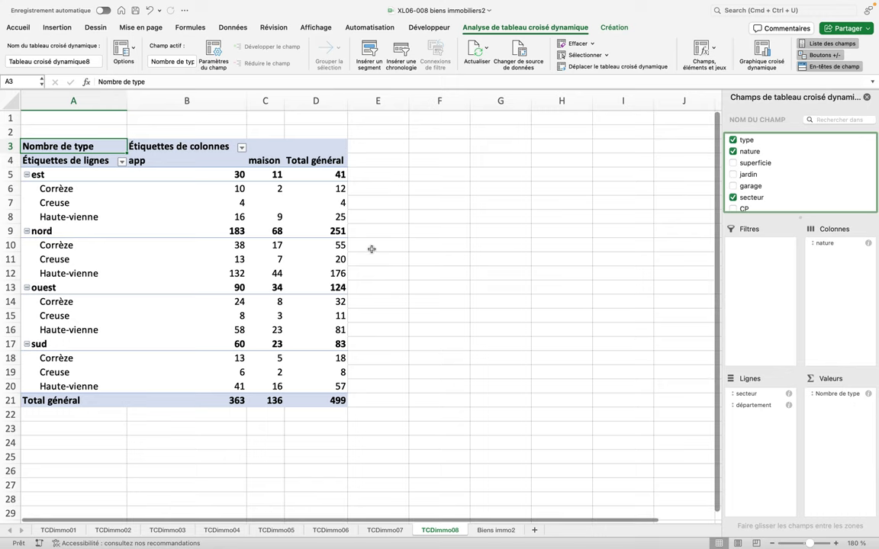
Add Diag therm as a report filter on TCDimmo08, keeping only ratings A, B, C and D
{"action": "scroll", "coordinate": [793, 183], "scroll_direction": "down", "scroll_amount": 5}
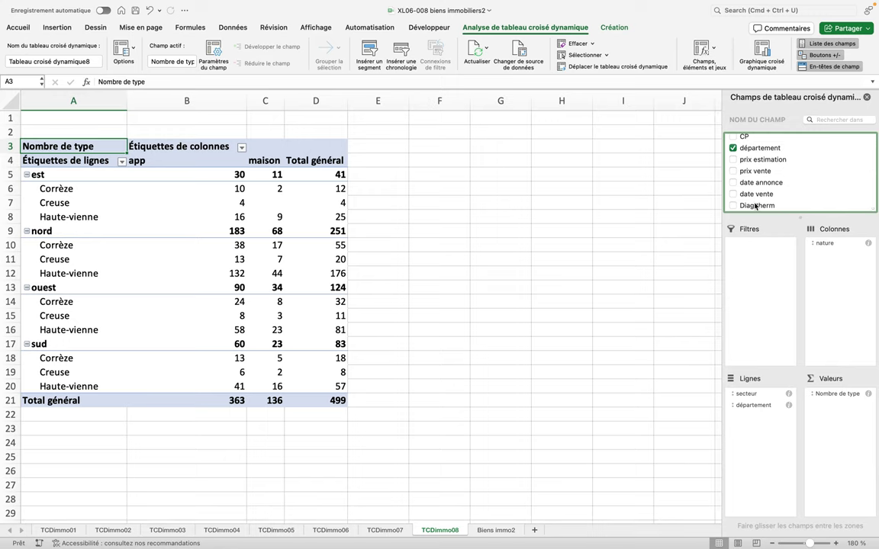
{"action": "left_click_drag", "start_coordinate": [755, 206], "coordinate": [757, 256]}
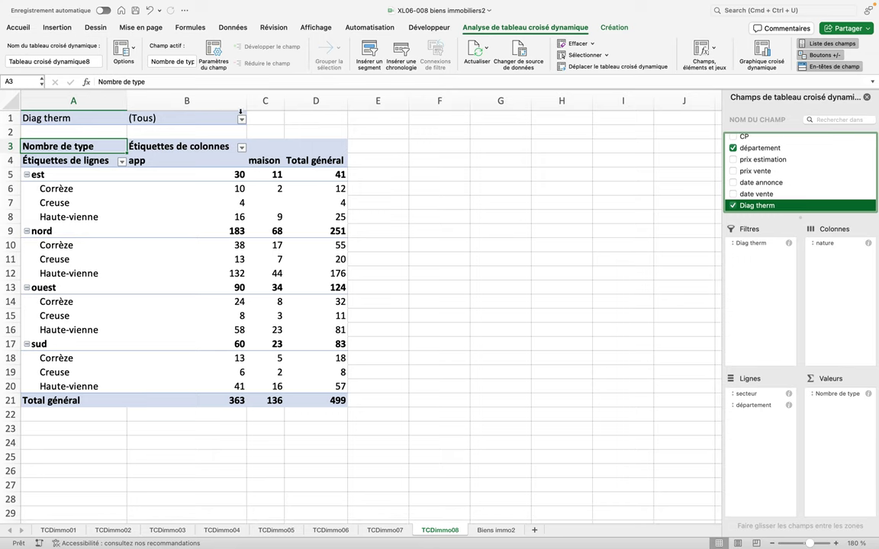
{"action": "left_click", "coordinate": [242, 121]}
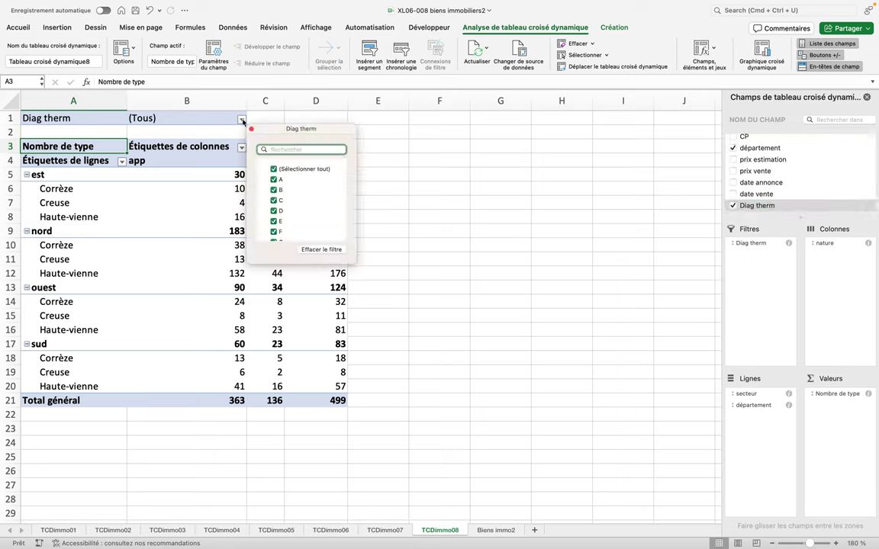
{"action": "left_click", "coordinate": [274, 170]}
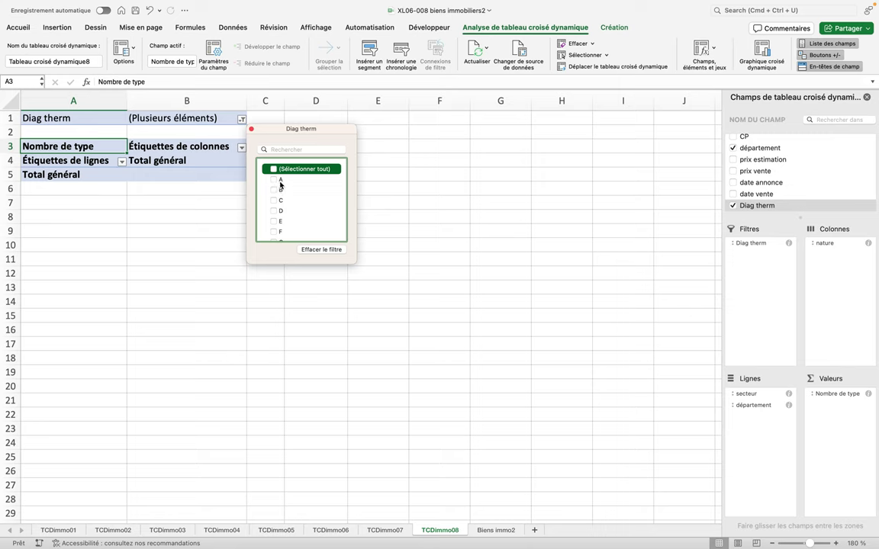
{"action": "left_click", "coordinate": [274, 181]}
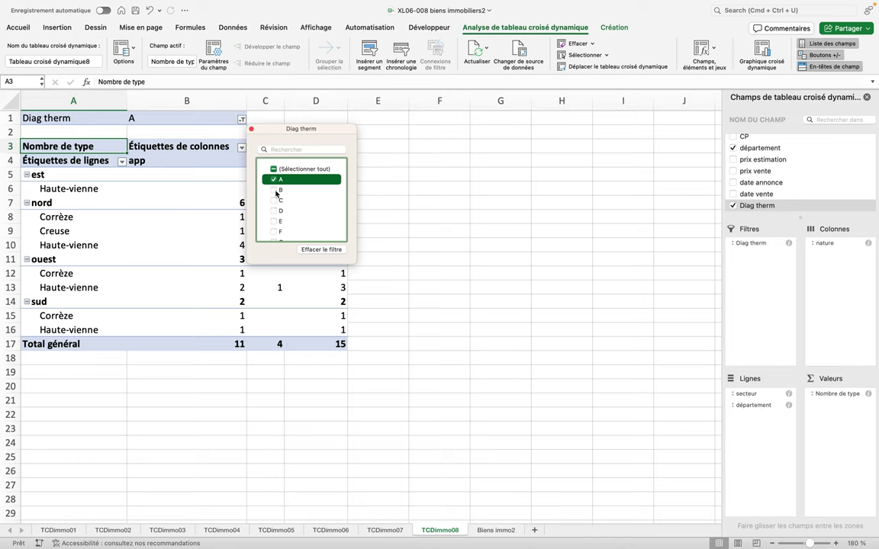
{"action": "left_click", "coordinate": [275, 190]}
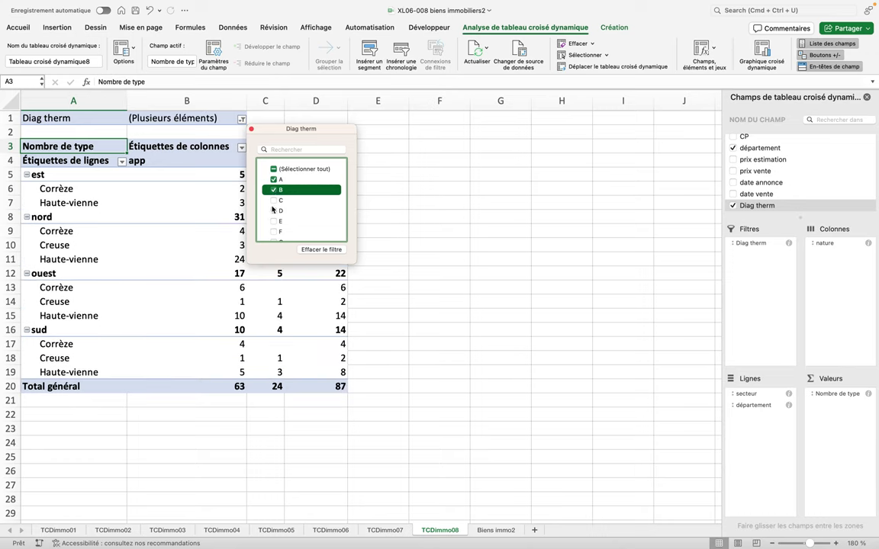
{"action": "left_click", "coordinate": [274, 200]}
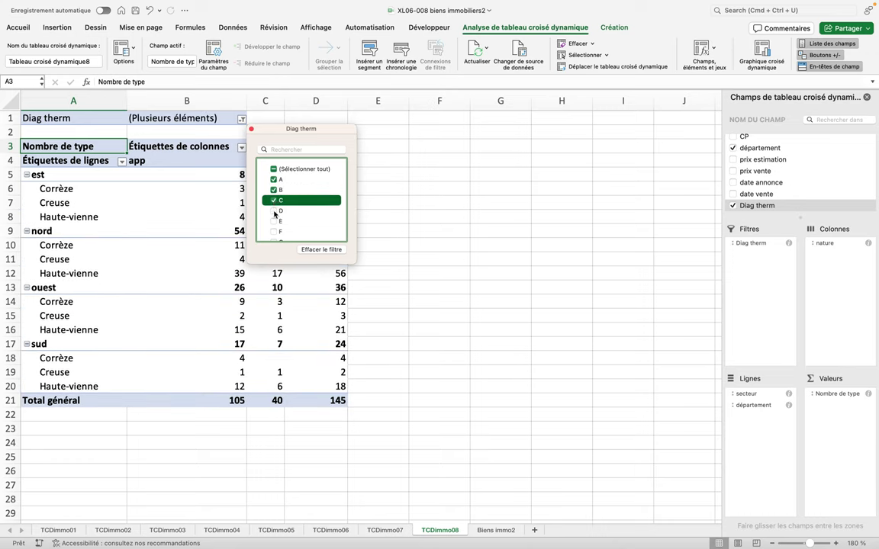
{"action": "left_click", "coordinate": [274, 212]}
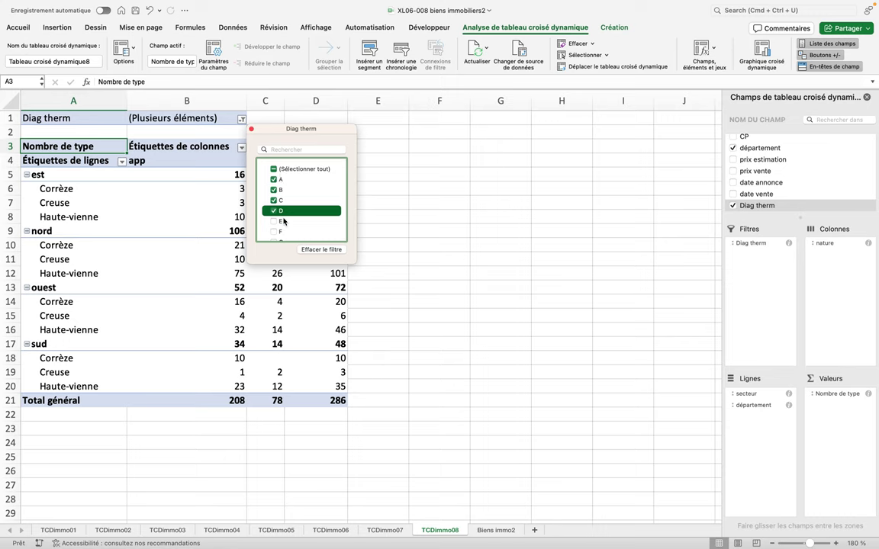